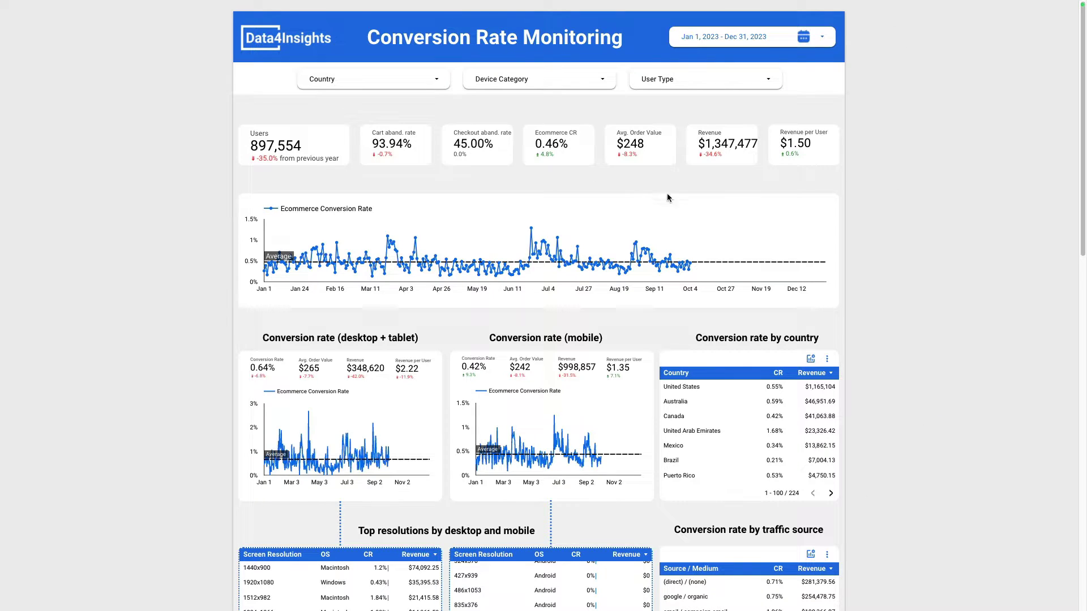
Scroll through the example Conversion Rate Monitoring dashboard to review its layout
scroll(610, 202, down, 3)
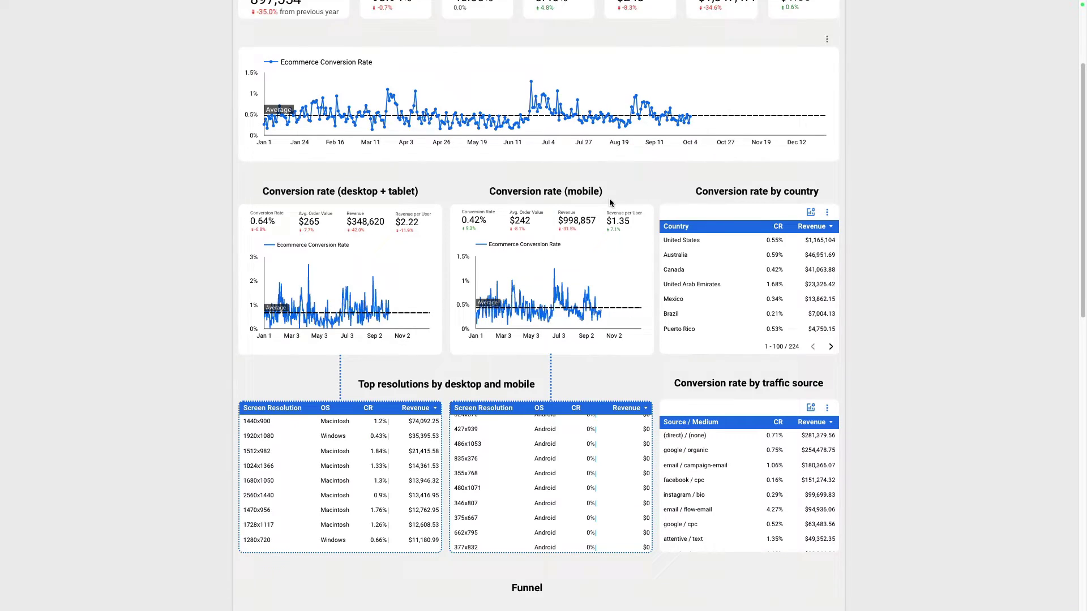
scroll(610, 203, up, 3)
scroll(609, 202, down, 6)
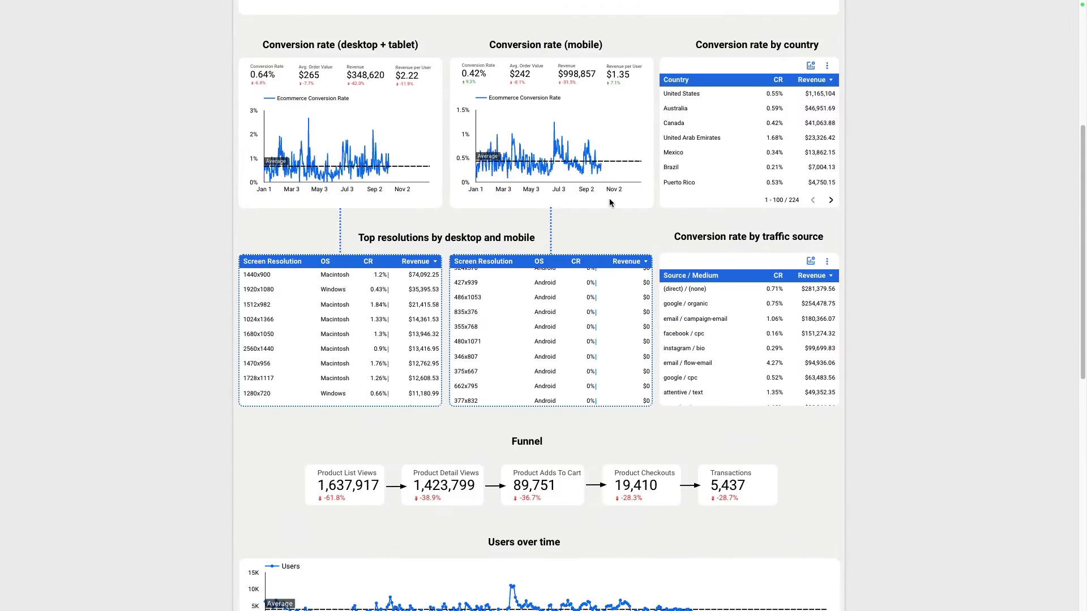
scroll(609, 199, down, 4)
scroll(609, 199, up, 10)
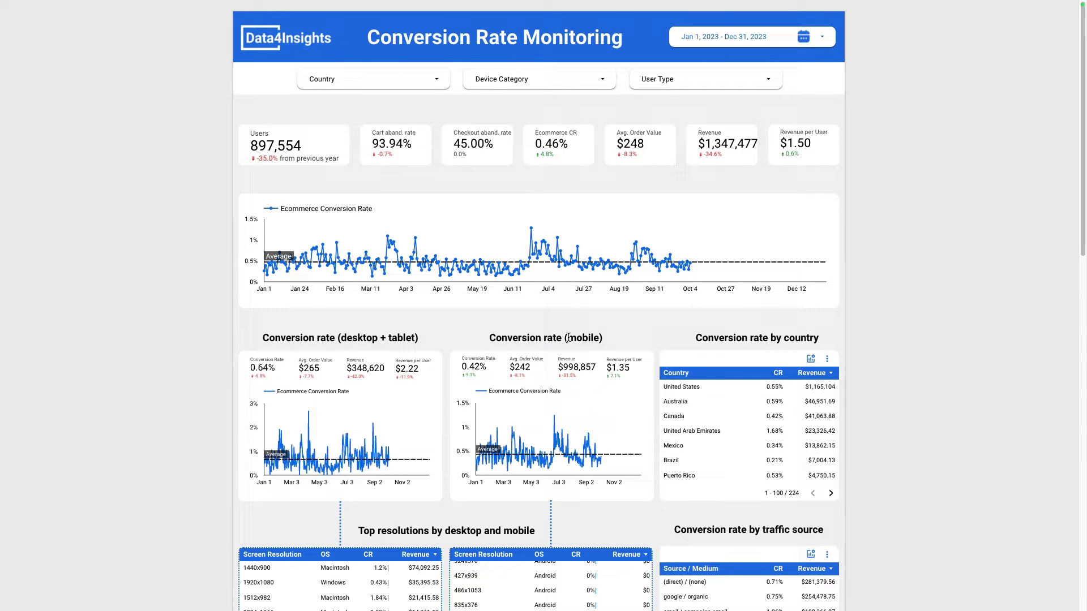
scroll(650, 348, down, 1)
scroll(650, 347, down, 3)
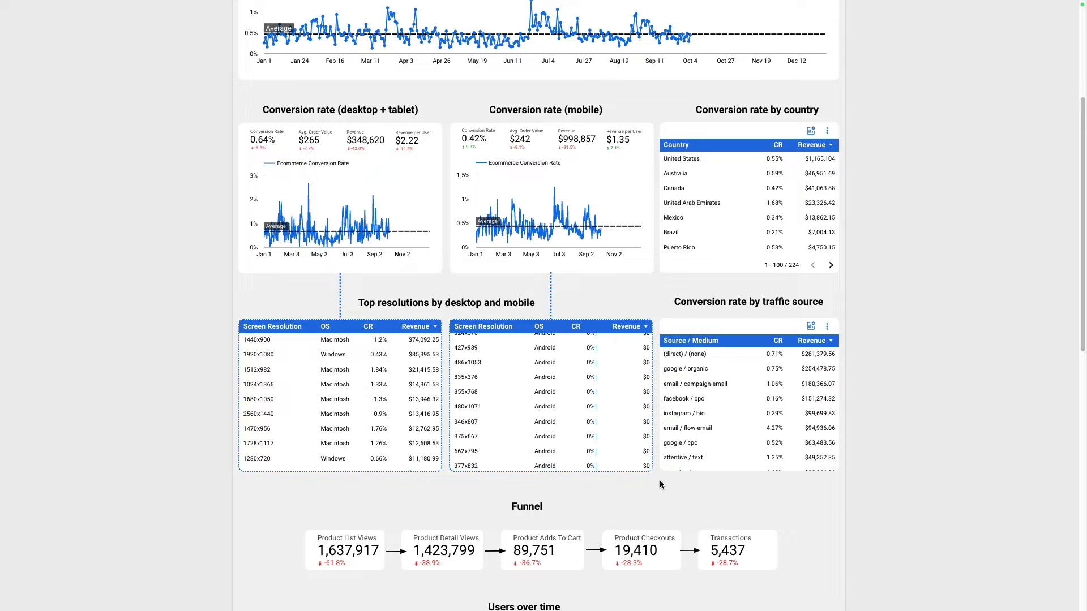
scroll(660, 485, down, 2)
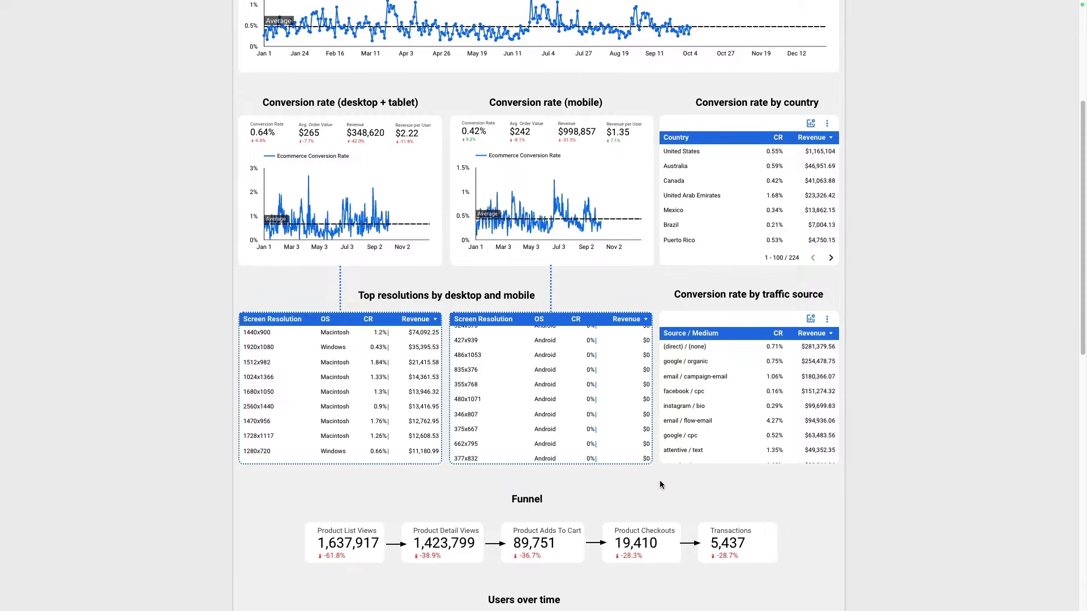
scroll(660, 485, up, 1)
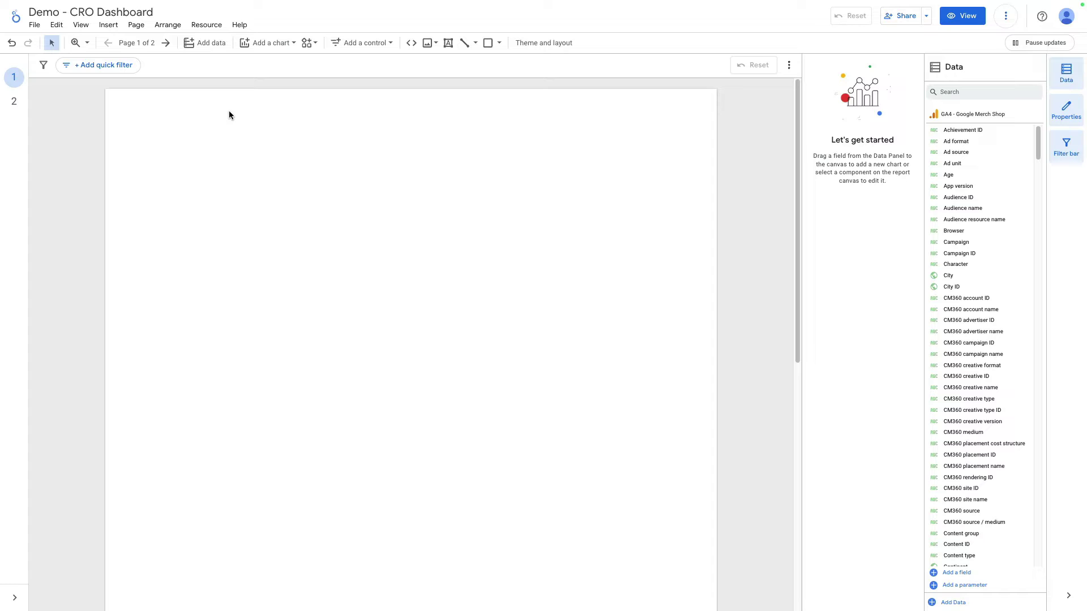
click(213, 52)
Add a date range control at the page's top right, defaulting to Last 30 days
click(389, 45)
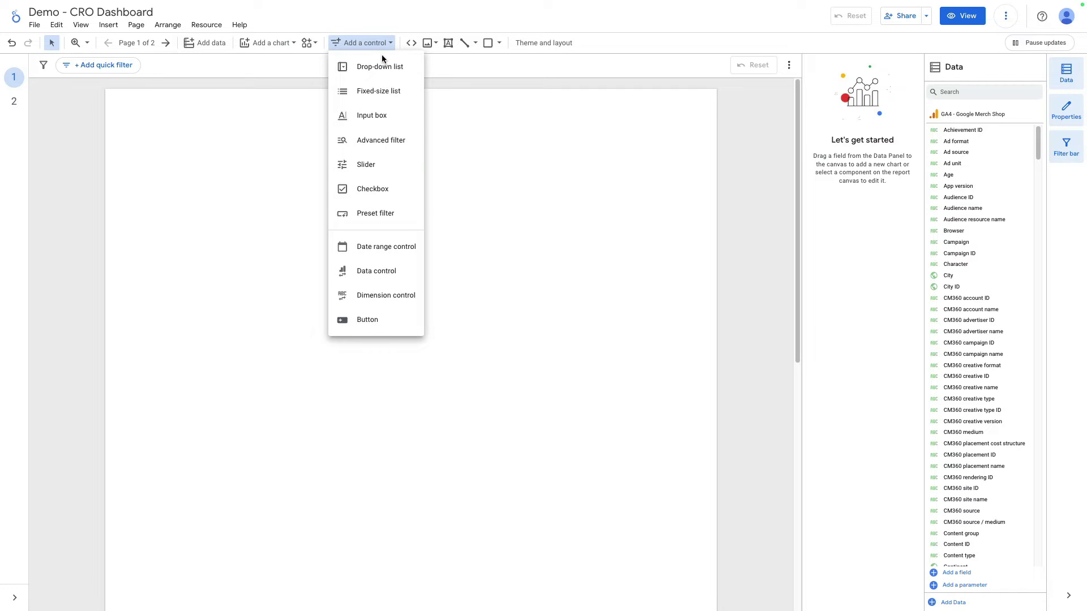
click(401, 249)
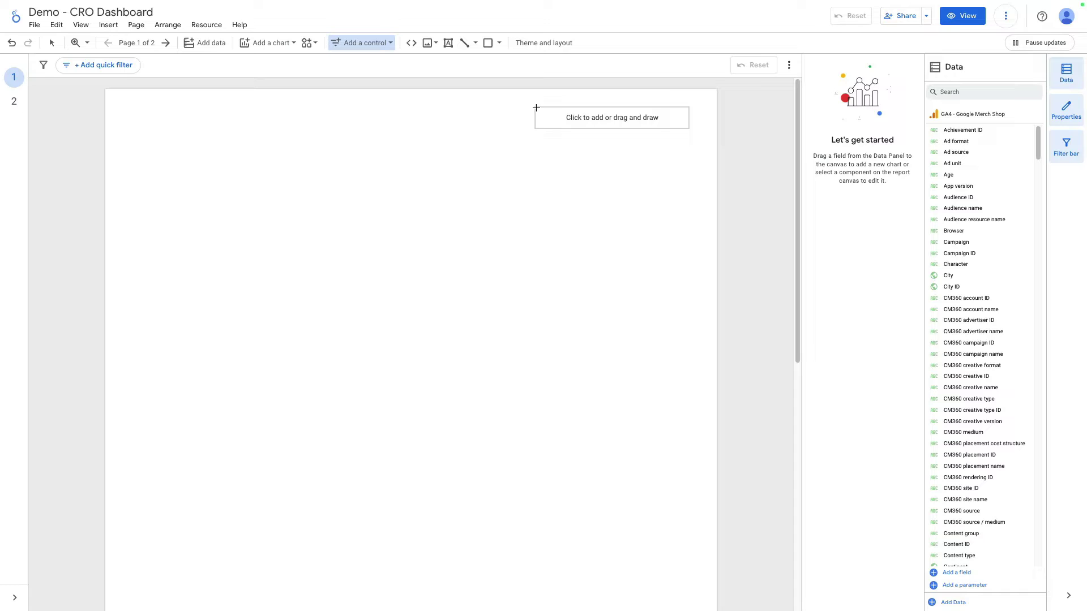
click(544, 107)
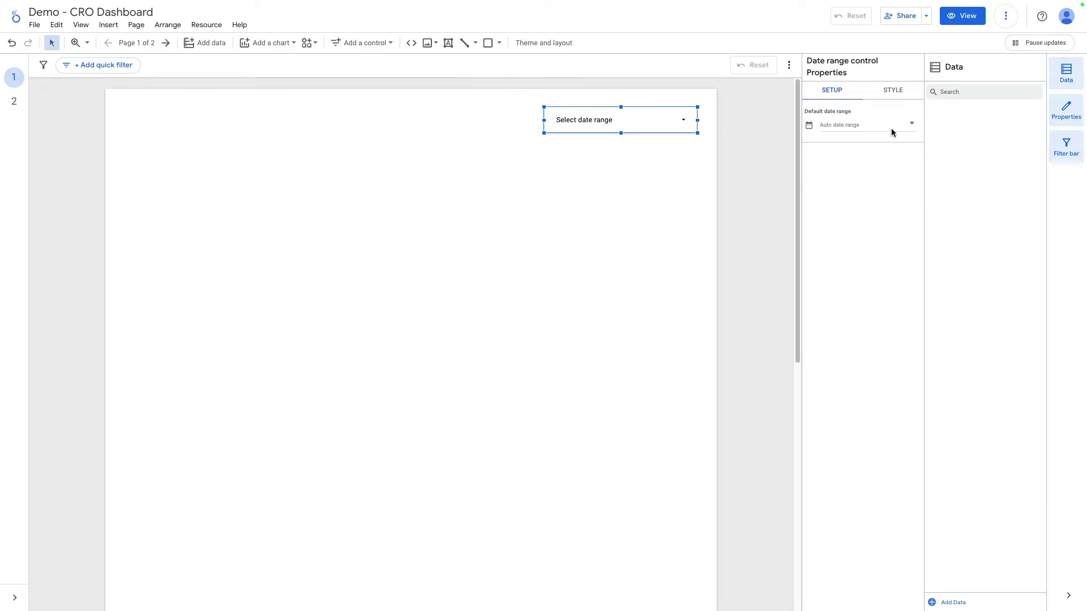
click(891, 132)
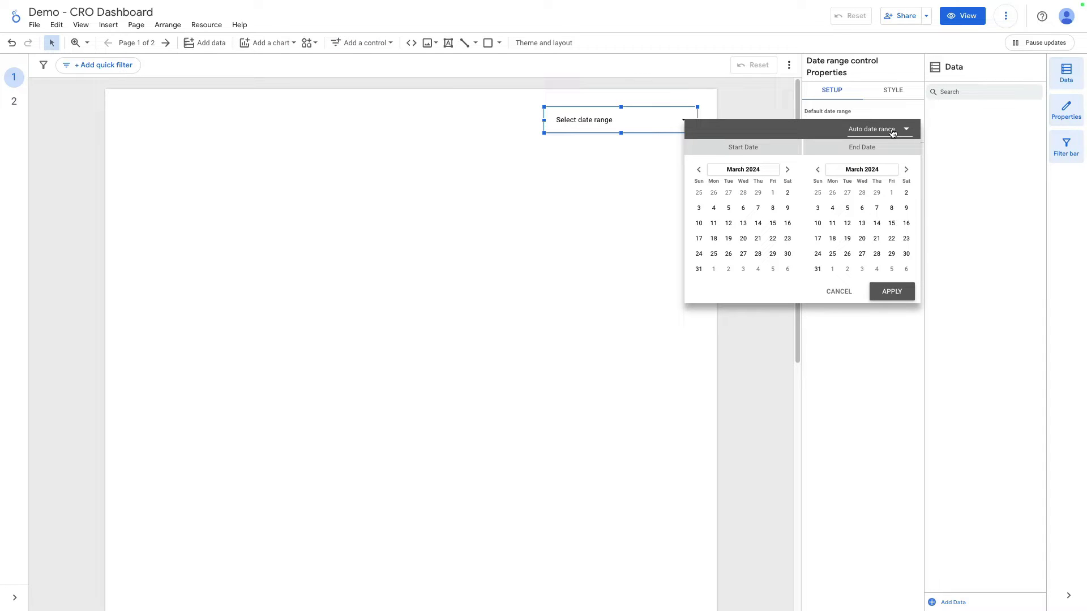
click(893, 130)
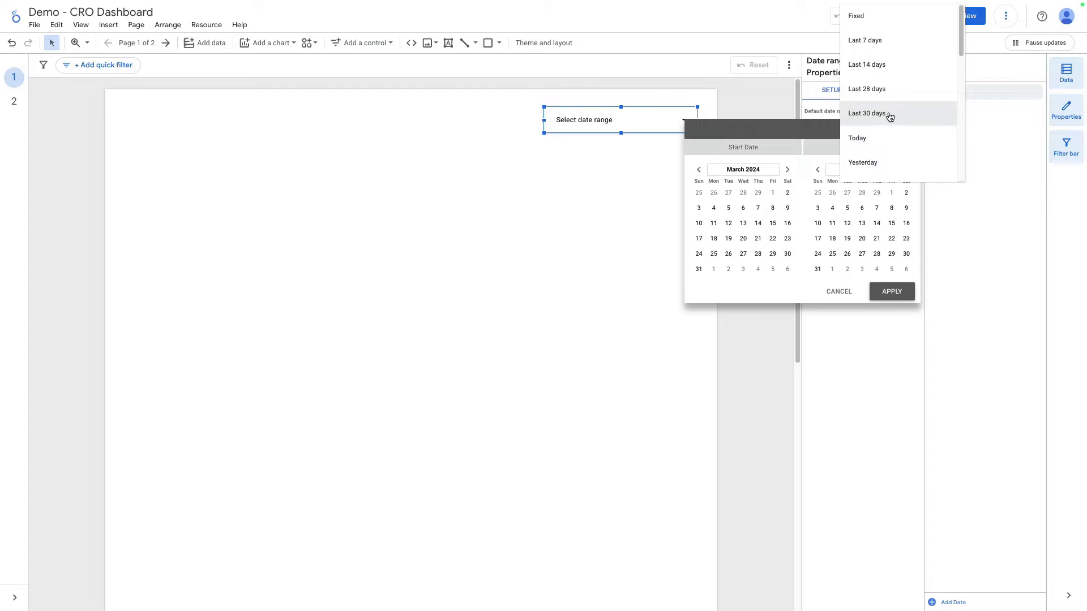
click(888, 116)
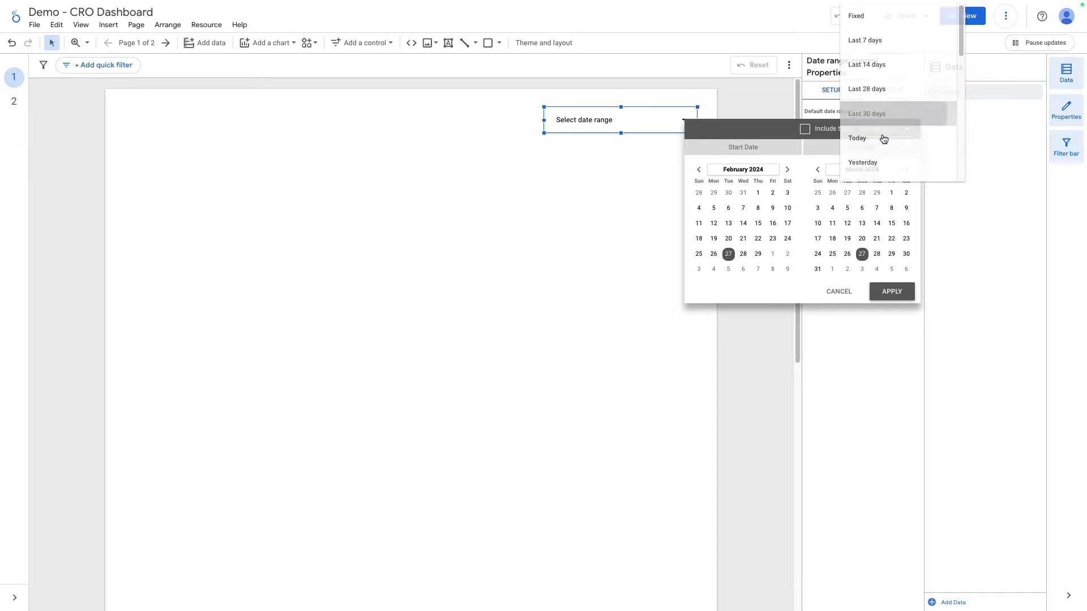
click(893, 292)
click(405, 110)
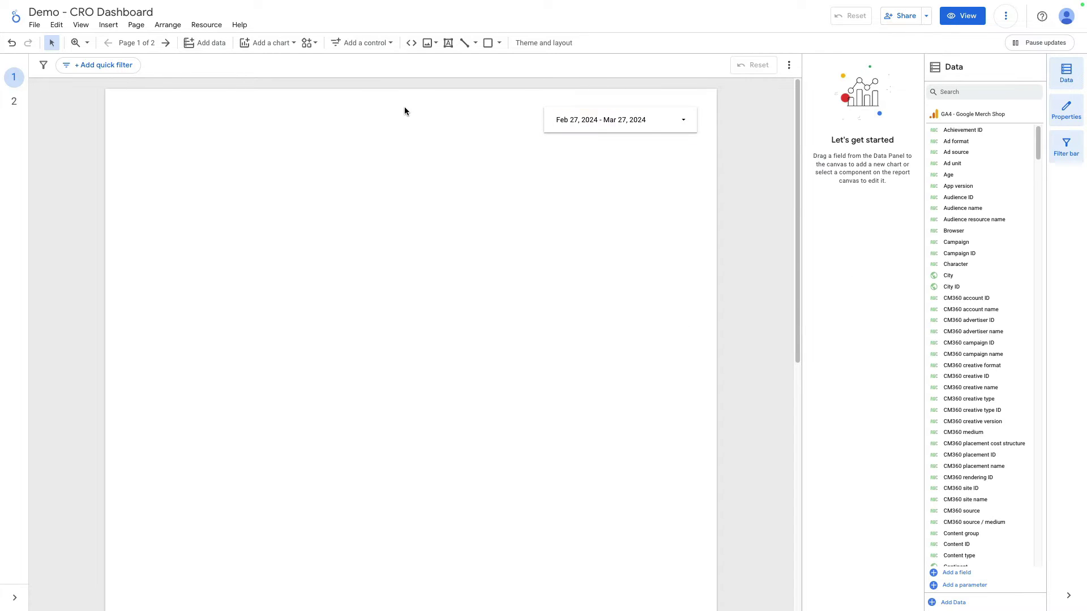
Add a bold, 30px 'CRO Dashboard' title text box at the page's top left
click(449, 48)
drag(134, 106, 261, 131)
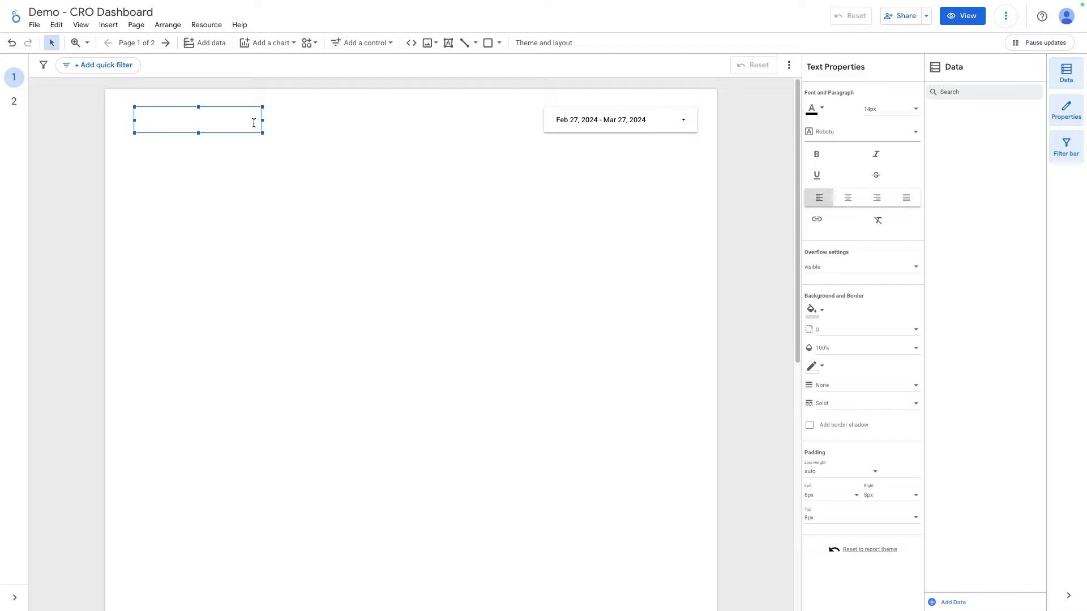
text(CRO Dashboard)
key(ctrl+a)
key(ctrl+b)
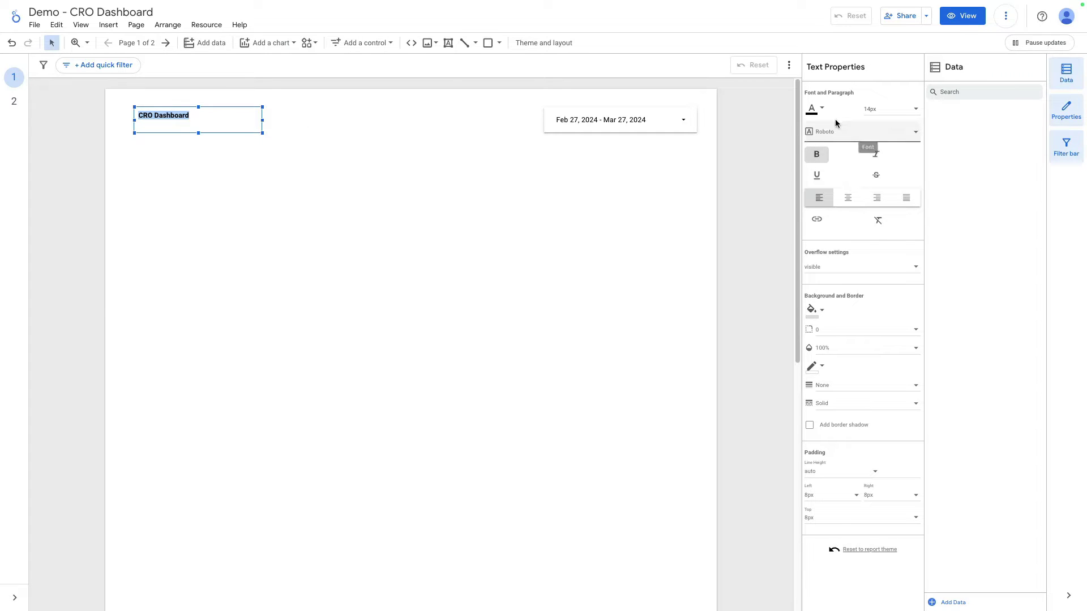
click(885, 112)
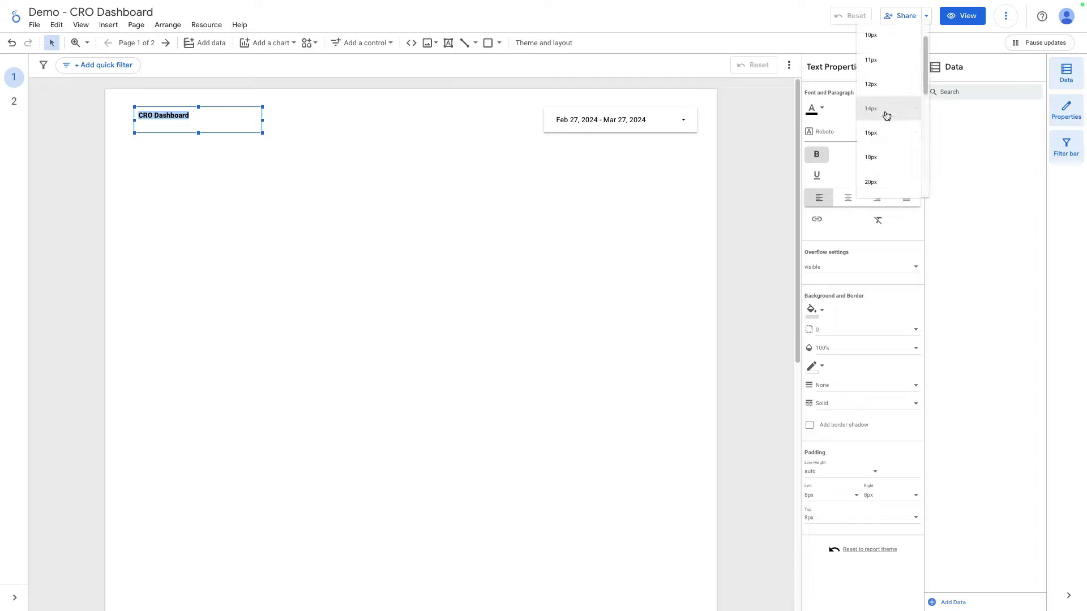
scroll(879, 175, down, 3)
click(879, 179)
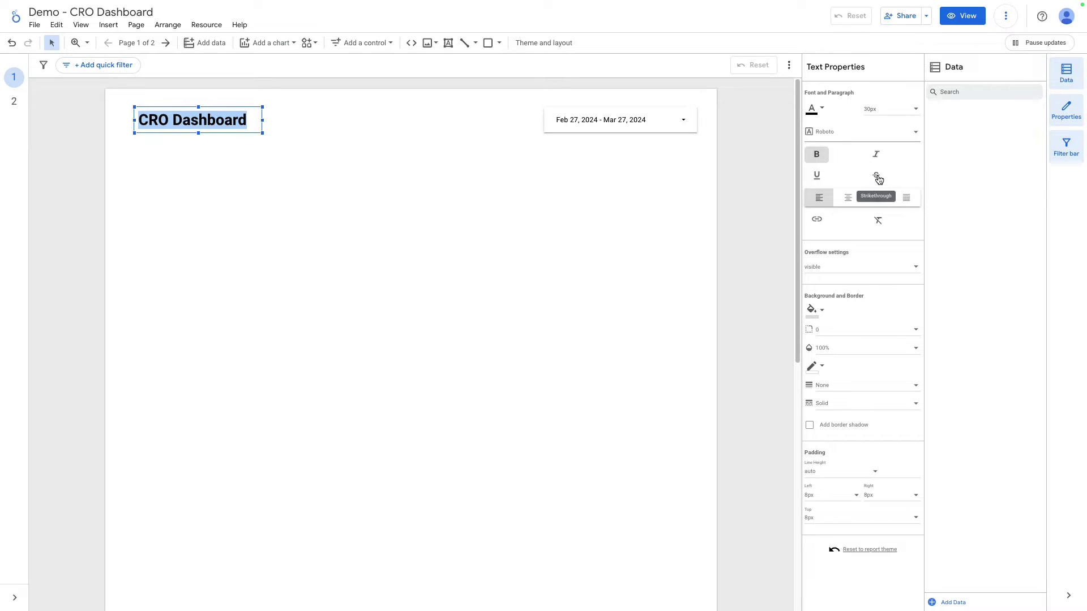
click(294, 162)
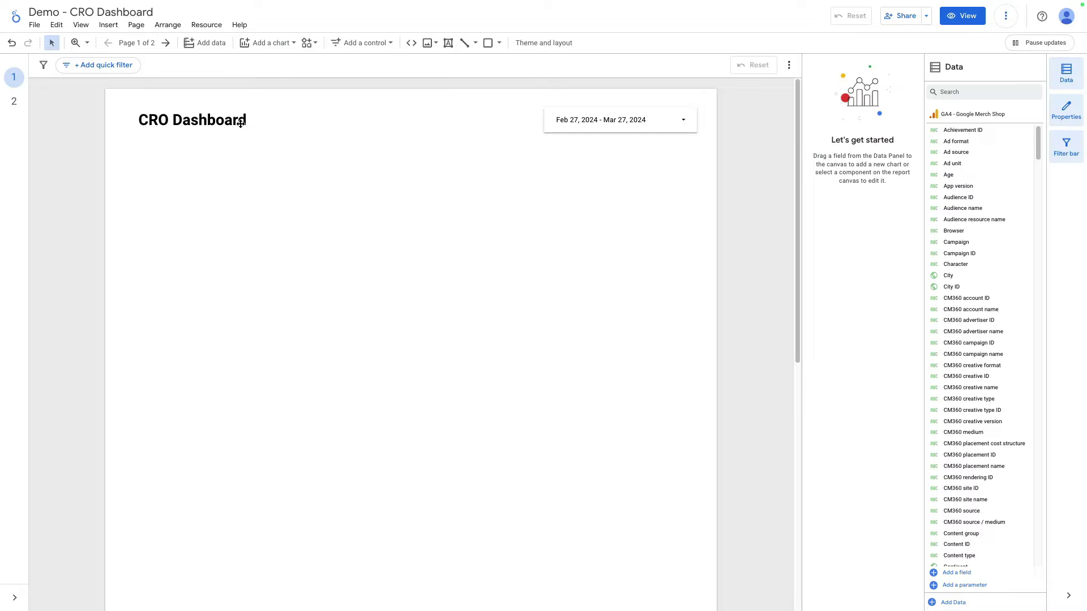
mouse_move(241, 123)
mouse_down()
mouse_move(257, 107)
mouse_move(240, 123)
mouse_up()
click(272, 212)
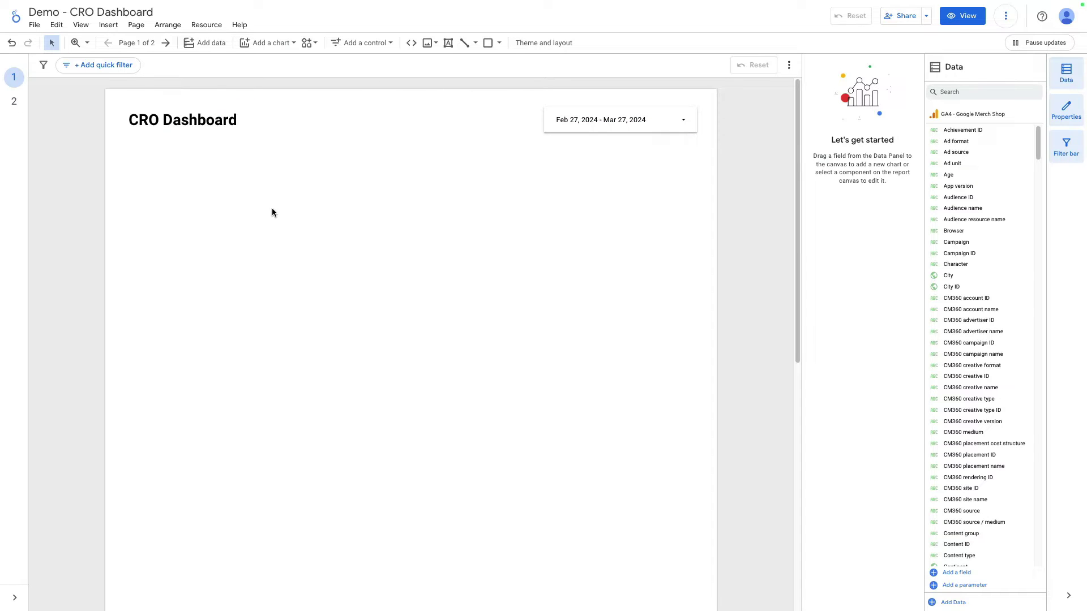
click(21, 108)
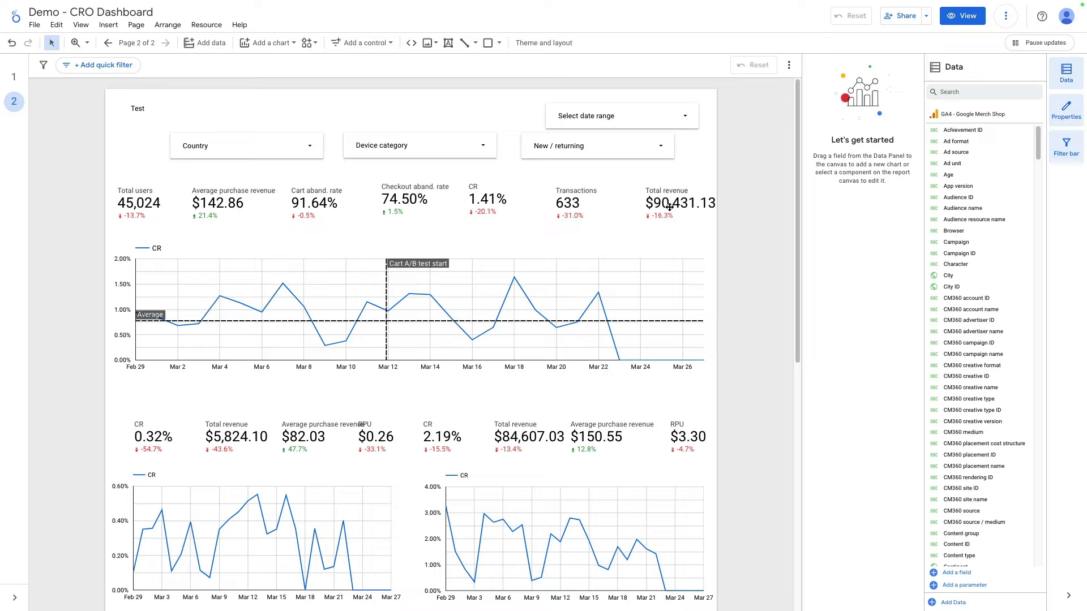
click(18, 82)
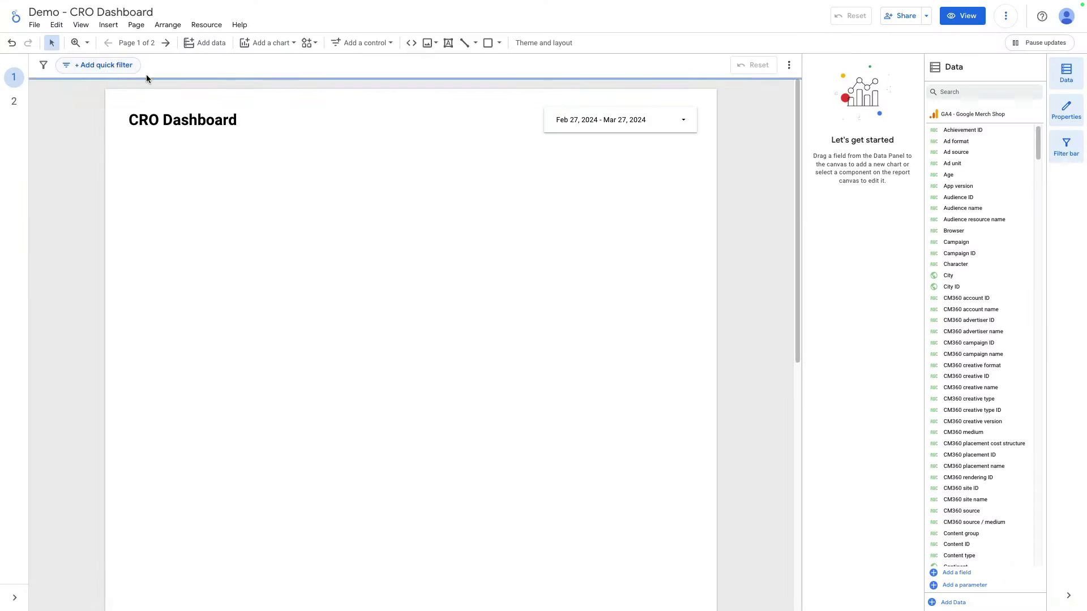
Add a scorecard below the title showing Total users
click(285, 46)
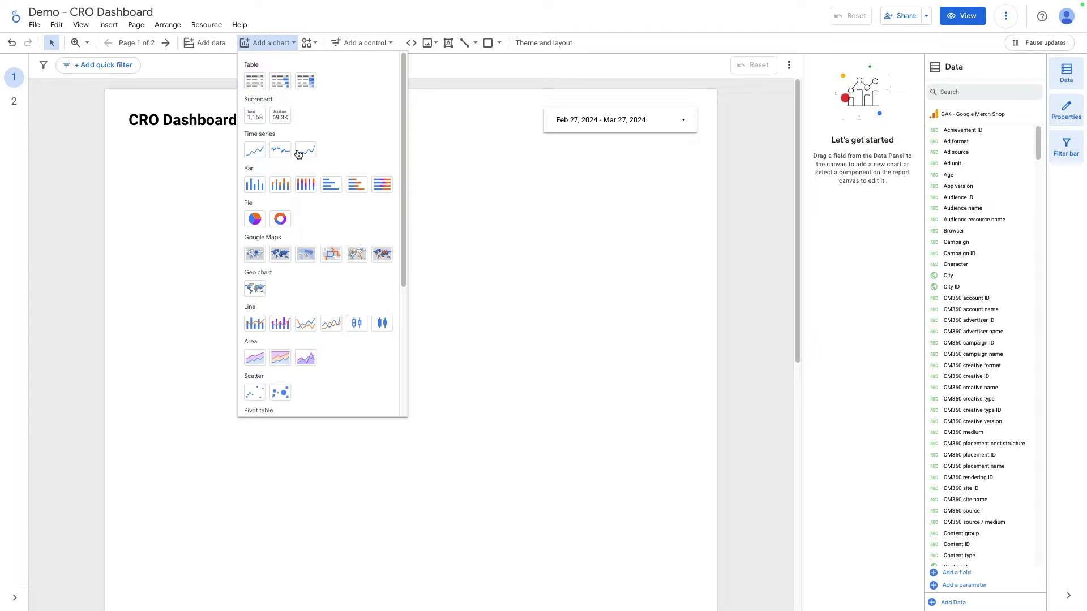
click(256, 119)
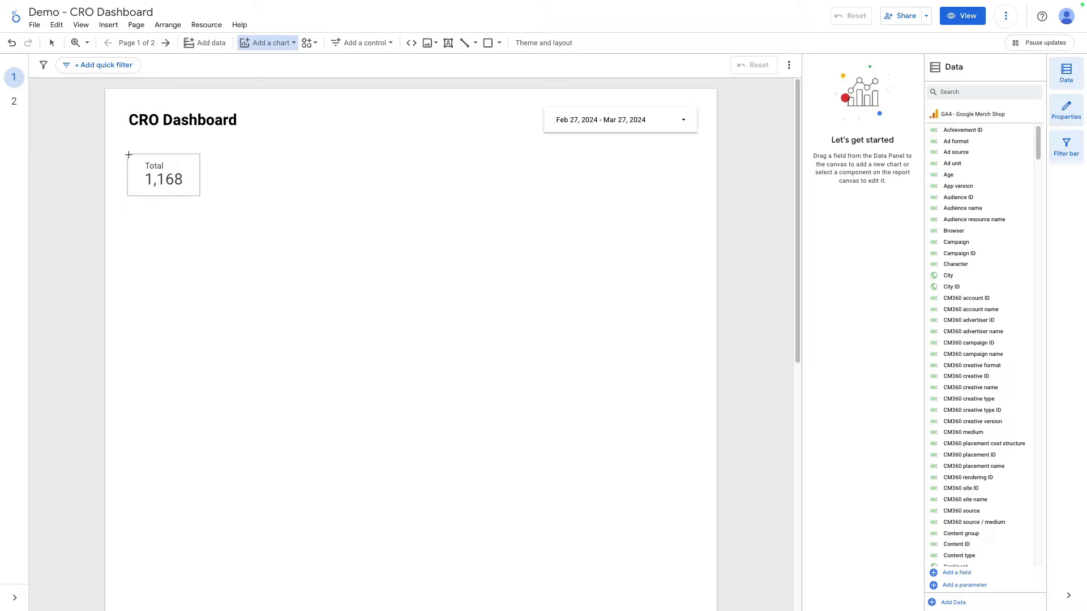
click(127, 154)
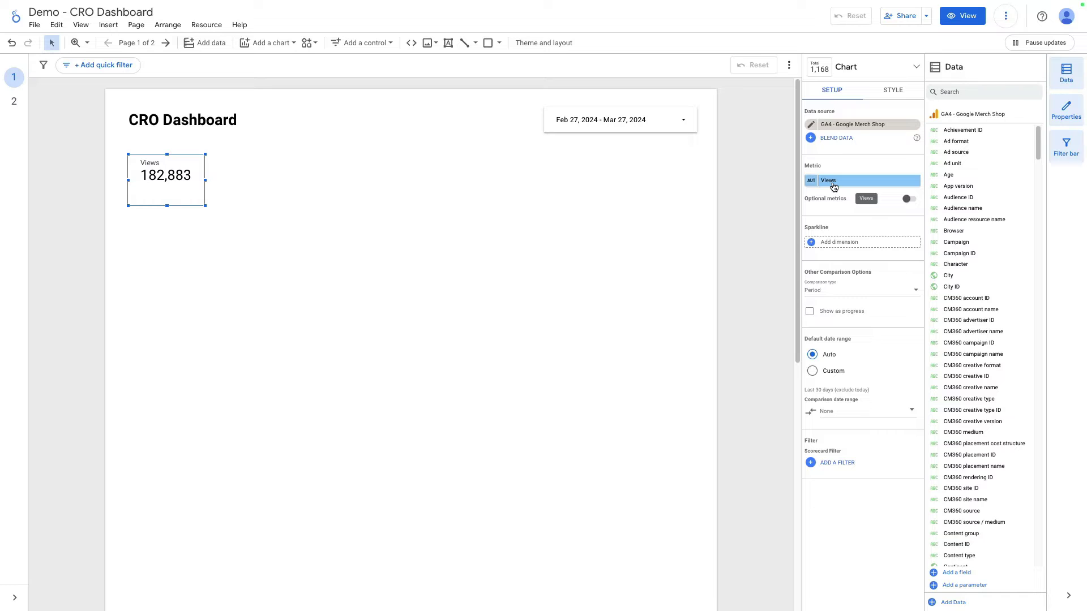
click(833, 184)
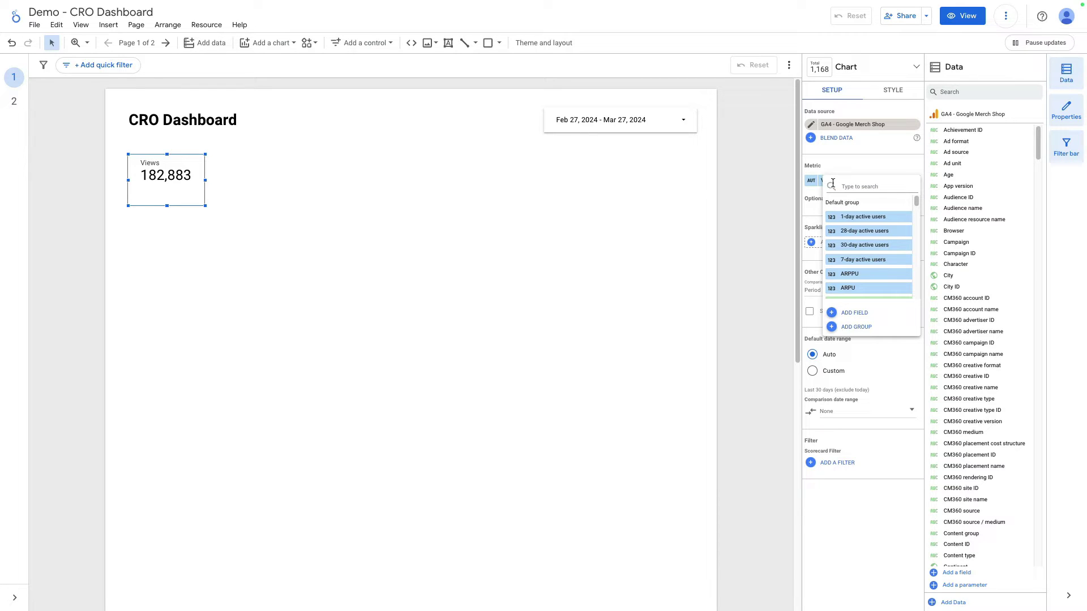
click(881, 259)
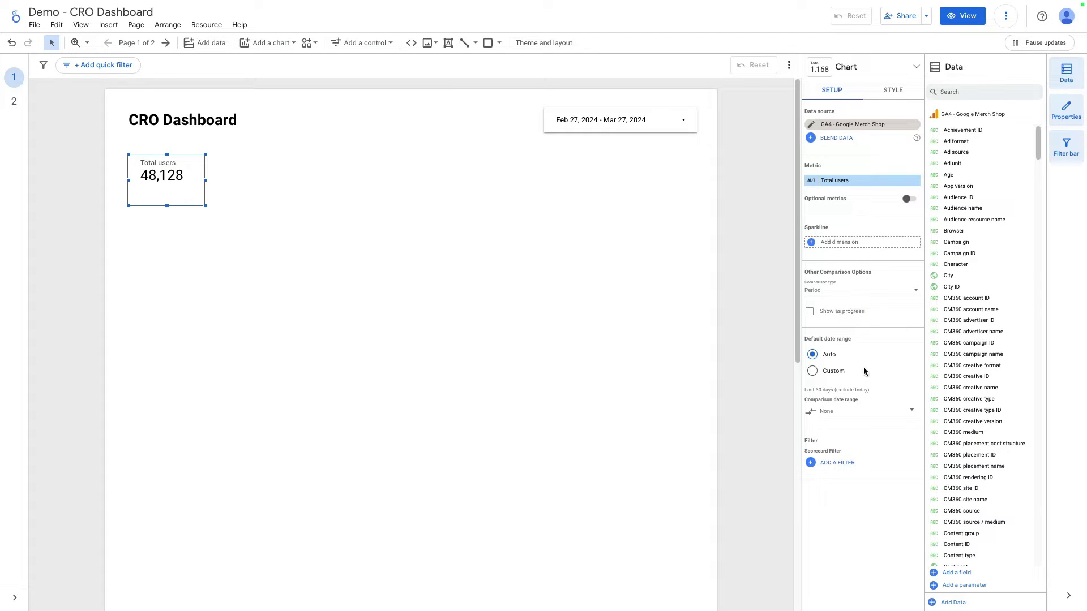
Compare the Total users scorecard against the previous period and duplicate it
click(858, 412)
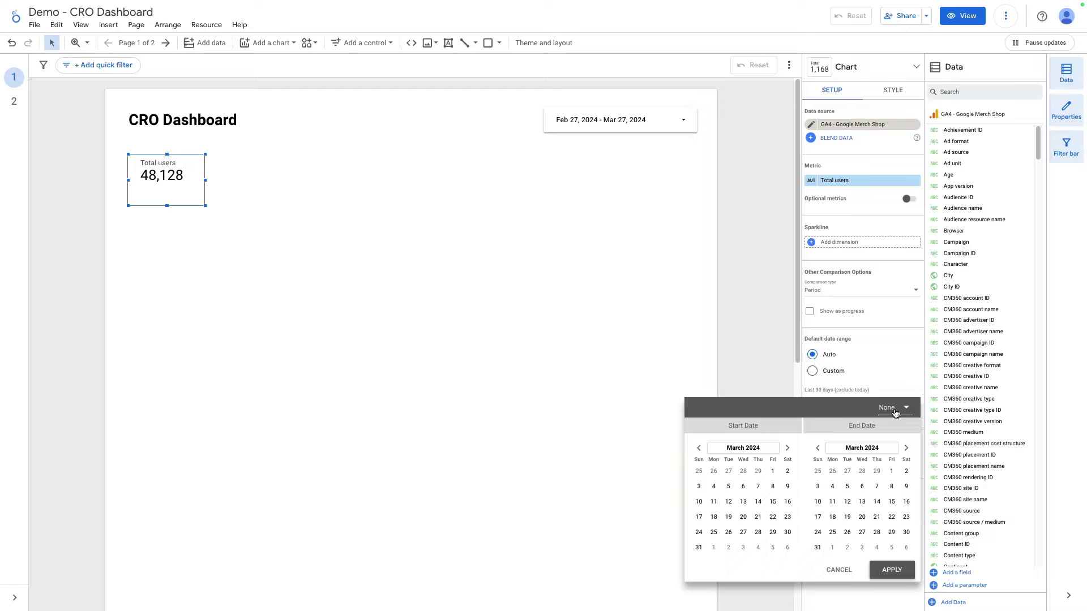
click(900, 410)
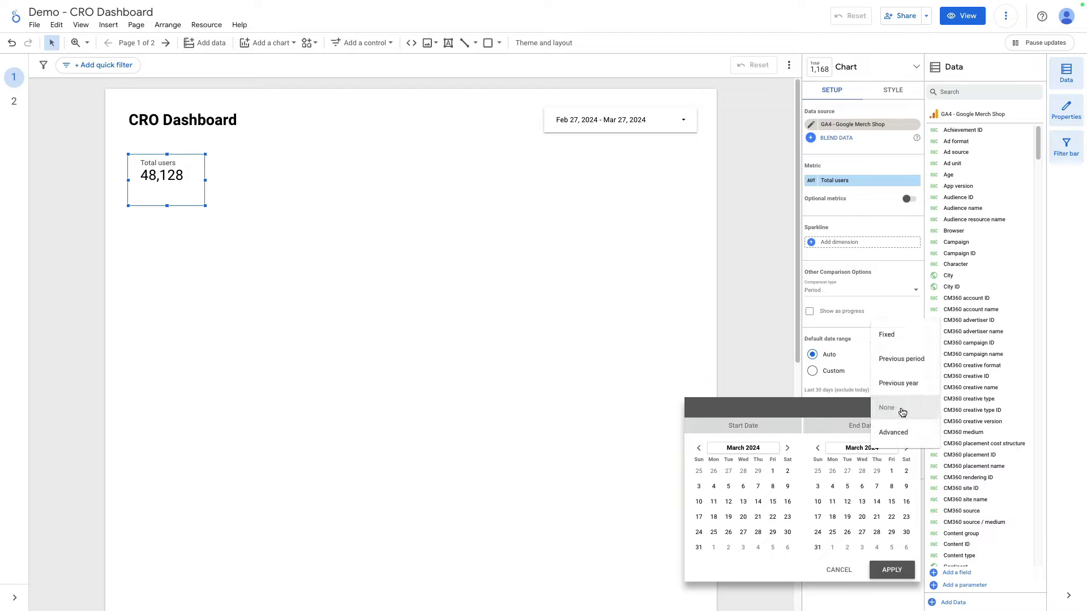
click(907, 370)
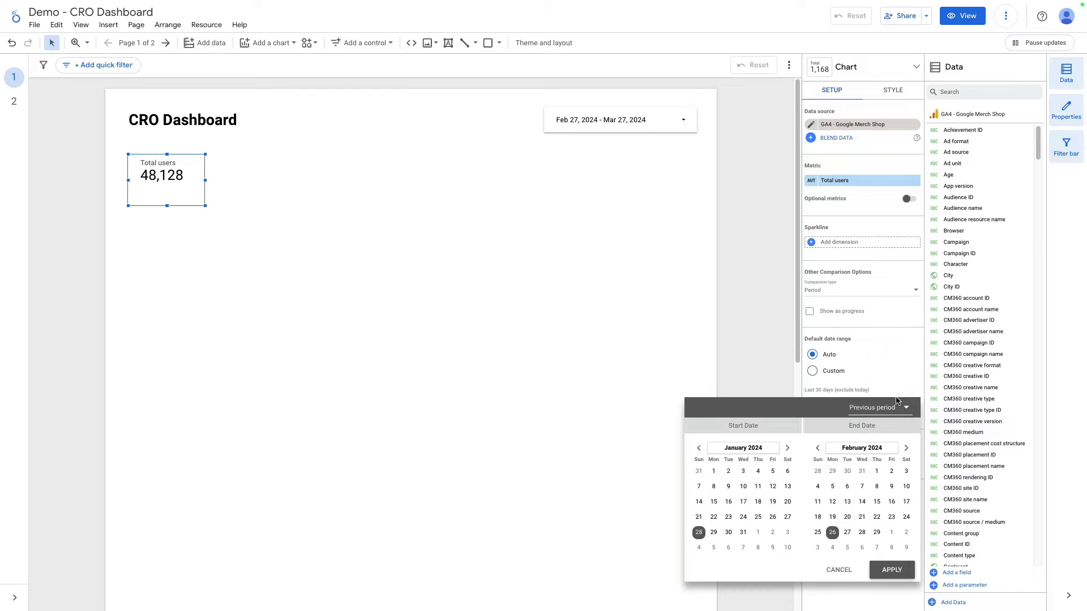
click(890, 568)
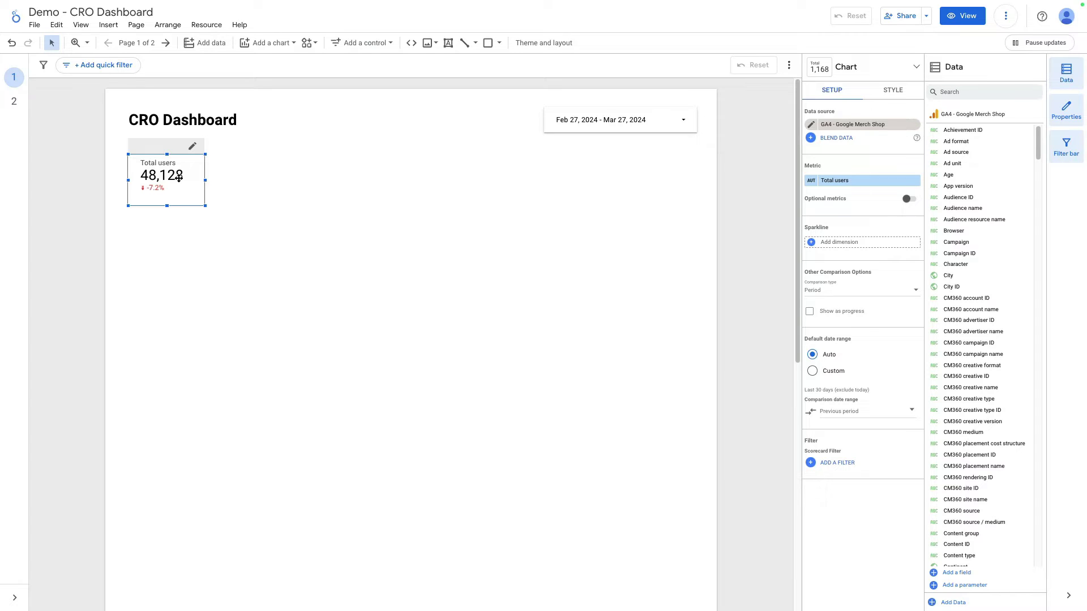
key(ctrl+d)
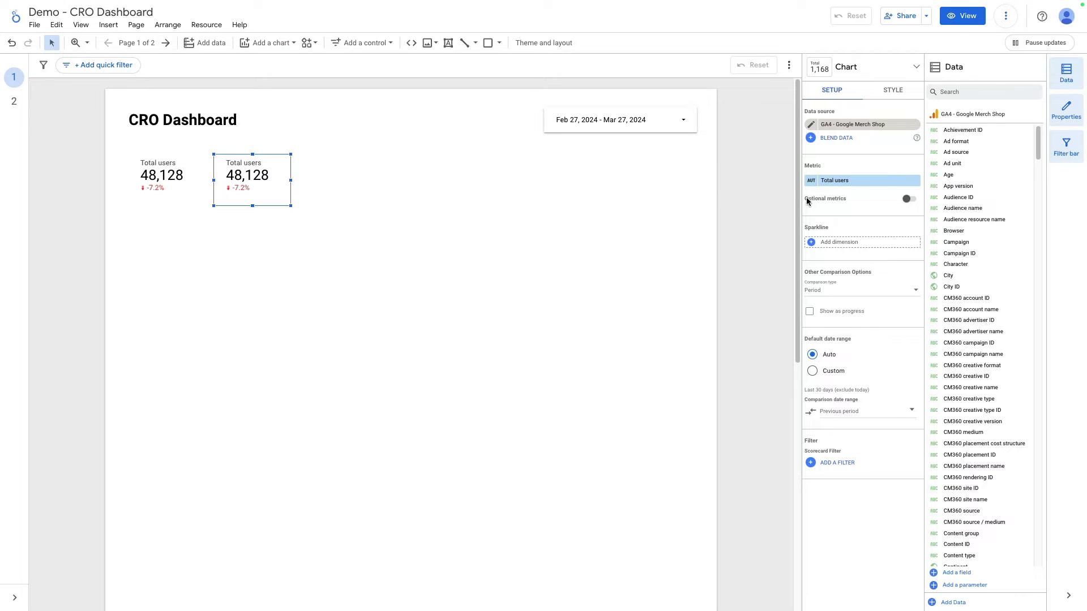
Switch the copy's metric to Average purchase revenue, rename it AOV, then view page 2
click(846, 181)
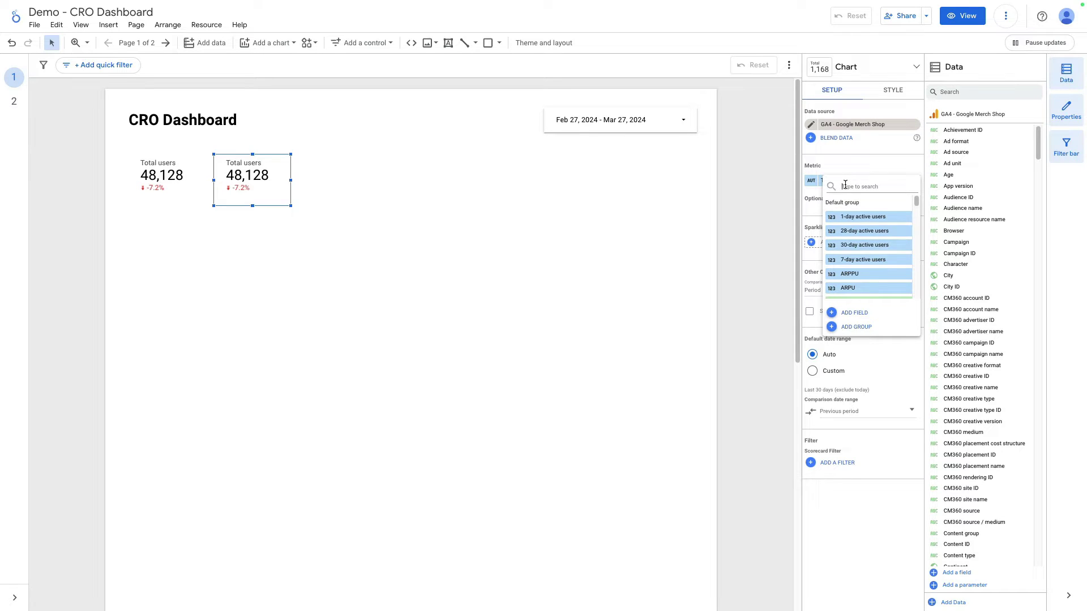
text(aver)
click(896, 216)
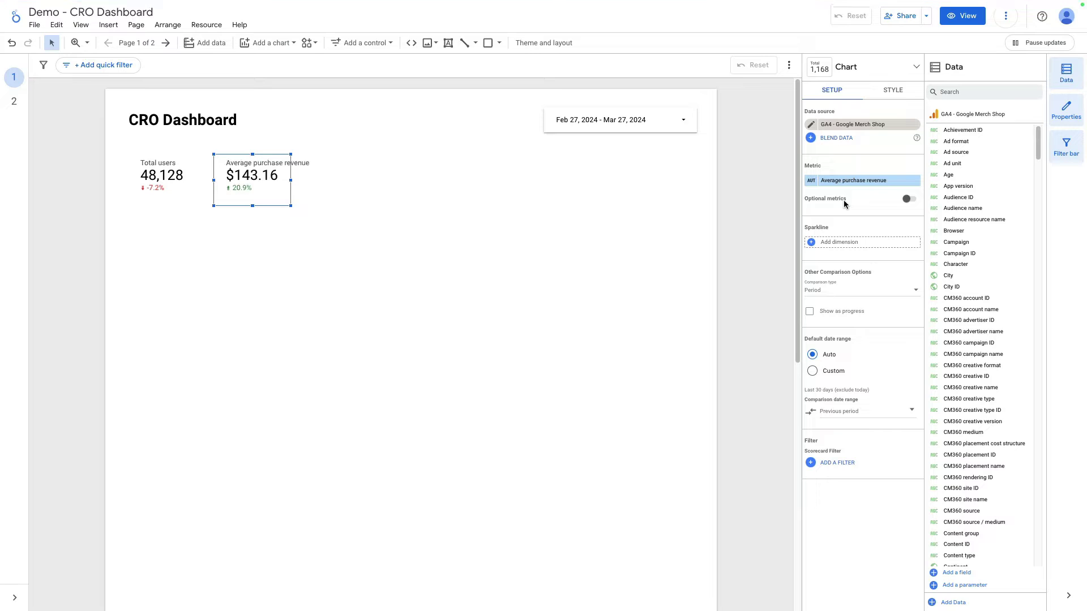
click(811, 181)
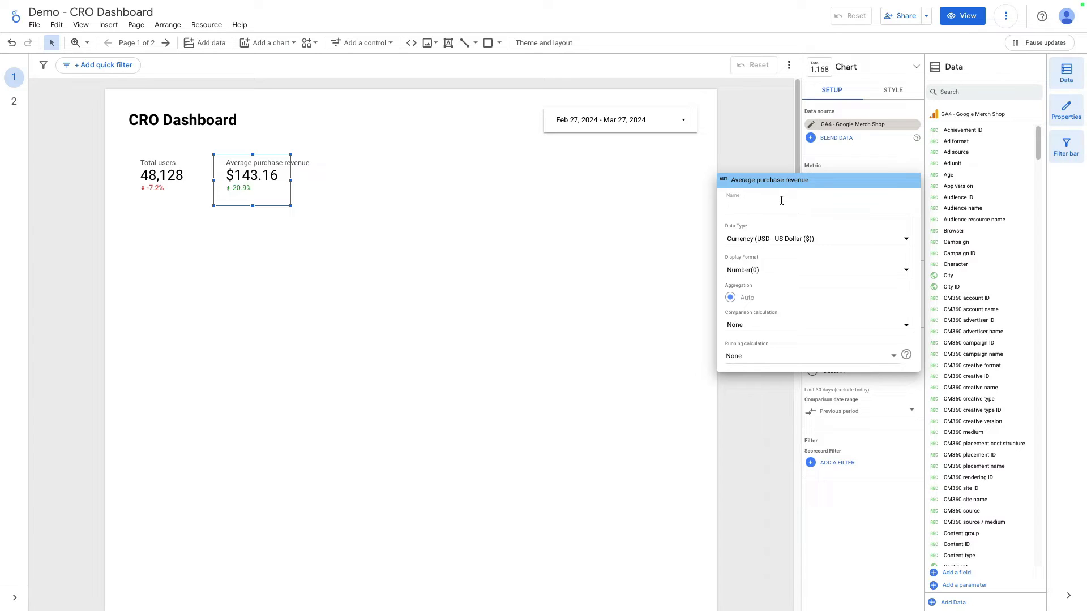
text(AO)
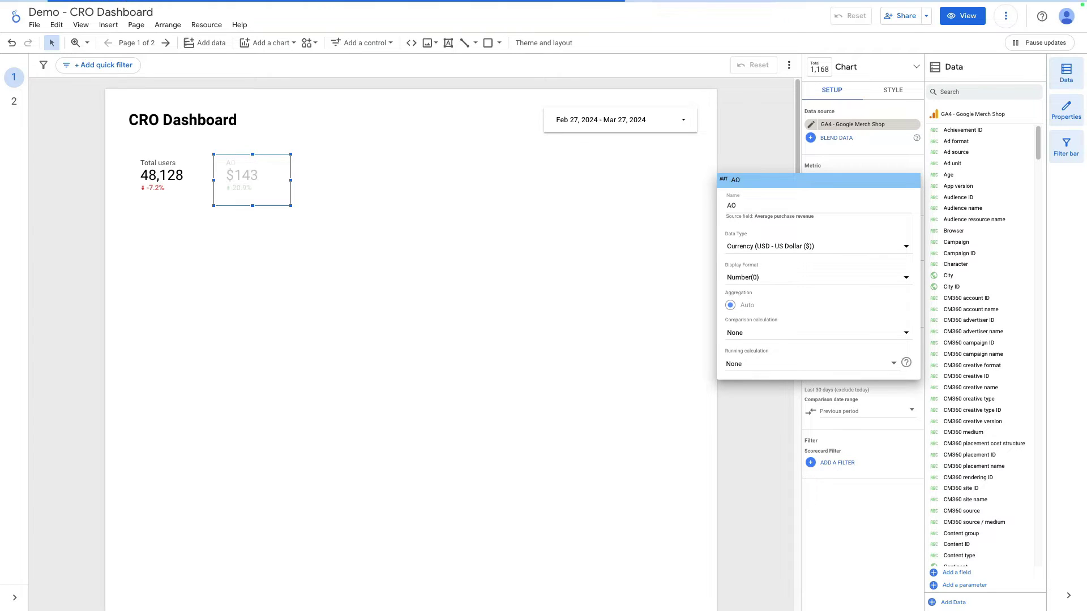
text(V)
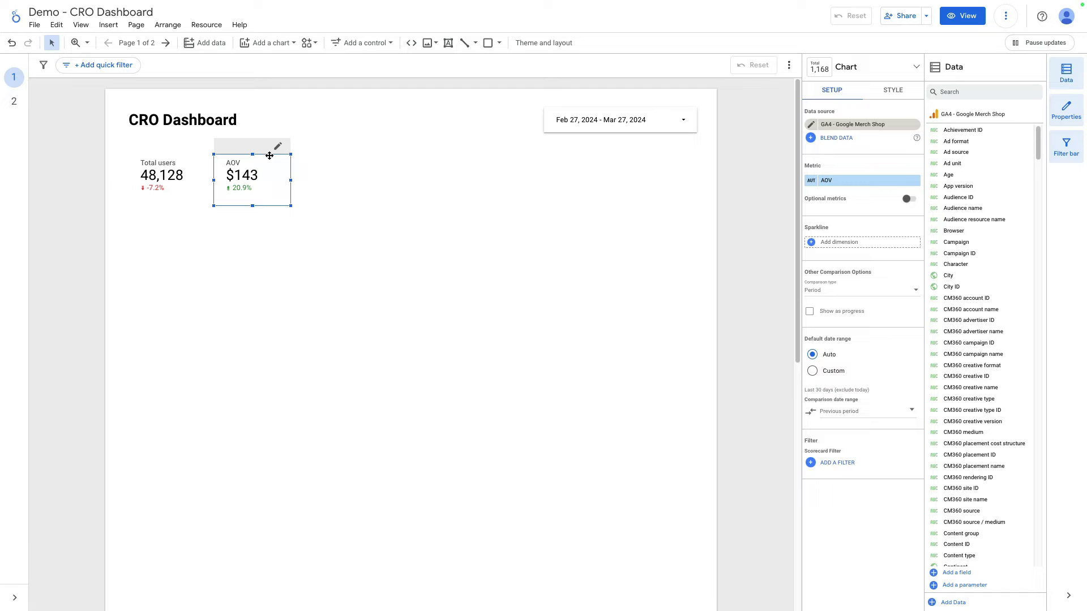
click(270, 160)
click(14, 101)
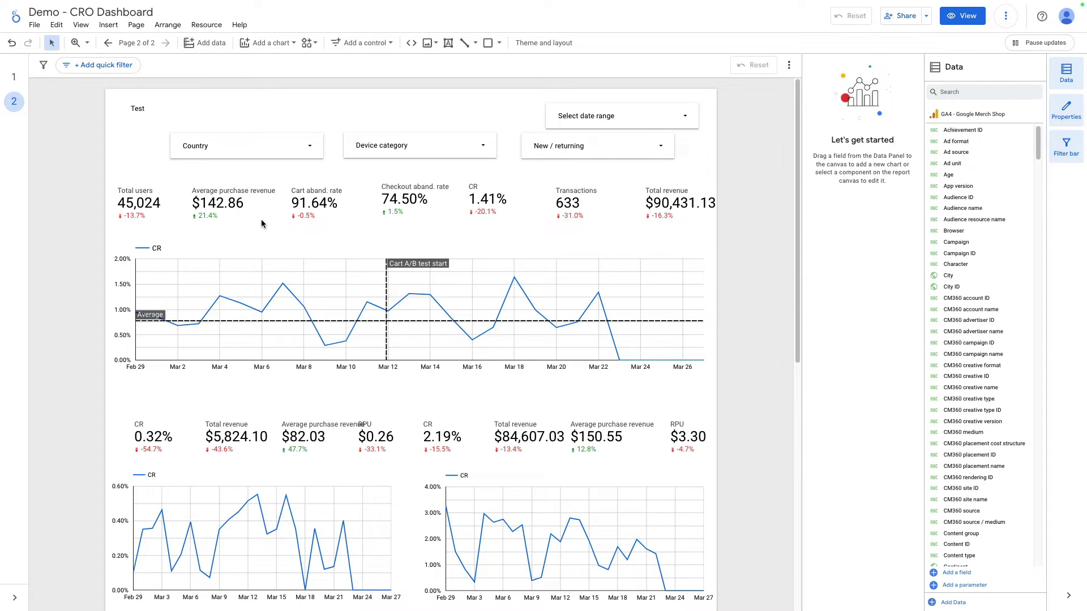
Open the Cart aband. rate scorecard's field definition on page 2 and select its formula for copying
click(311, 207)
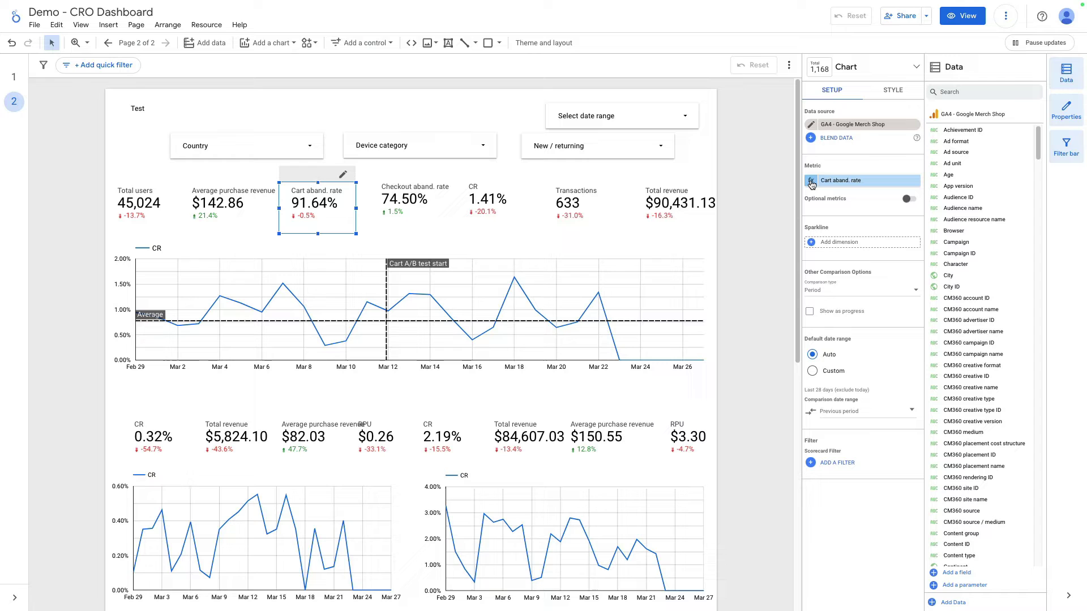
click(812, 181)
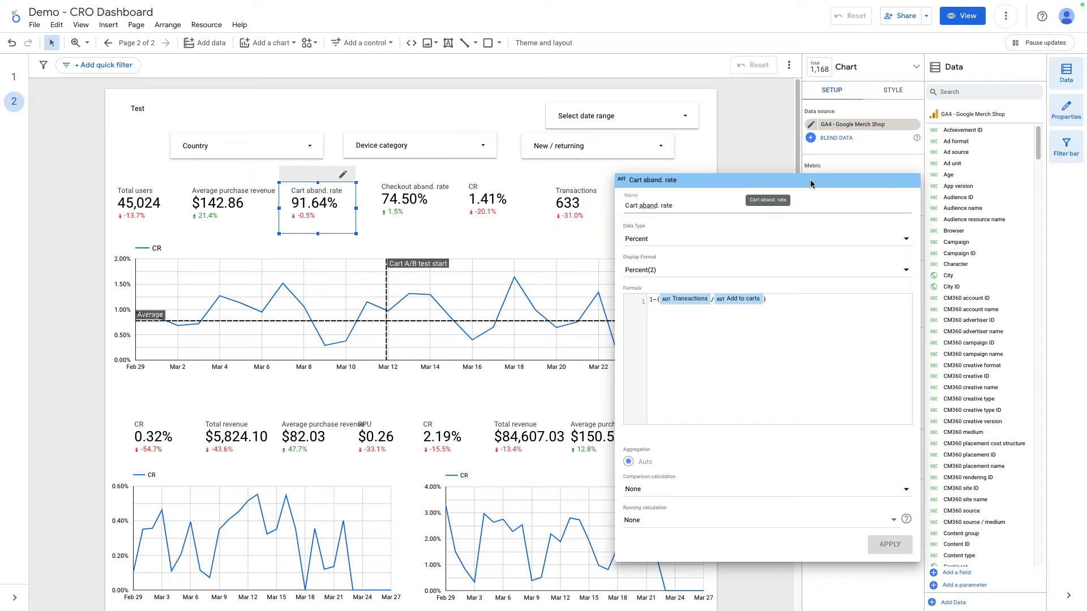
click(656, 306)
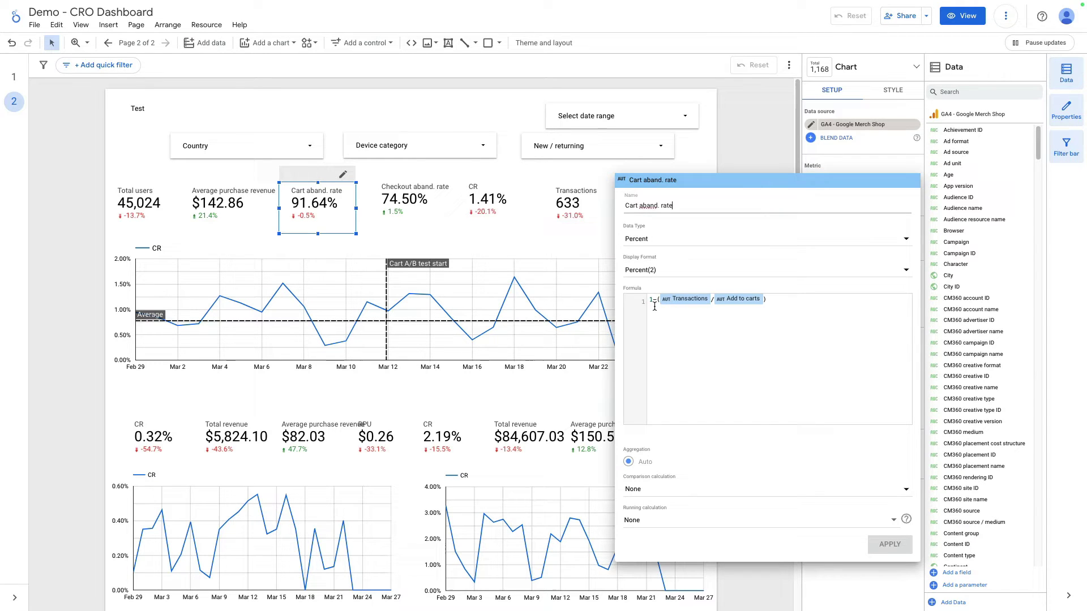
triple_click(656, 305)
key(ctrl+c)
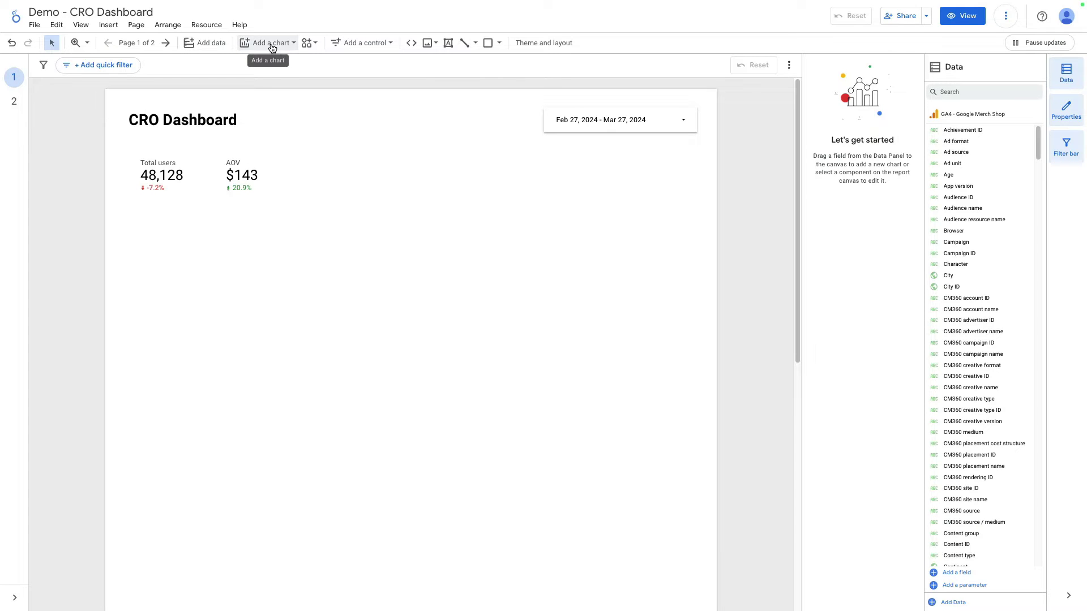
Duplicate the AOV scorecard and start a new field with the pasted 1-(Transactions / Add to carts) formula
click(246, 162)
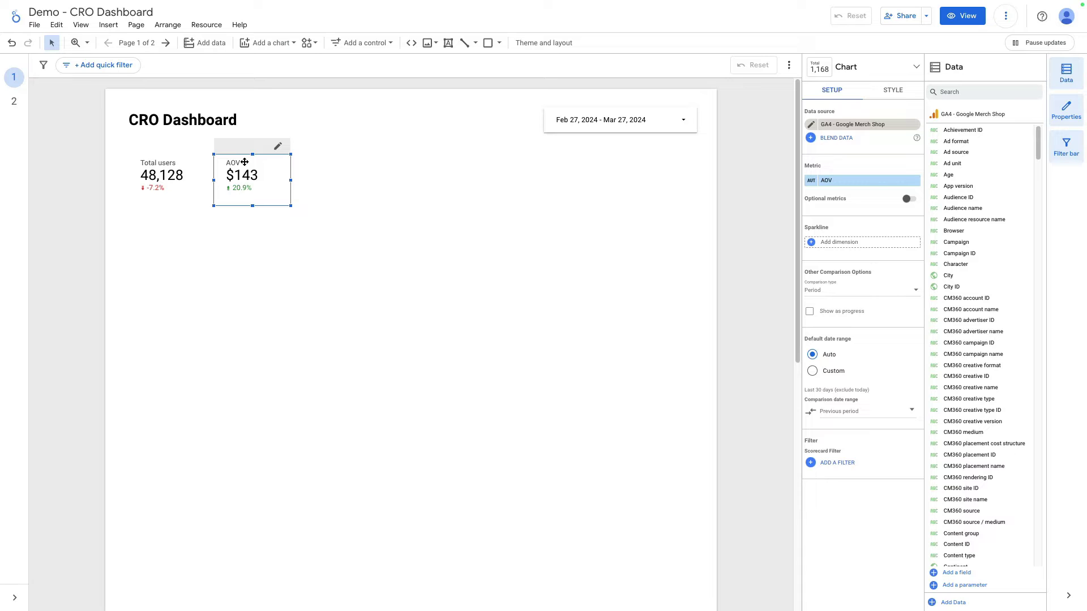
key(ctrl+d)
drag(245, 163, 326, 171)
click(843, 180)
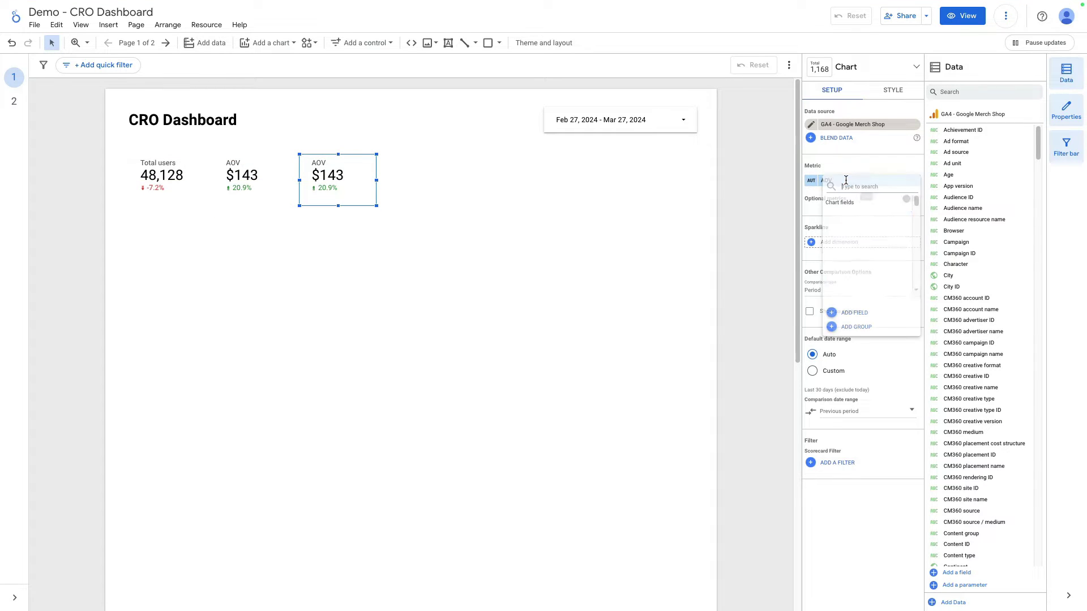
click(858, 313)
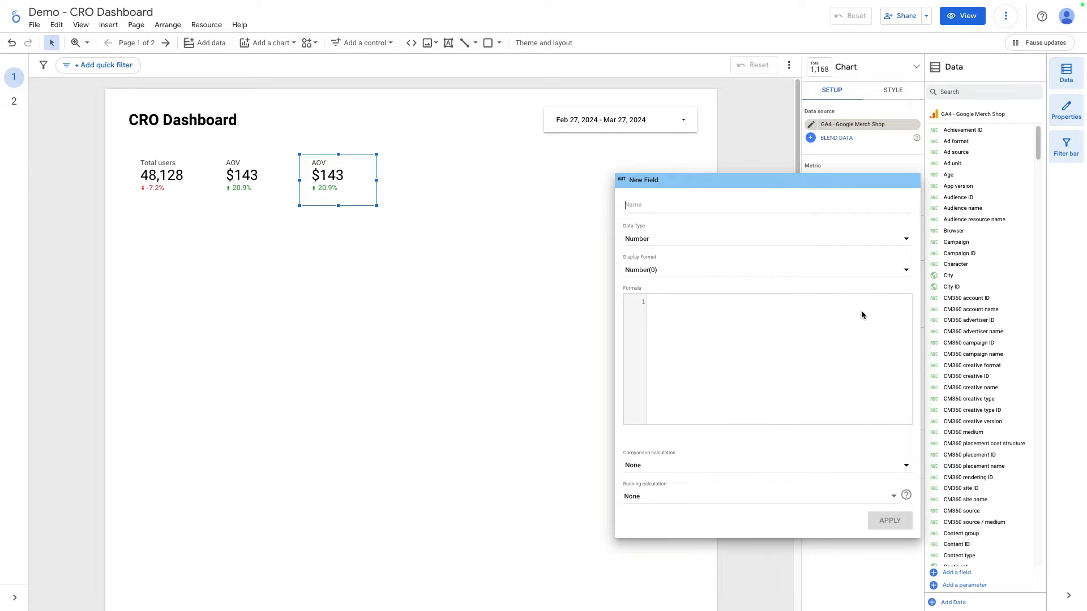
click(692, 301)
key(ctrl+v)
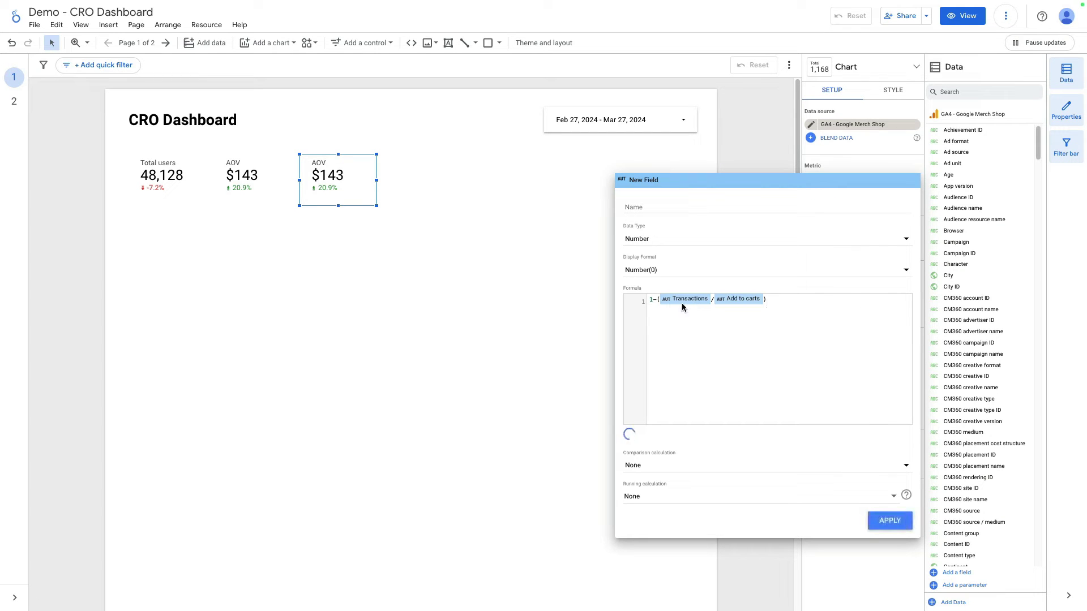
Name the field Cart aband. rate, format it as Percent(2), and apply it
click(643, 211)
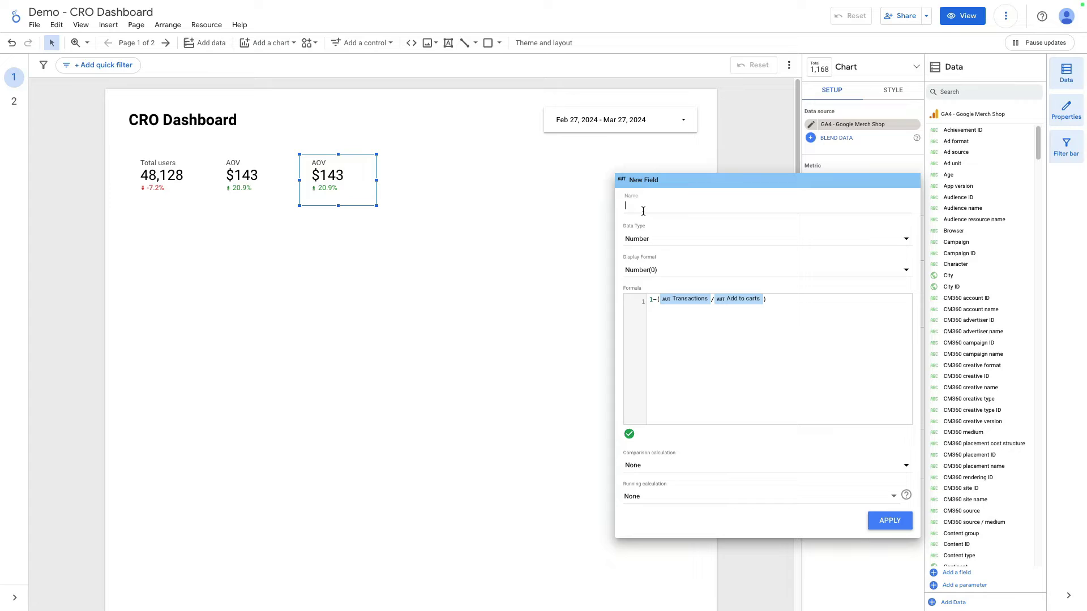
text(Cart aband. rate)
click(668, 245)
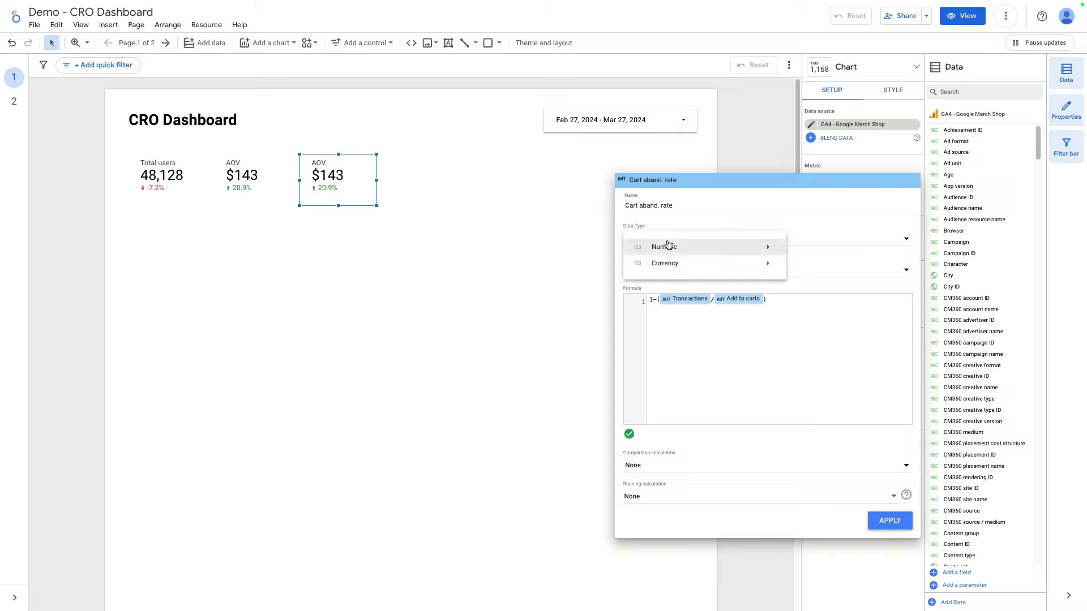
mouse_move(662, 246)
click(806, 264)
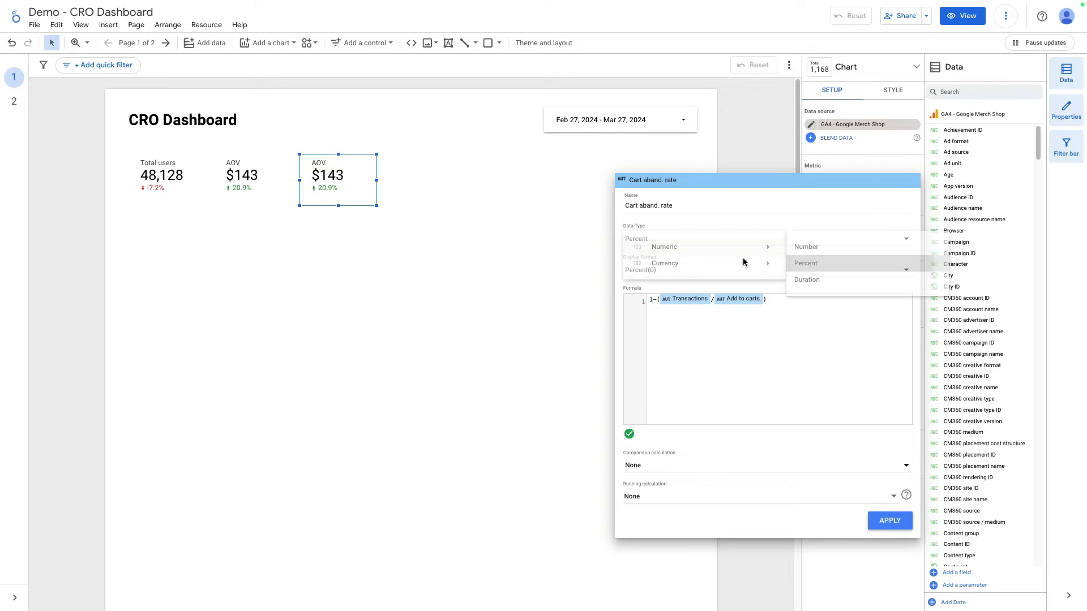
click(651, 271)
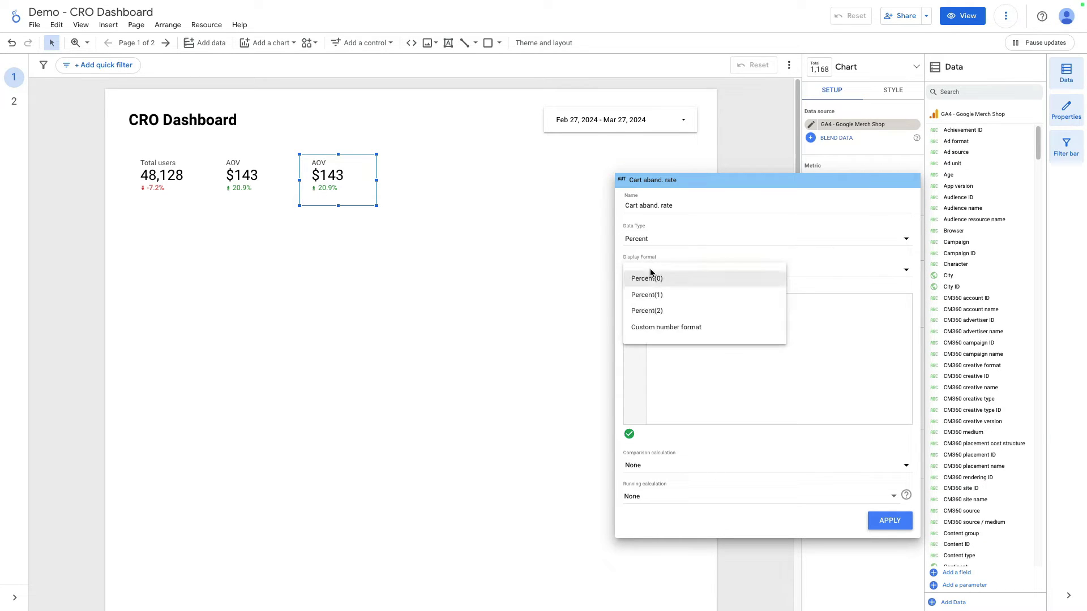
click(659, 312)
click(888, 520)
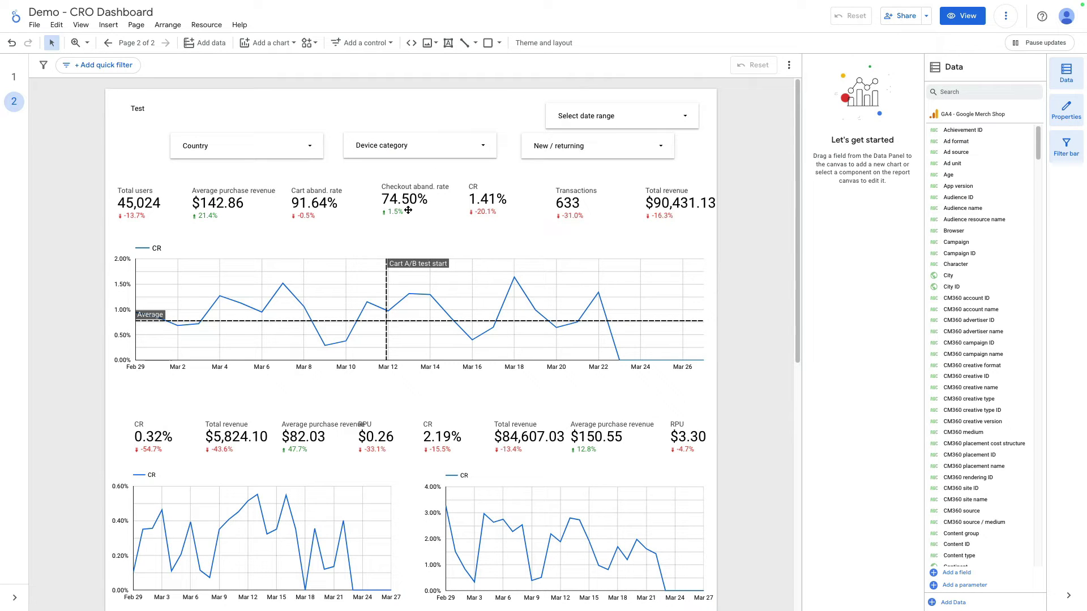
Inspect the Checkout aband. rate and CR definitions, then select the four right-hand scorecards together
click(407, 210)
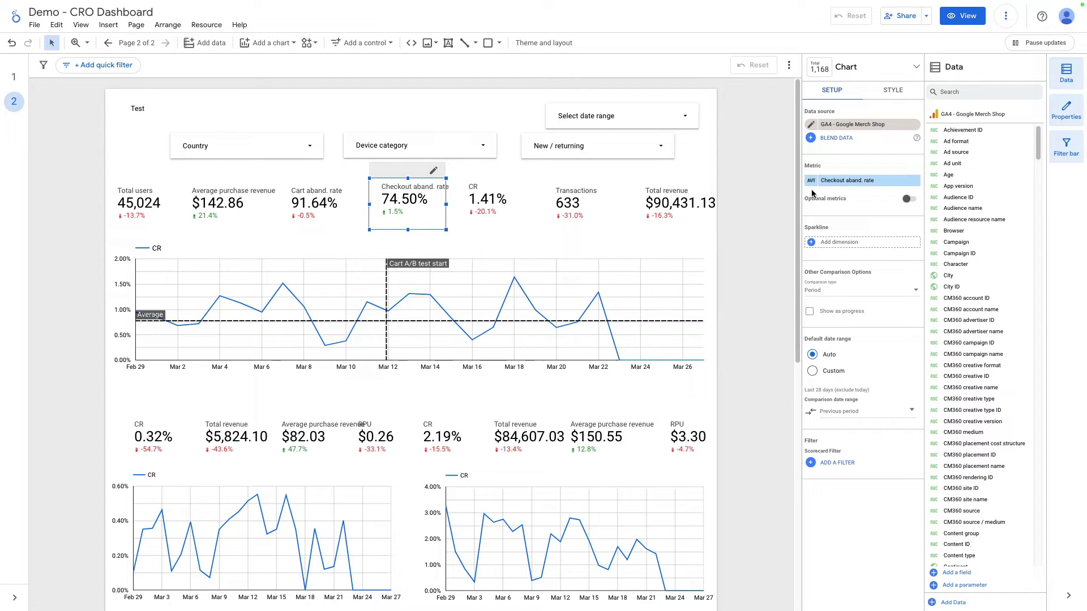
click(811, 181)
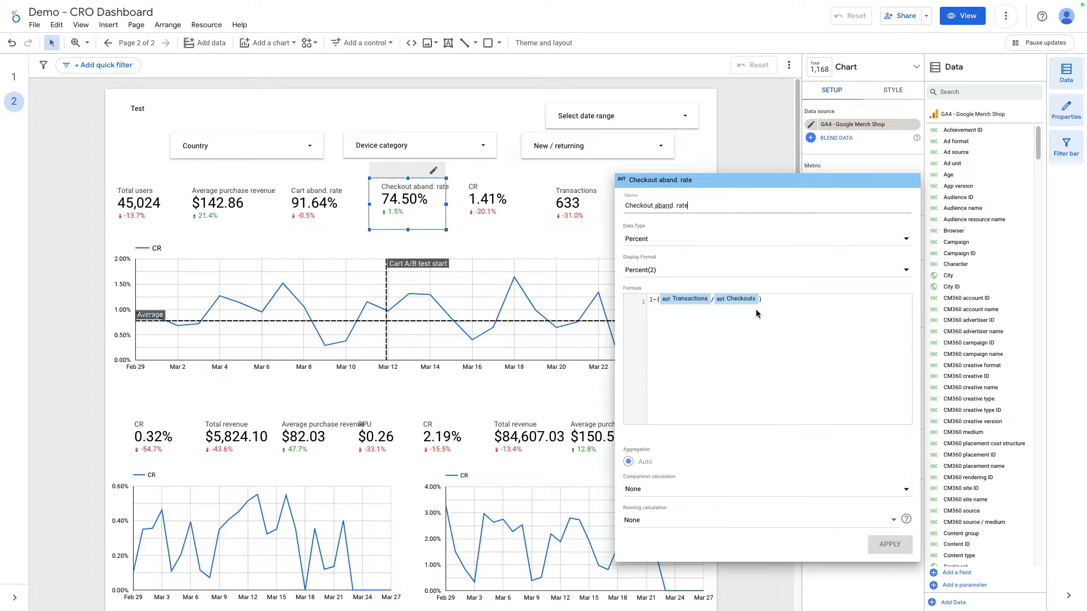
click(734, 173)
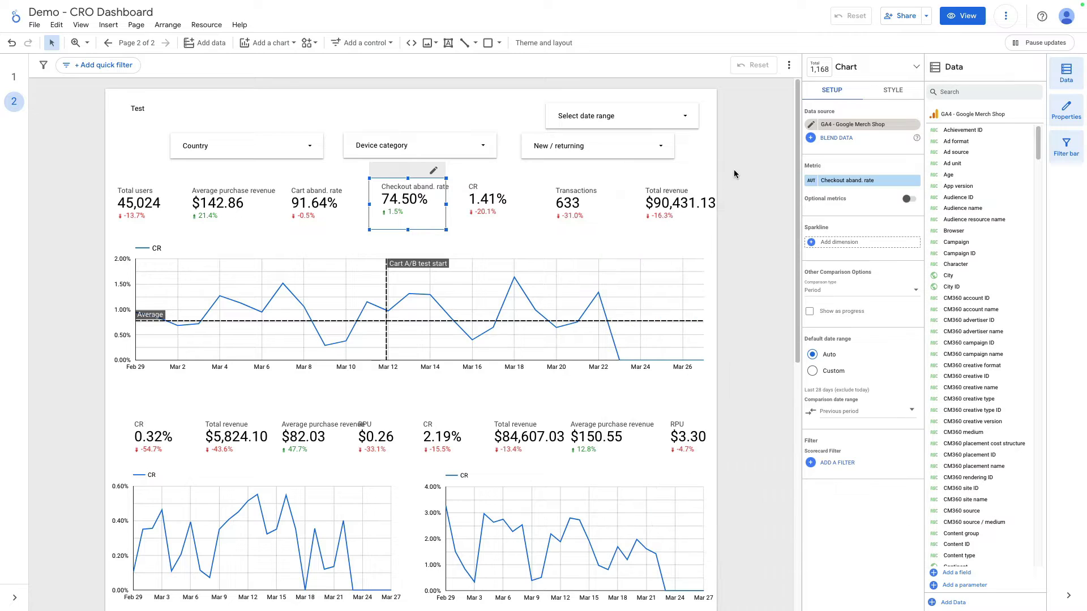
click(484, 205)
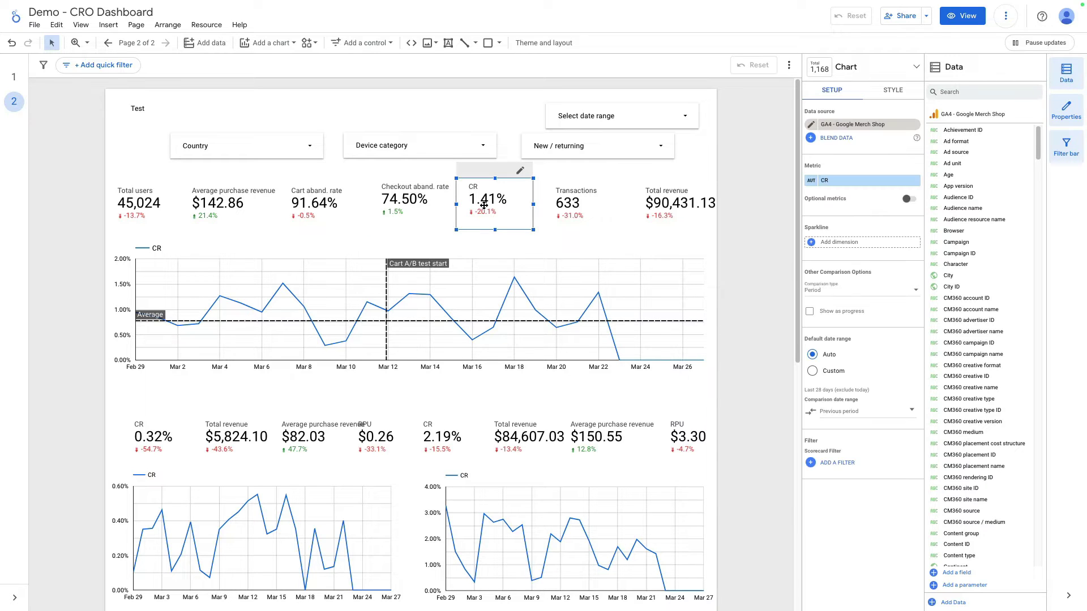
click(813, 184)
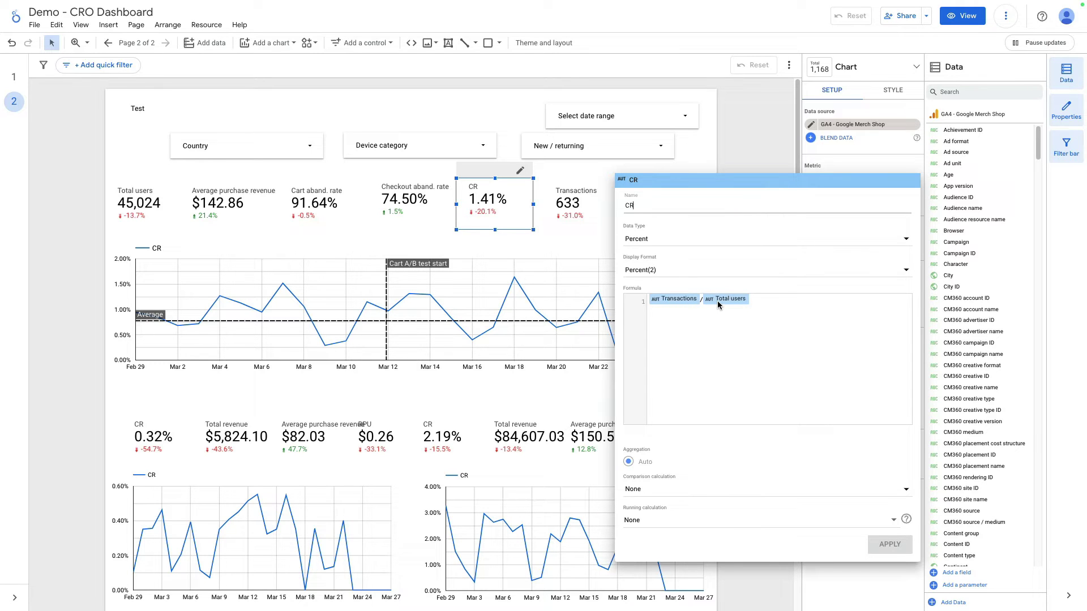
click(756, 142)
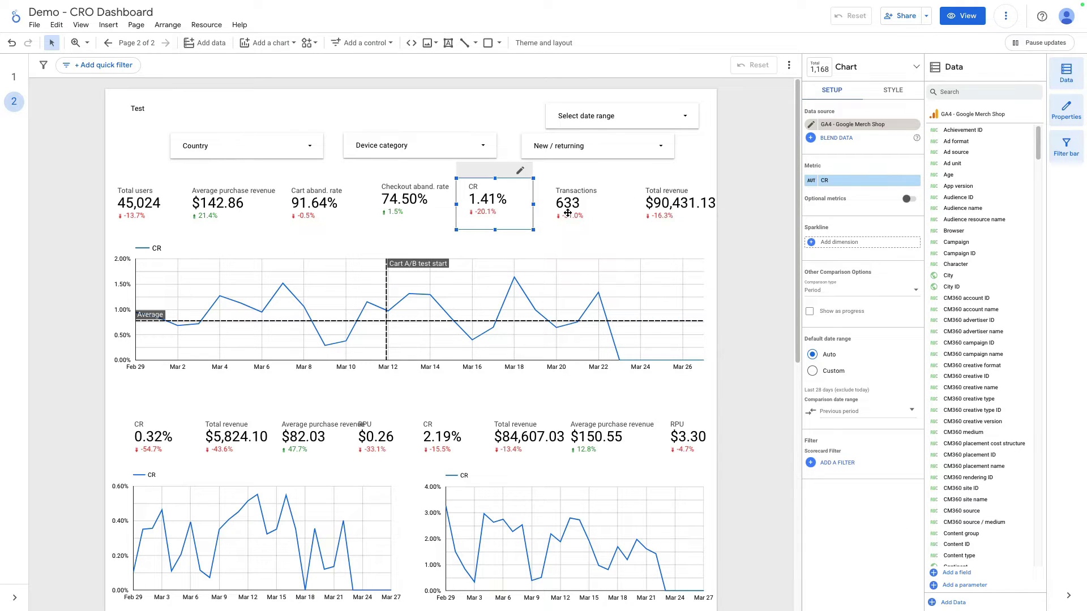
click(567, 213)
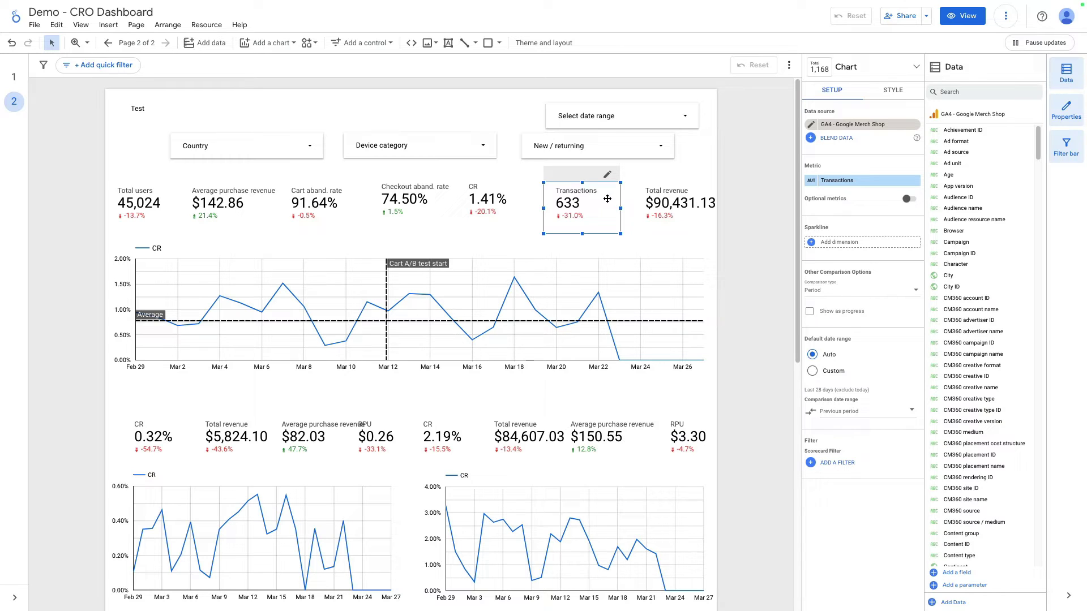
drag(740, 203, 403, 211)
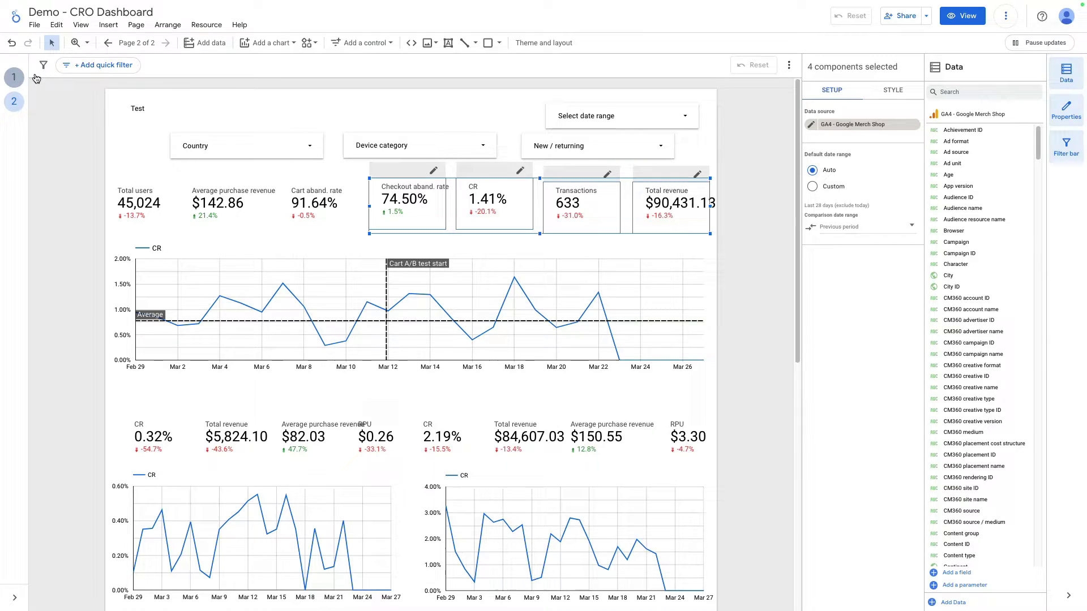
Paste the four copied scorecards onto page 1 below the existing ones
click(14, 76)
key(ctrl+v)
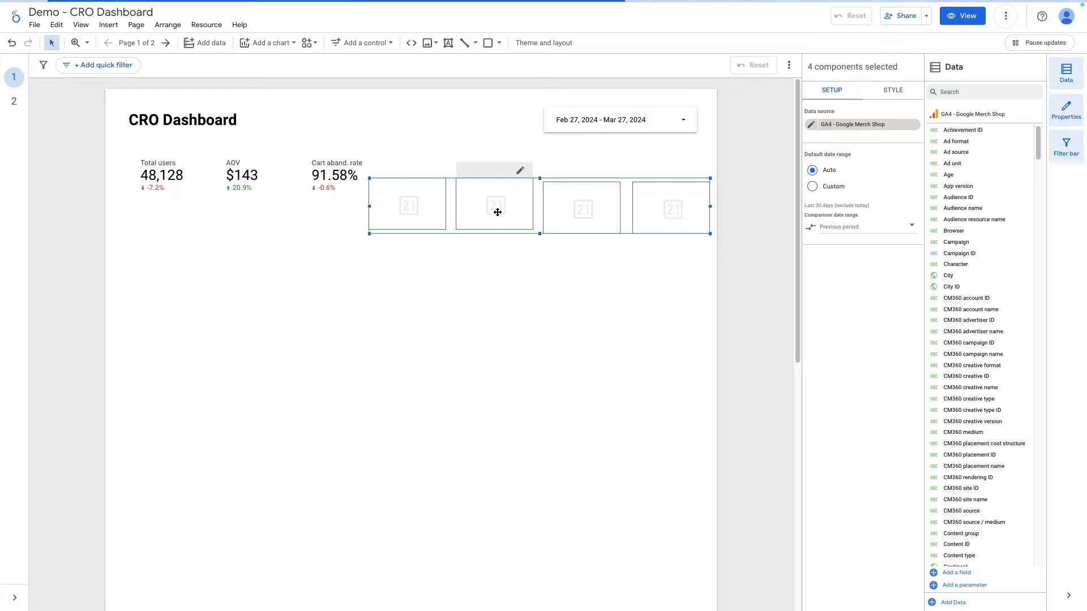
key(shift+Down)
click(721, 247)
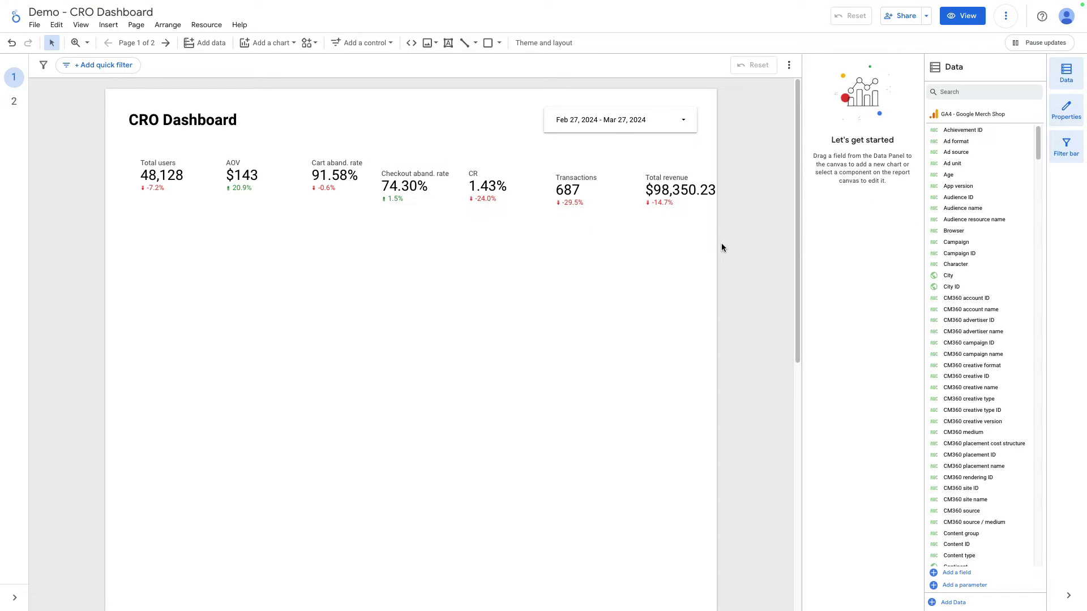
Distribute all seven scorecards horizontally, align them to the top, and centre the row
drag(727, 230, 112, 156)
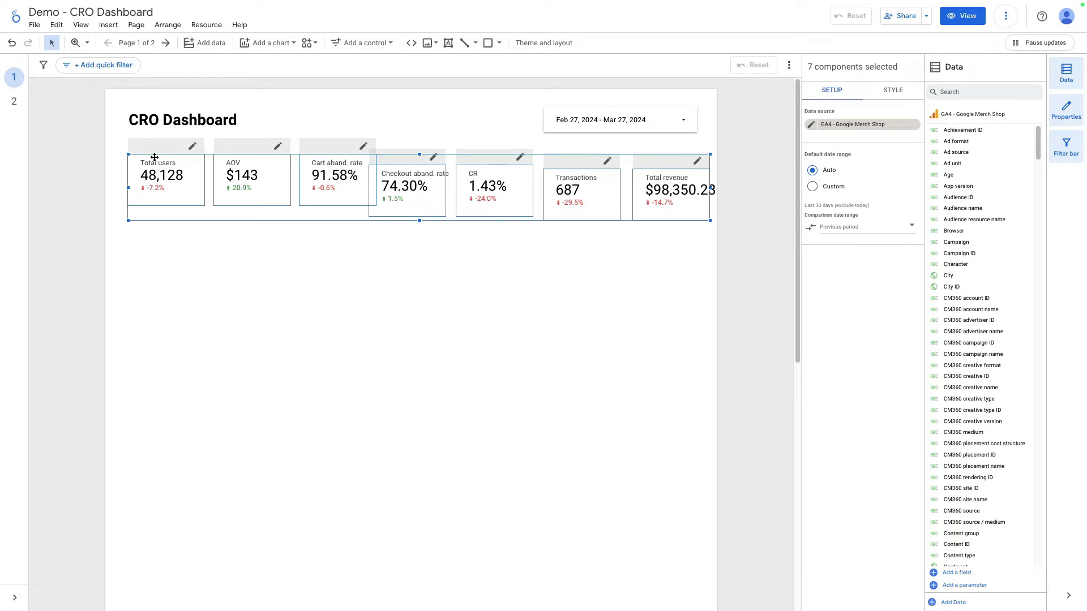
right_click(398, 186)
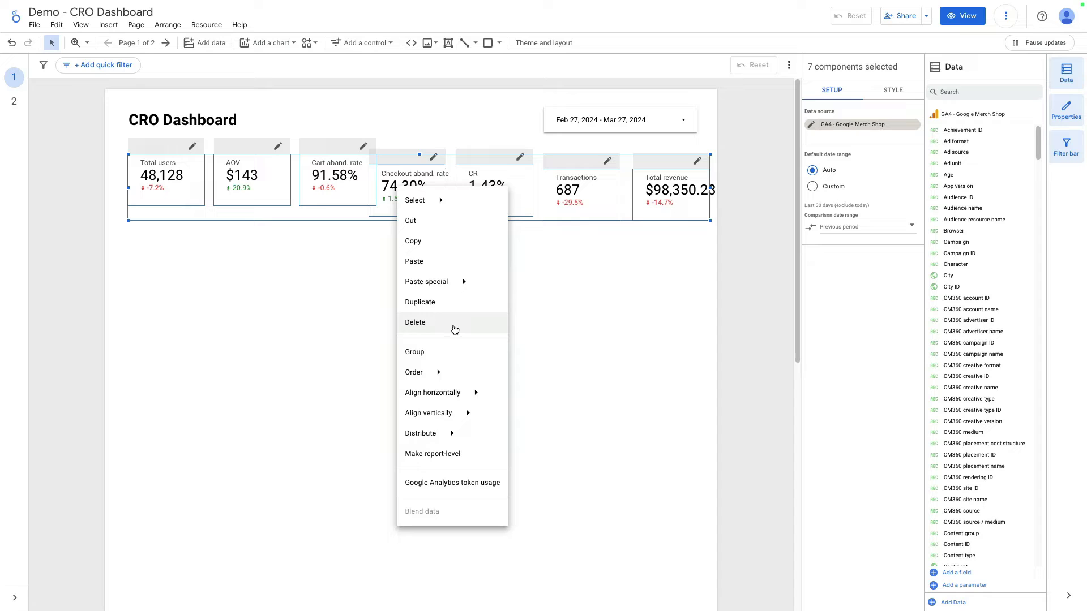
mouse_move(464, 439)
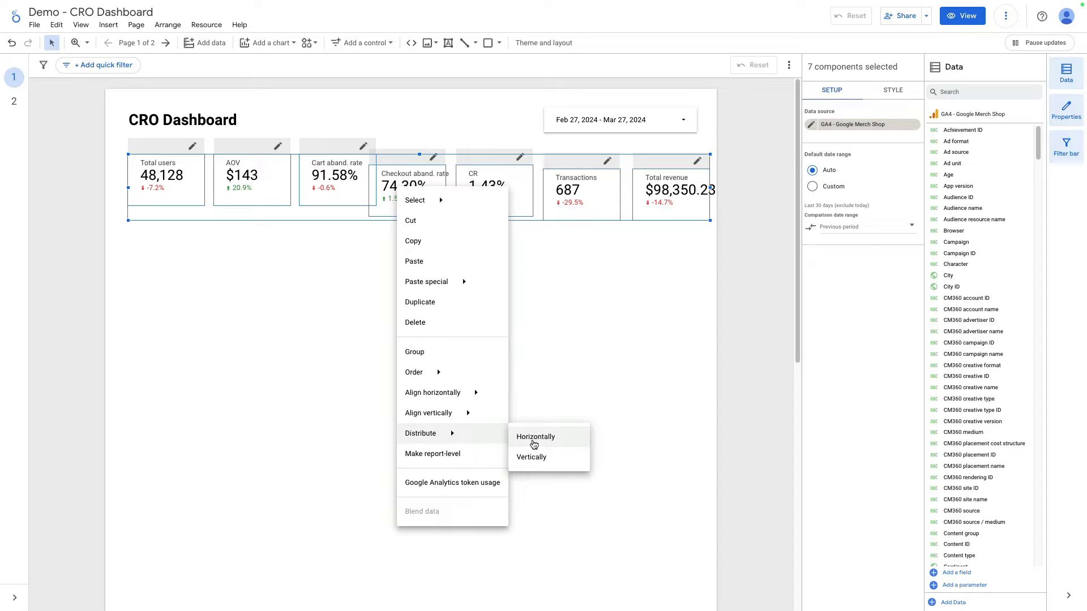
click(533, 444)
right_click(420, 196)
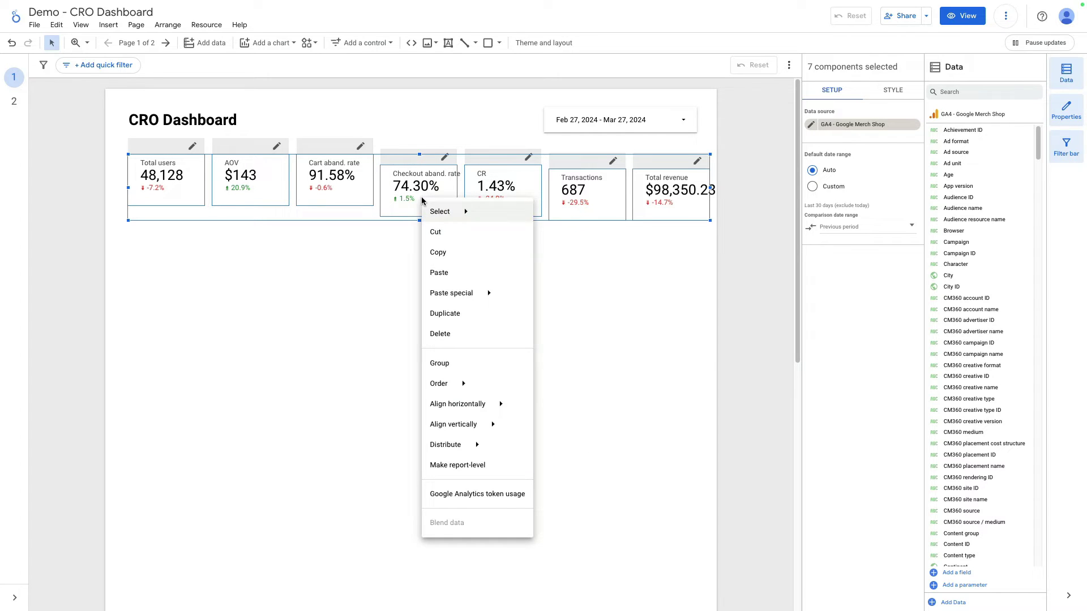
mouse_move(481, 386)
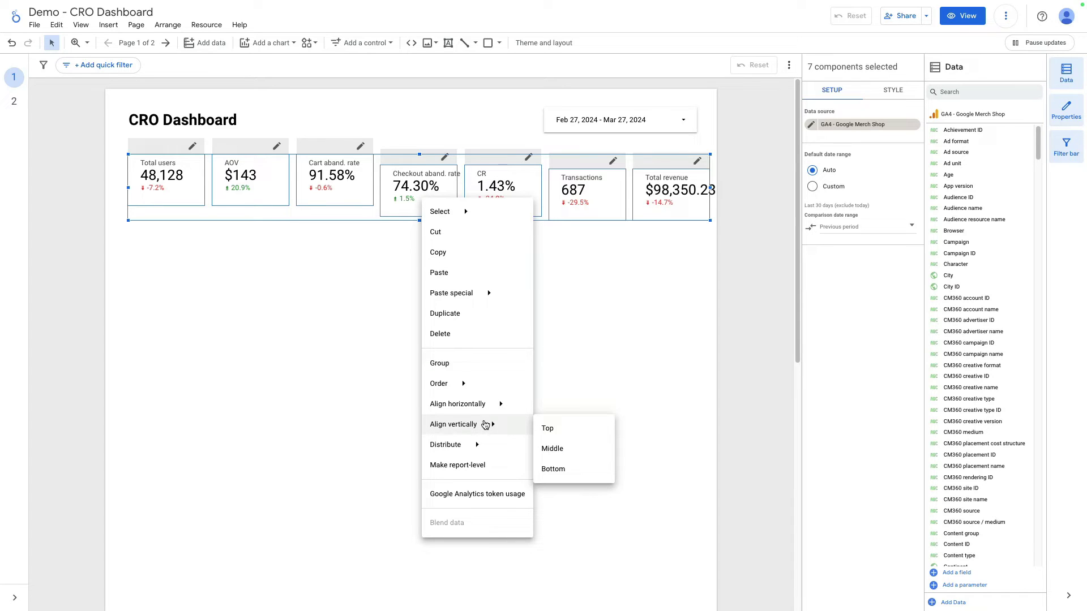
mouse_move(487, 412)
click(548, 427)
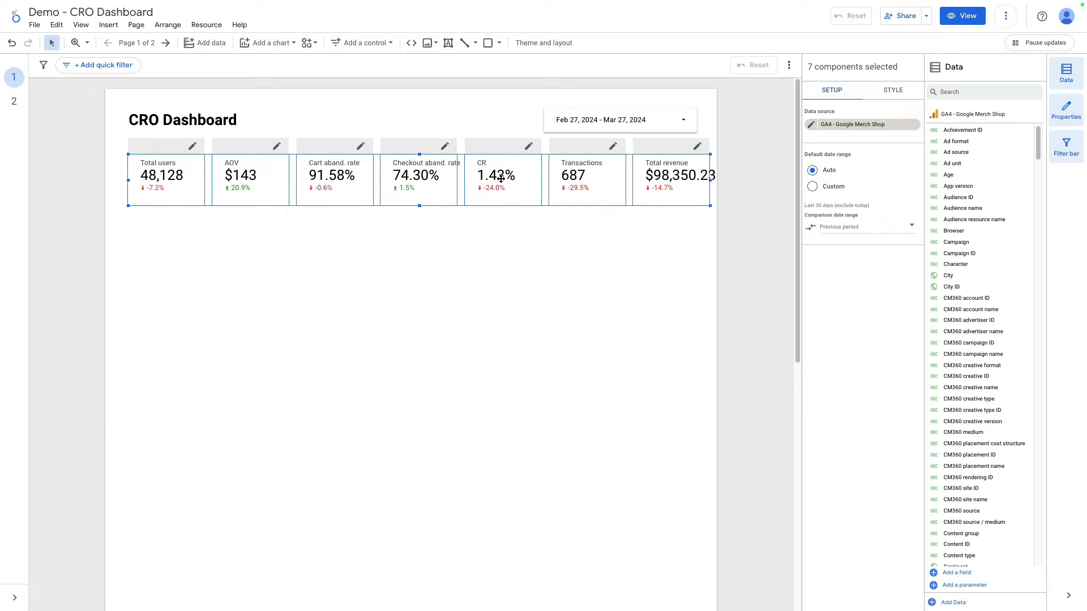
drag(501, 178, 488, 182)
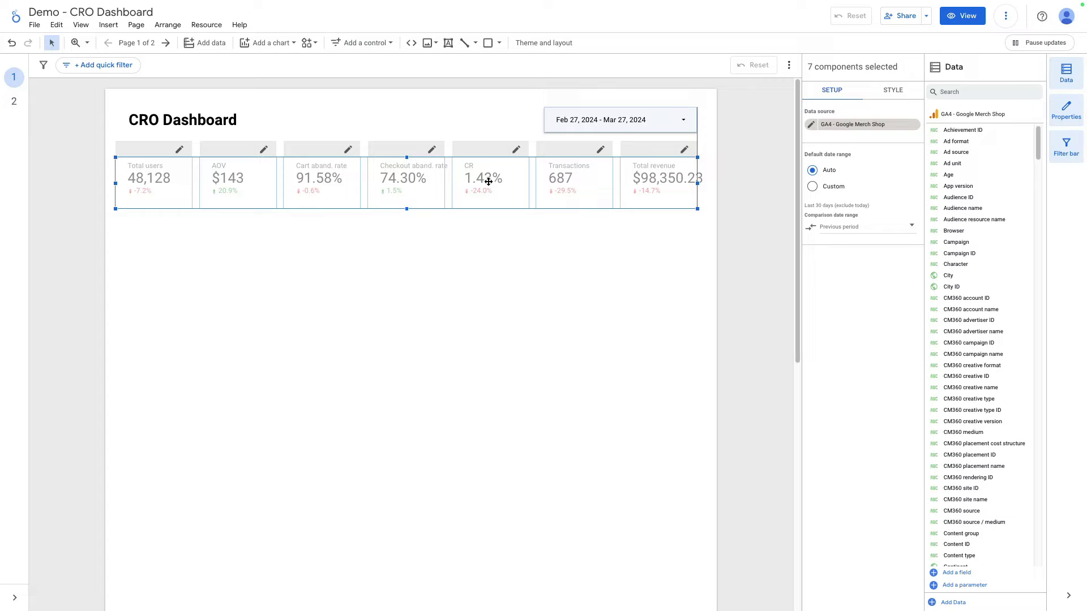
click(184, 270)
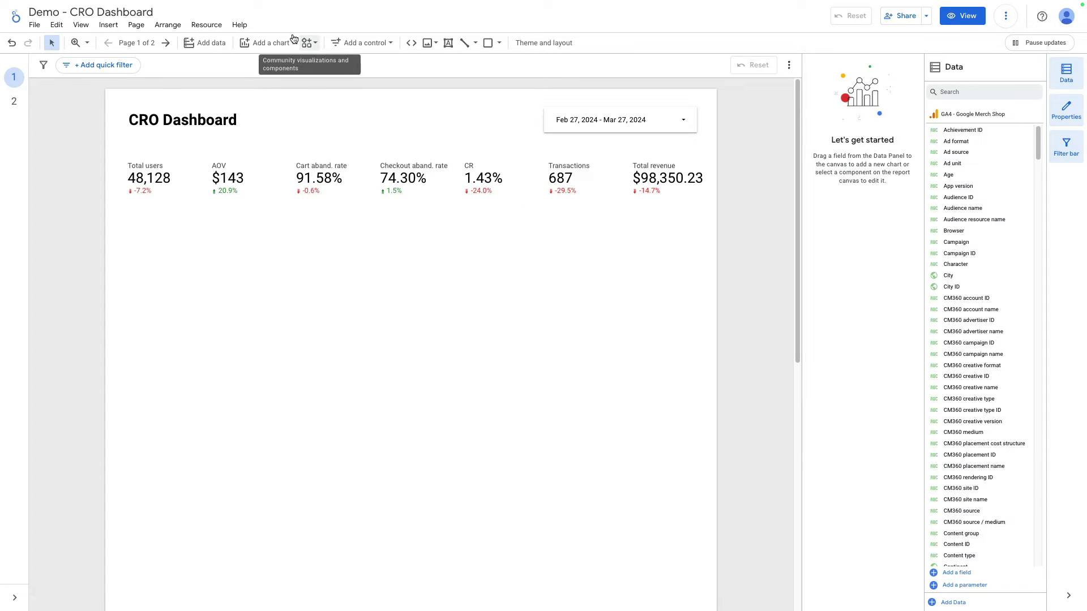
Add a Total users time series chart beneath the scorecards and widen it across the page
click(265, 43)
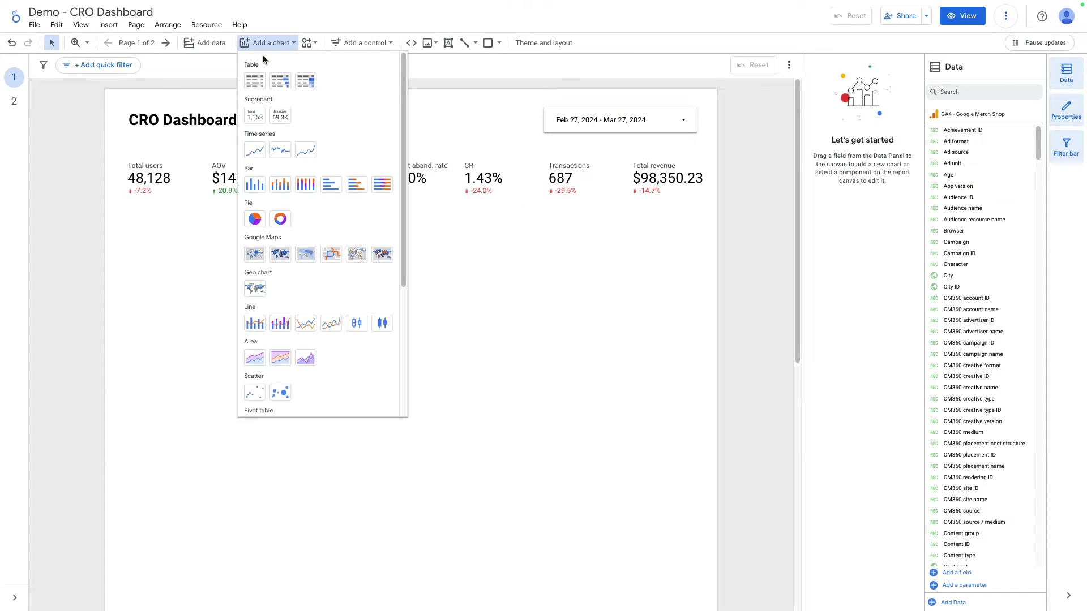
click(256, 152)
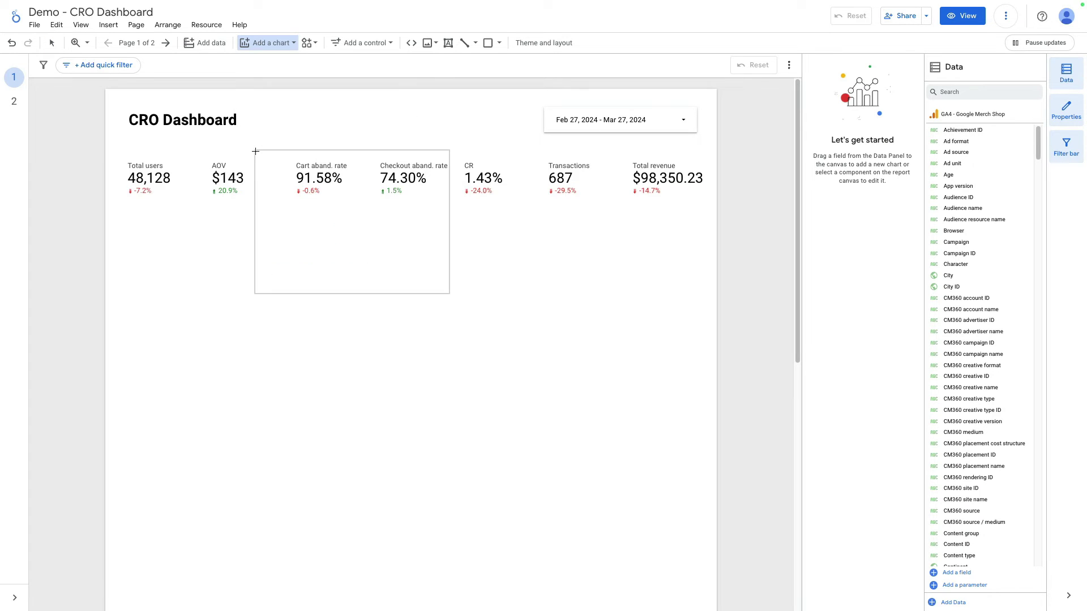
click(124, 220)
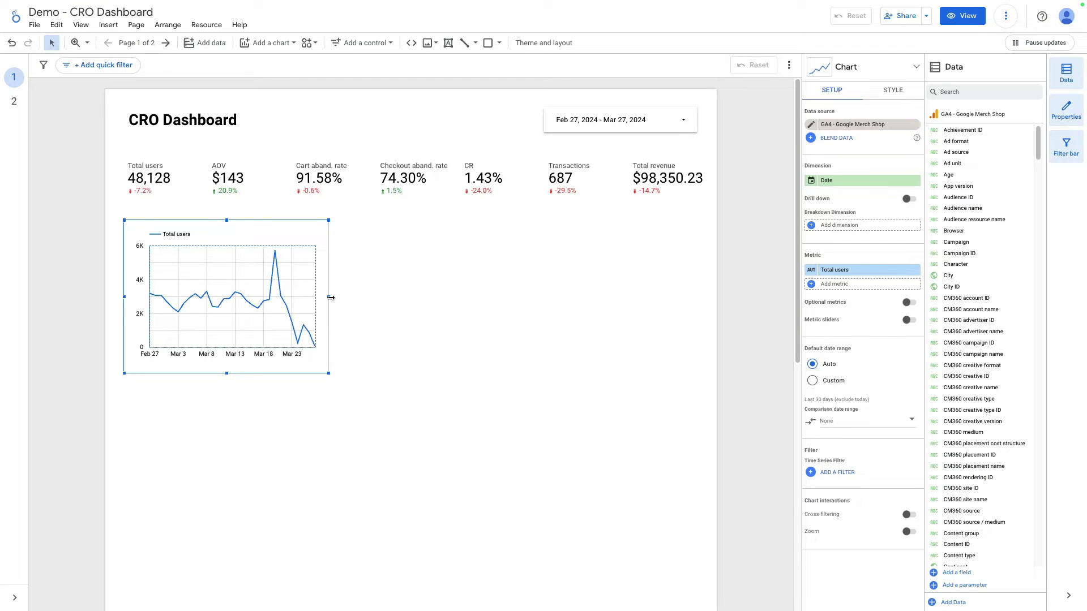
drag(329, 300, 702, 316)
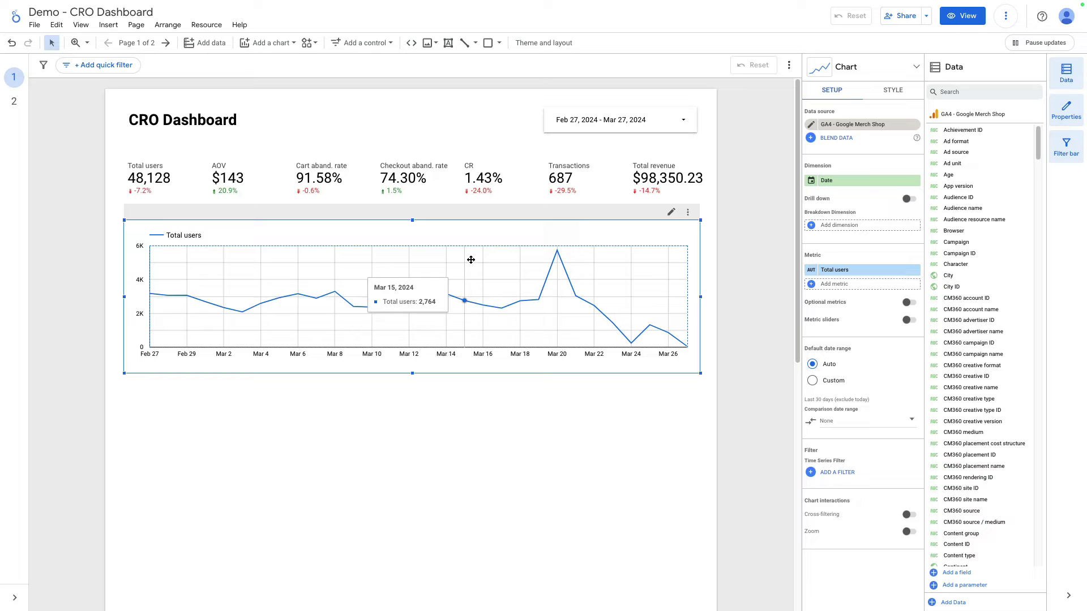
View the CR scorecard's formula definition, then close the field editor
click(473, 173)
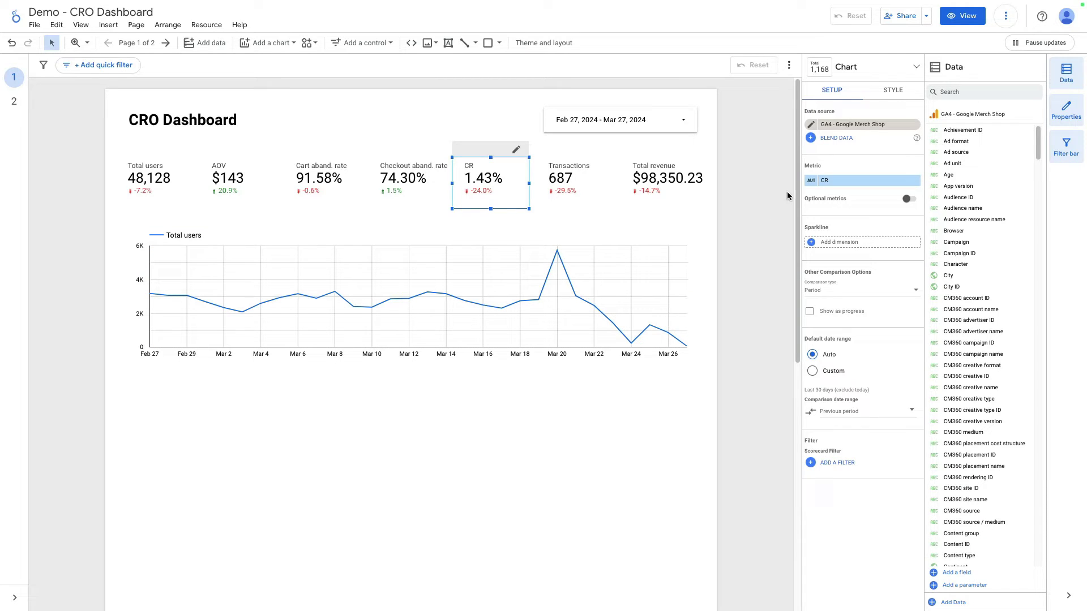
click(811, 180)
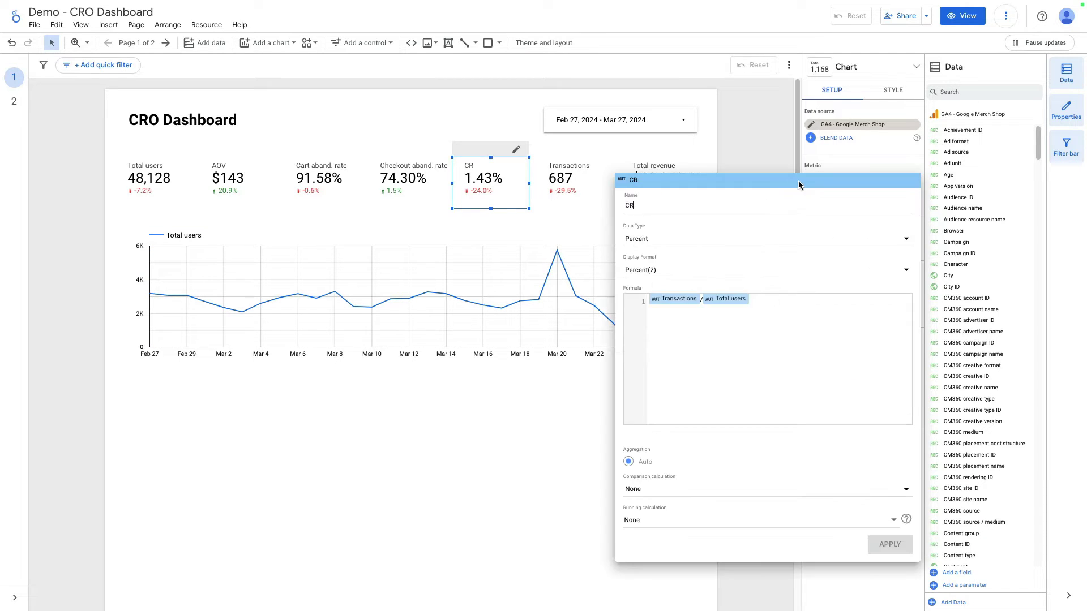
click(697, 297)
click(464, 406)
click(475, 270)
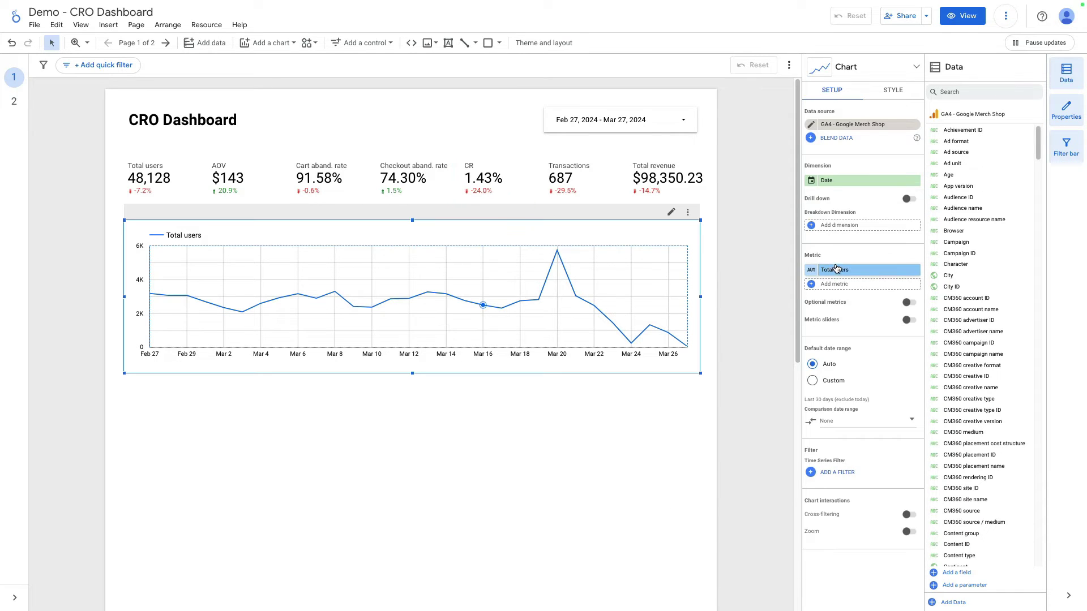
Replace the chart's metric with a new CR field, Transactions / Total users, formatted as Percent (2 decimals)
click(835, 270)
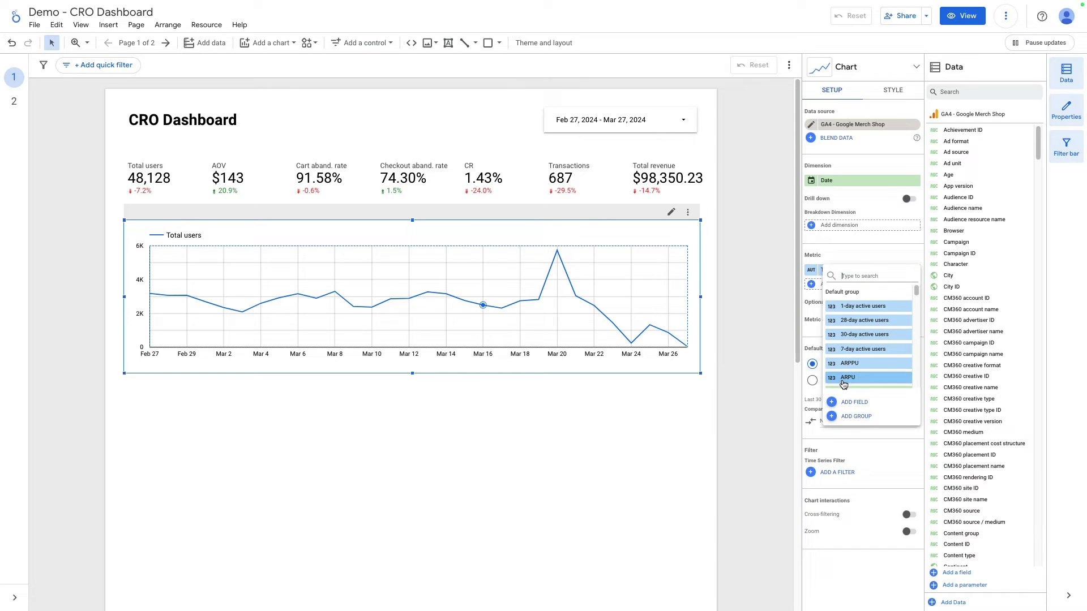
click(854, 404)
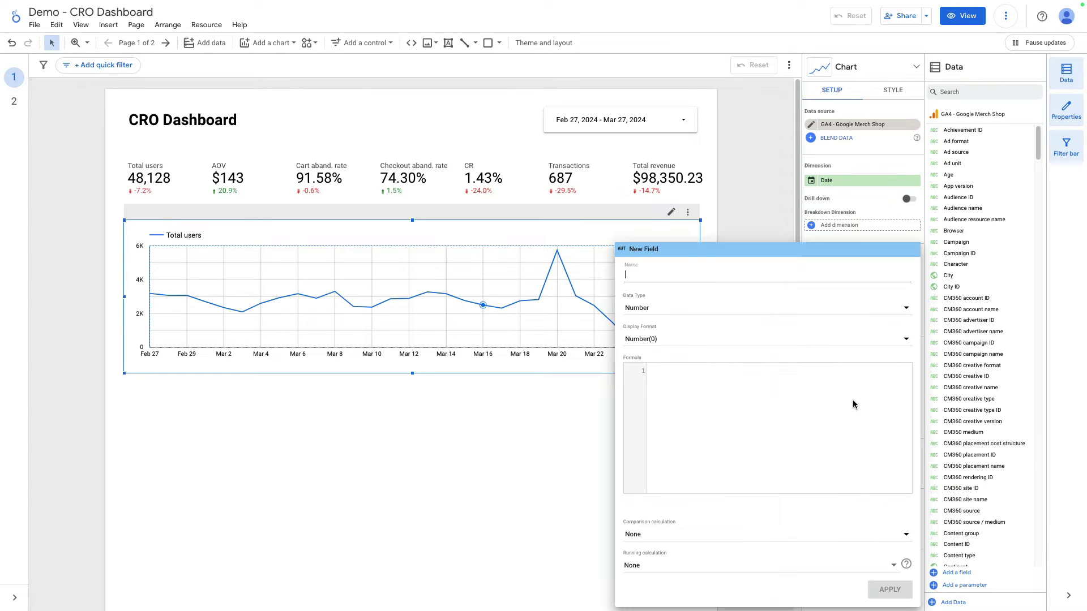
click(730, 377)
text(Transactions / Total users)
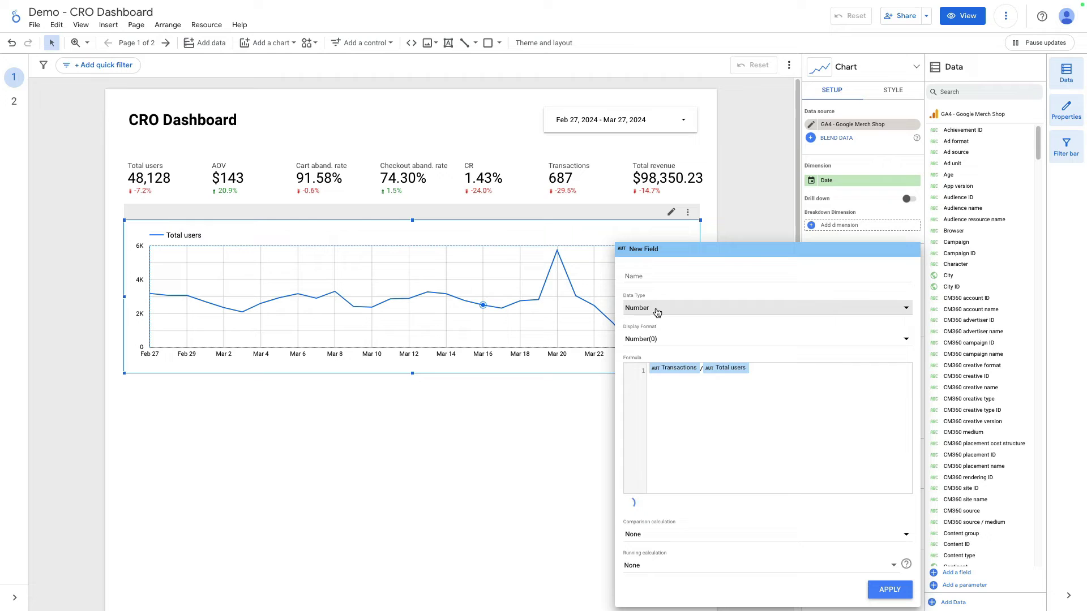
click(648, 280)
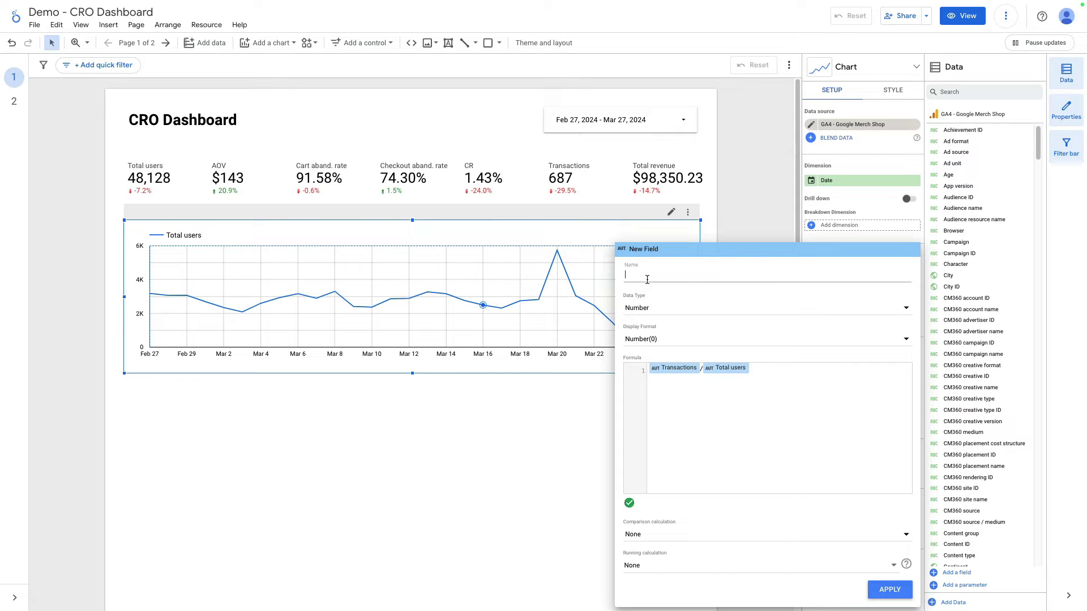
text(CR)
click(711, 315)
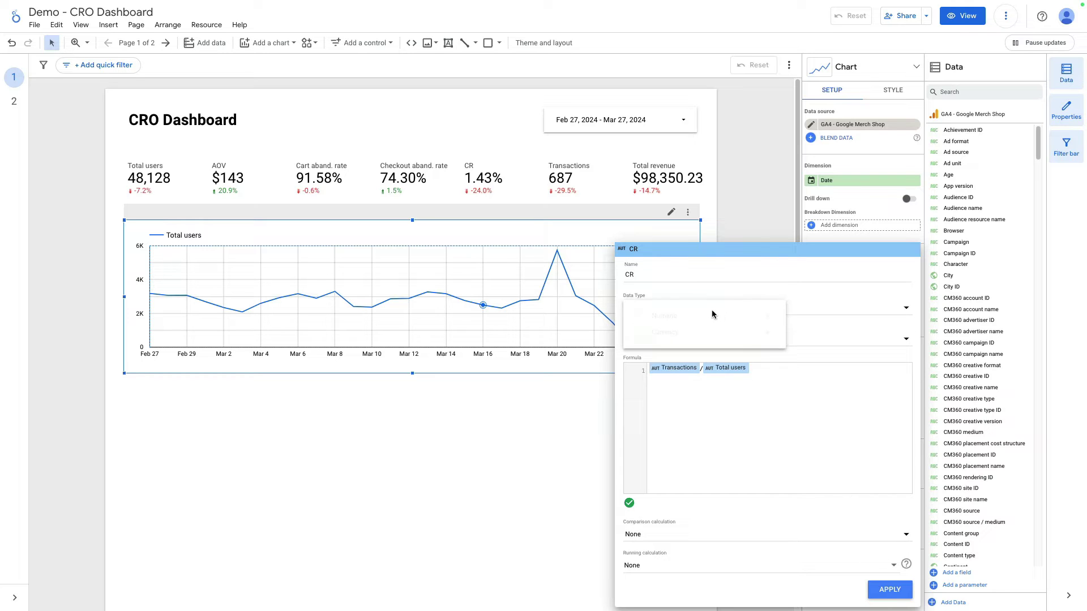
mouse_move(707, 317)
click(838, 334)
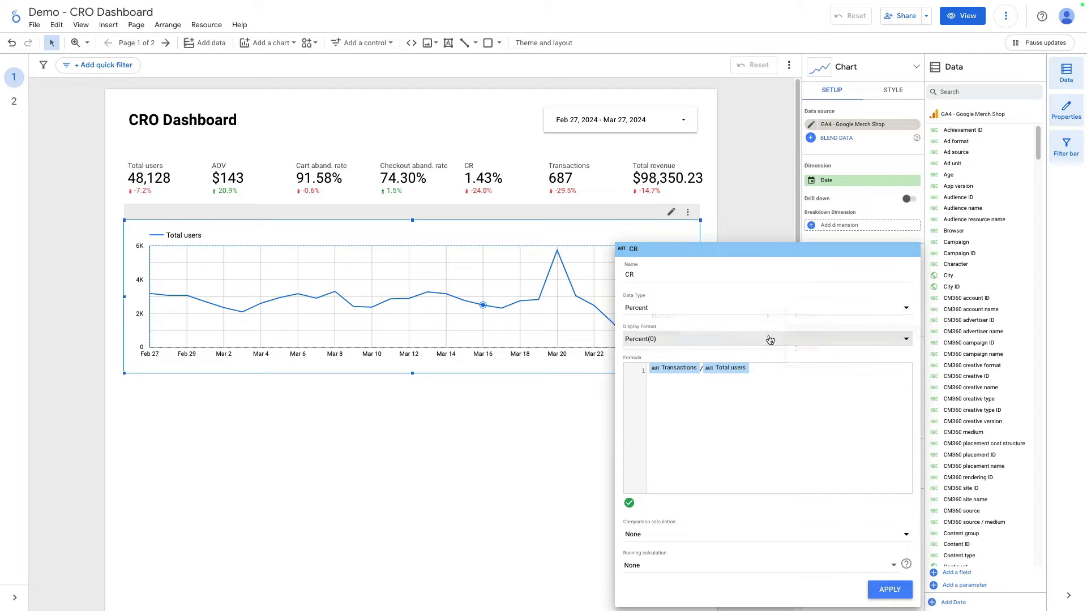
click(742, 339)
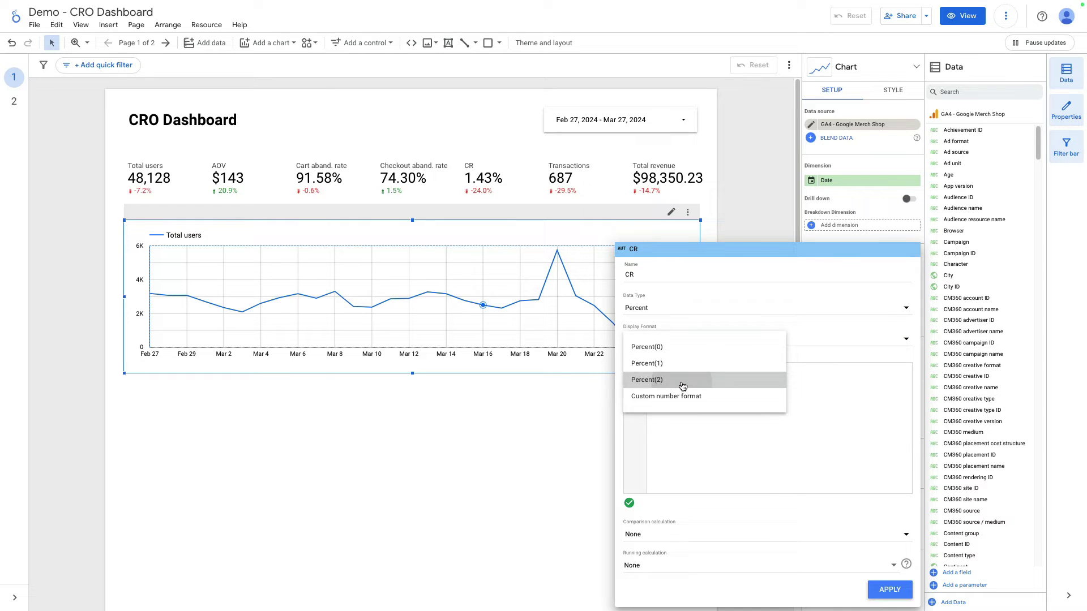
click(682, 379)
click(890, 589)
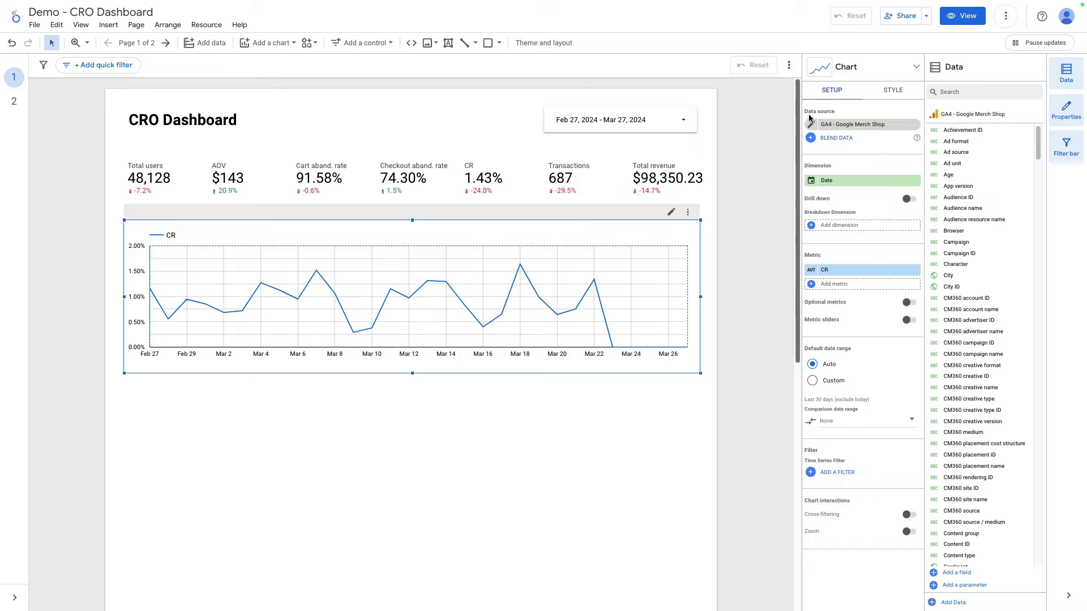
In the chart's style settings, add a metric reference line showing the Average of CR
click(894, 90)
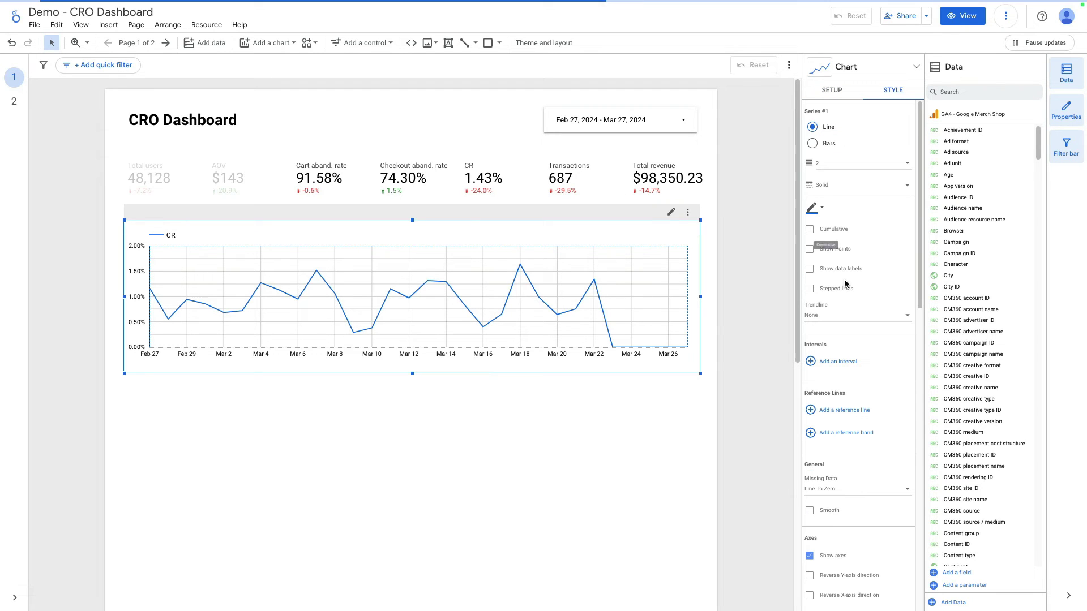
scroll(845, 296, down, 1)
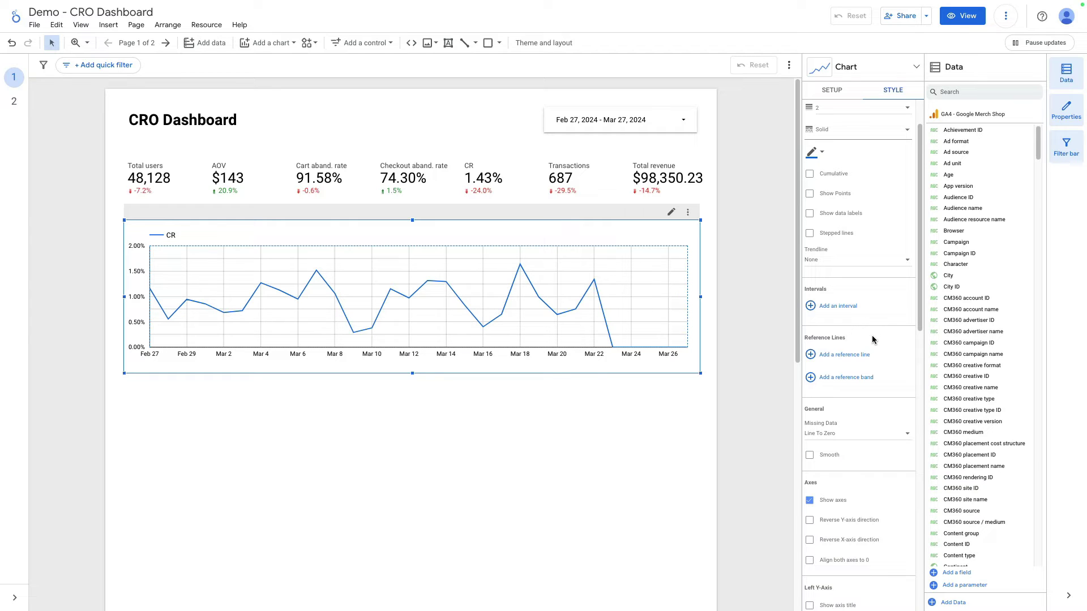
click(853, 358)
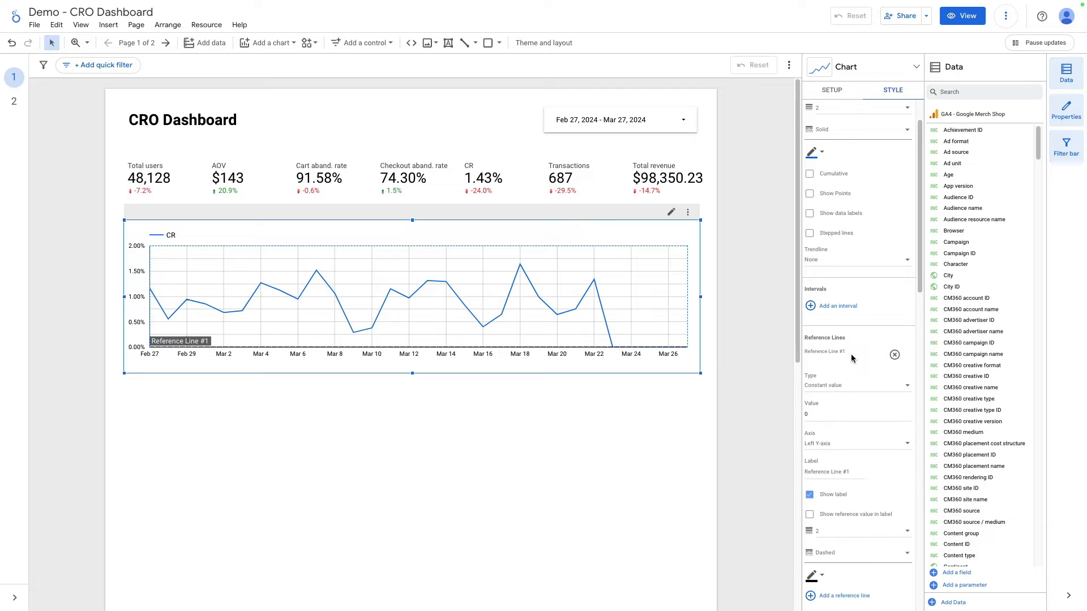
click(836, 387)
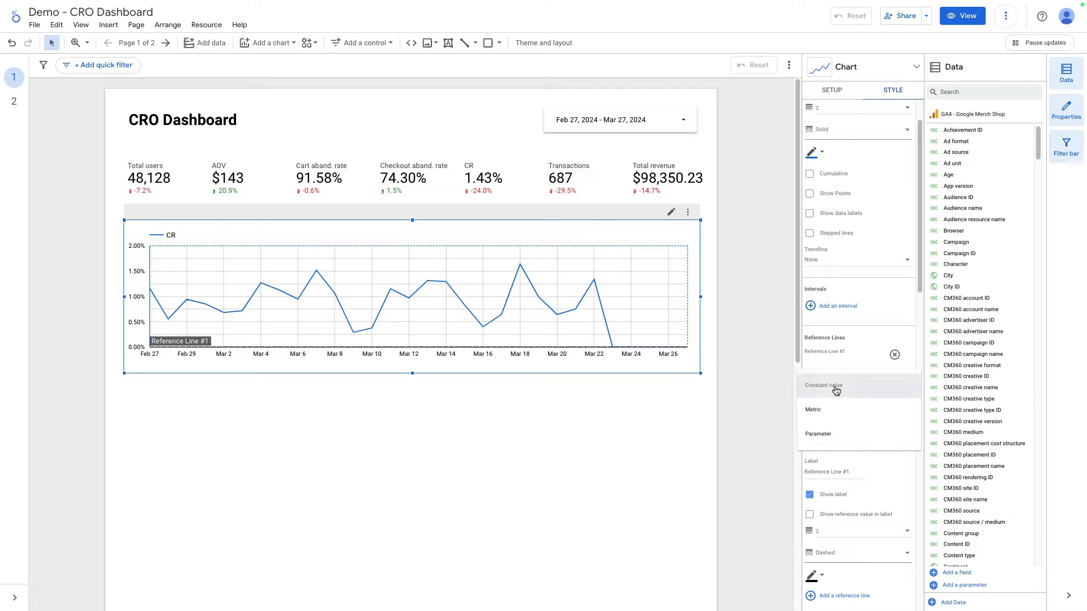
click(833, 415)
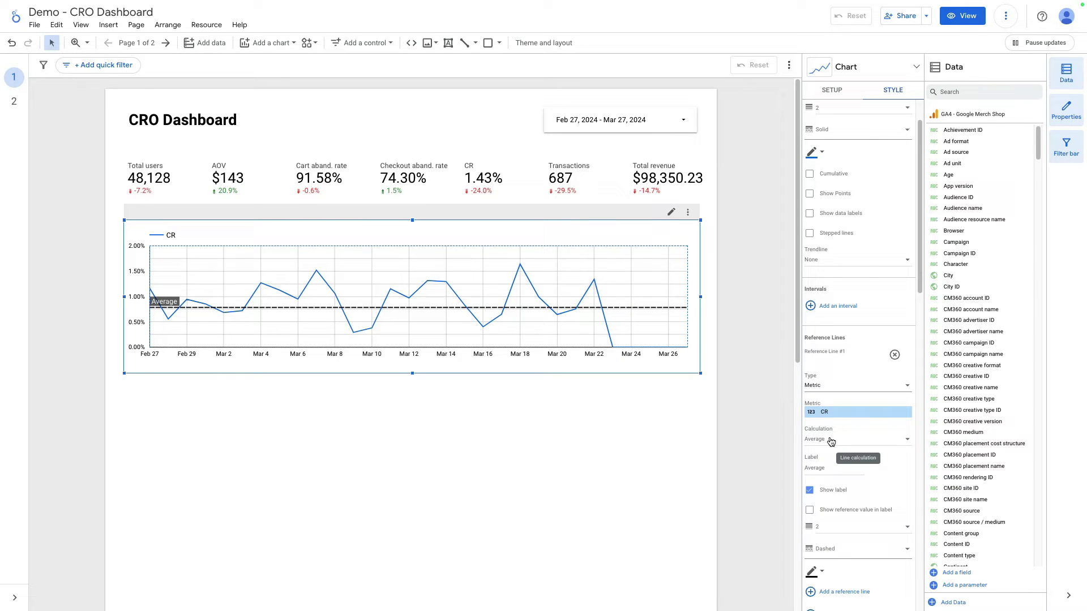
click(831, 440)
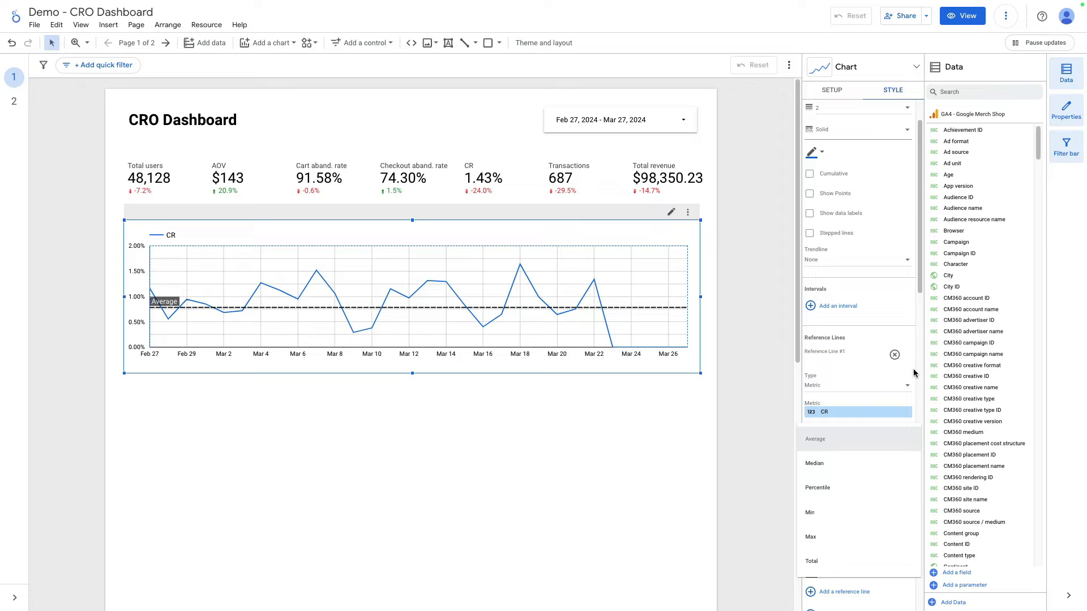
click(827, 440)
scroll(868, 439, down, 1)
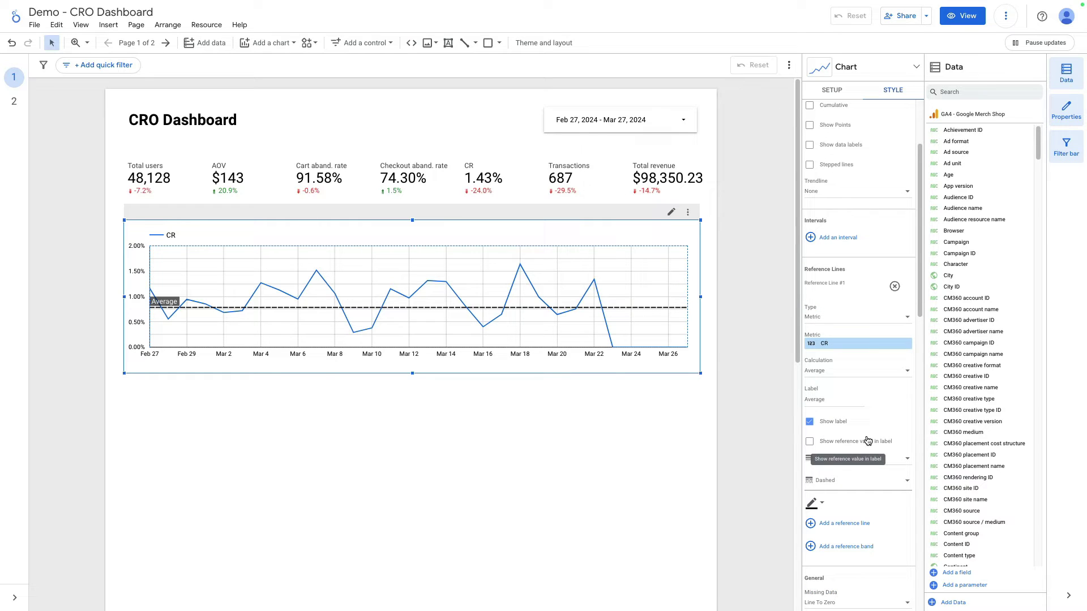
scroll(867, 430, down, 1)
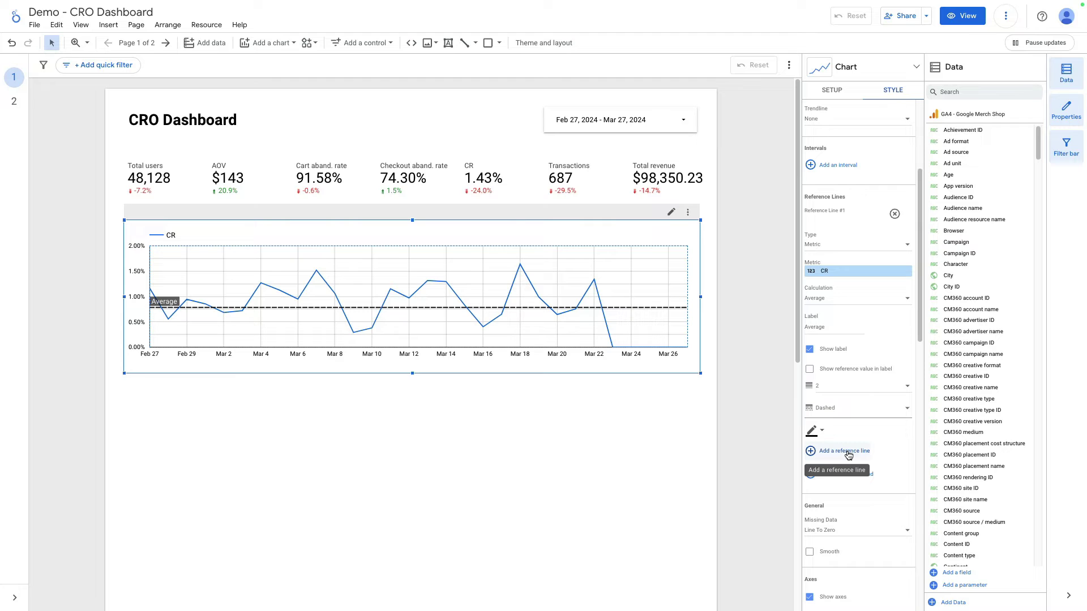
Add a second reference line and place it on the X-axis (date axis)
click(847, 452)
scroll(847, 450, down, 1)
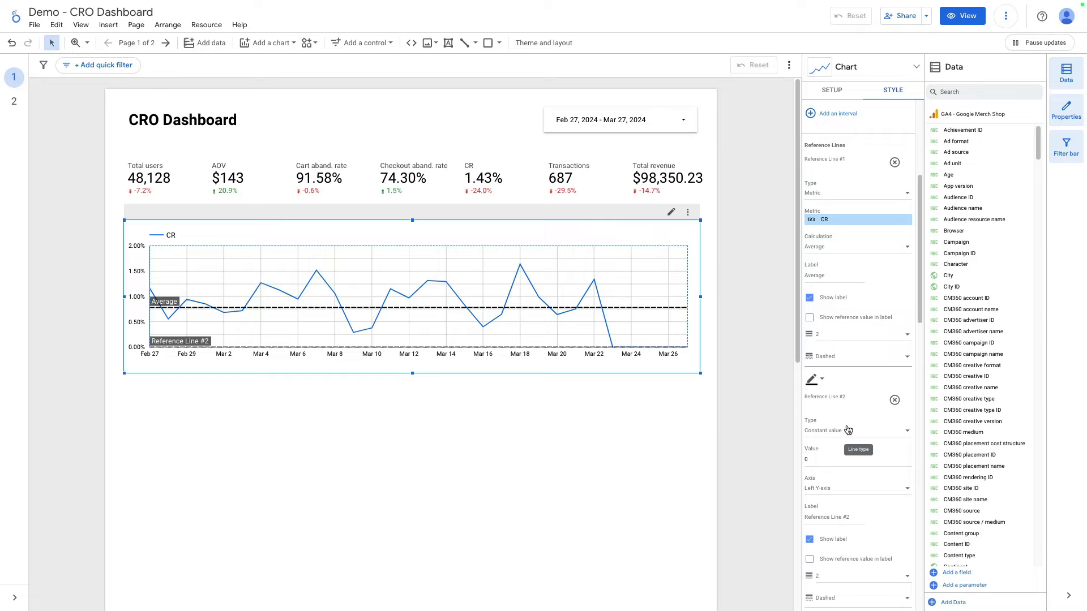
scroll(840, 441, down, 2)
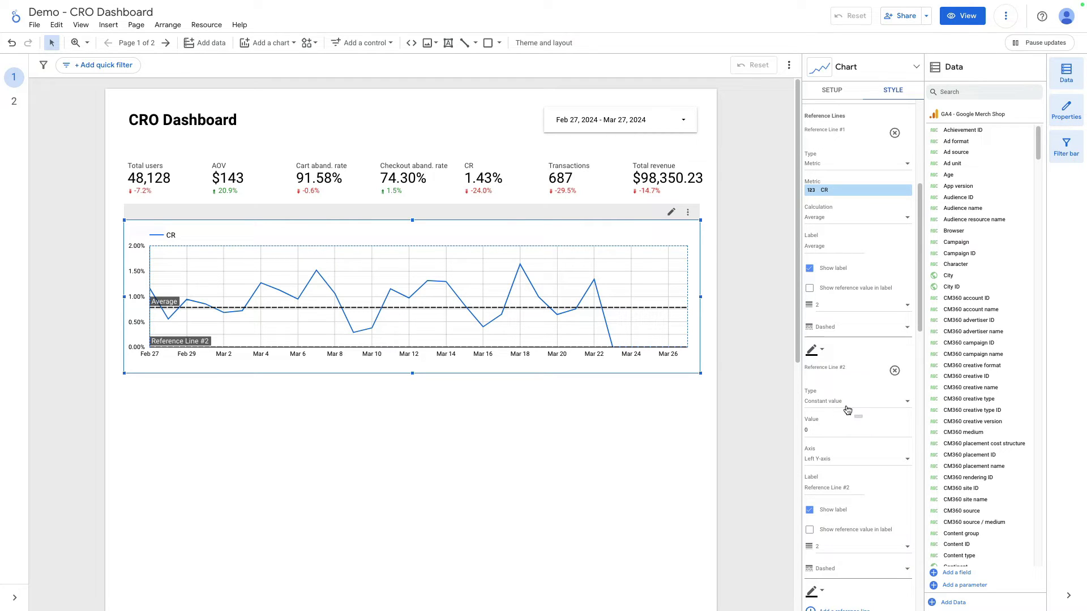
scroll(832, 419, down, 1)
scroll(838, 436, down, 3)
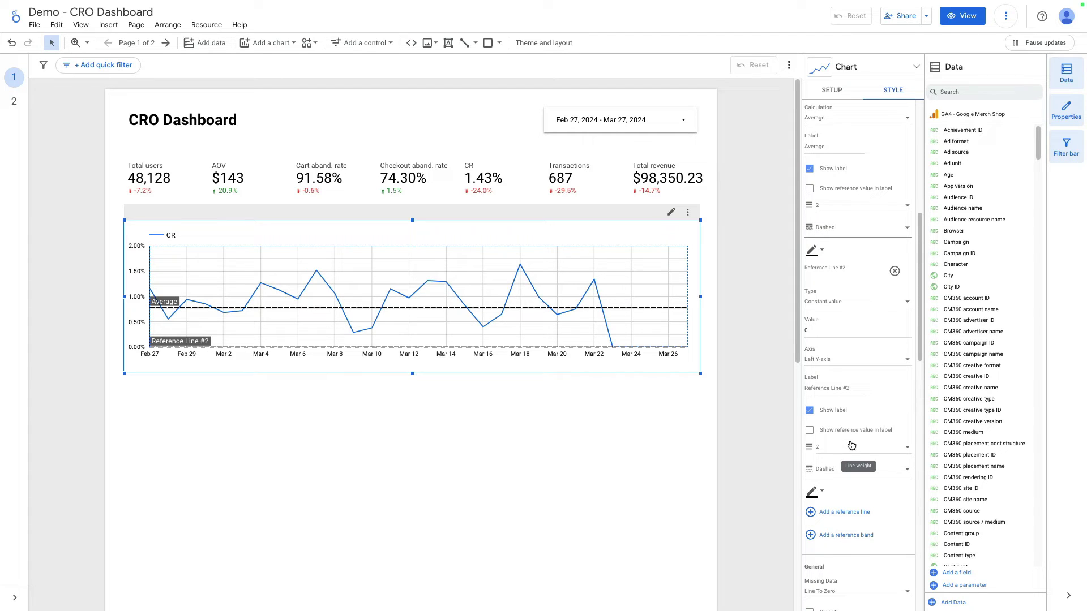
click(839, 360)
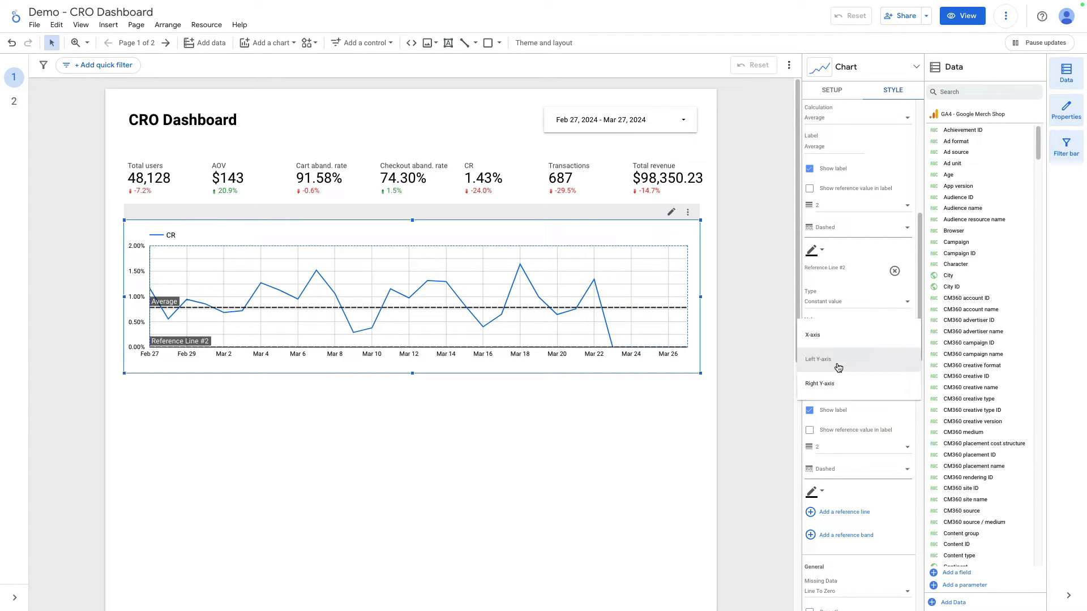
click(818, 336)
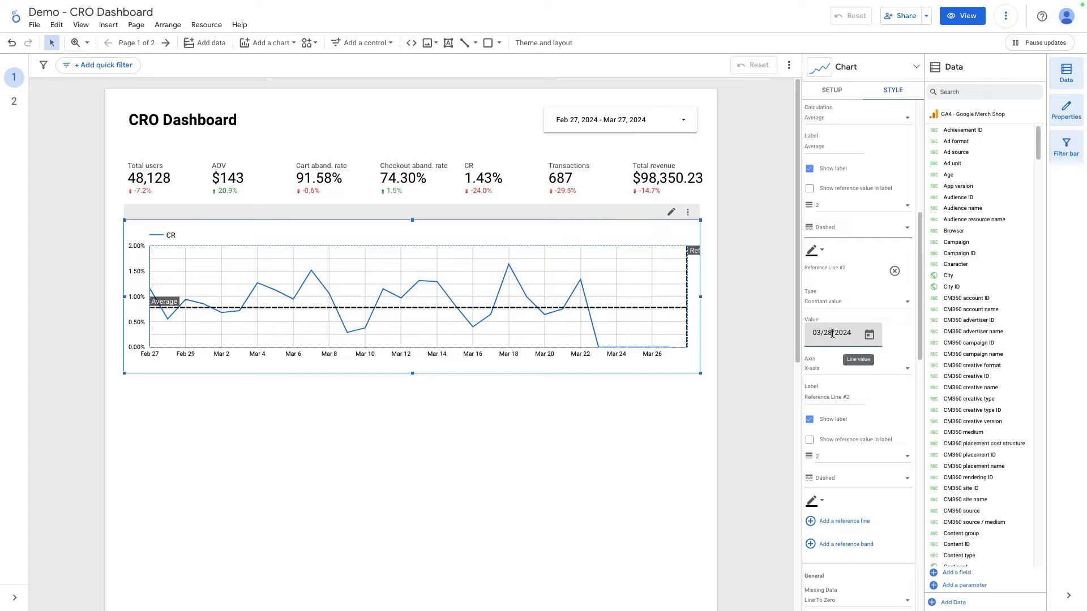
Set the second line's date to 03/04/2024, label it 'Cart A/B test start', and add a third line
key(BackSpace)
key(BackSpace)
text(4)
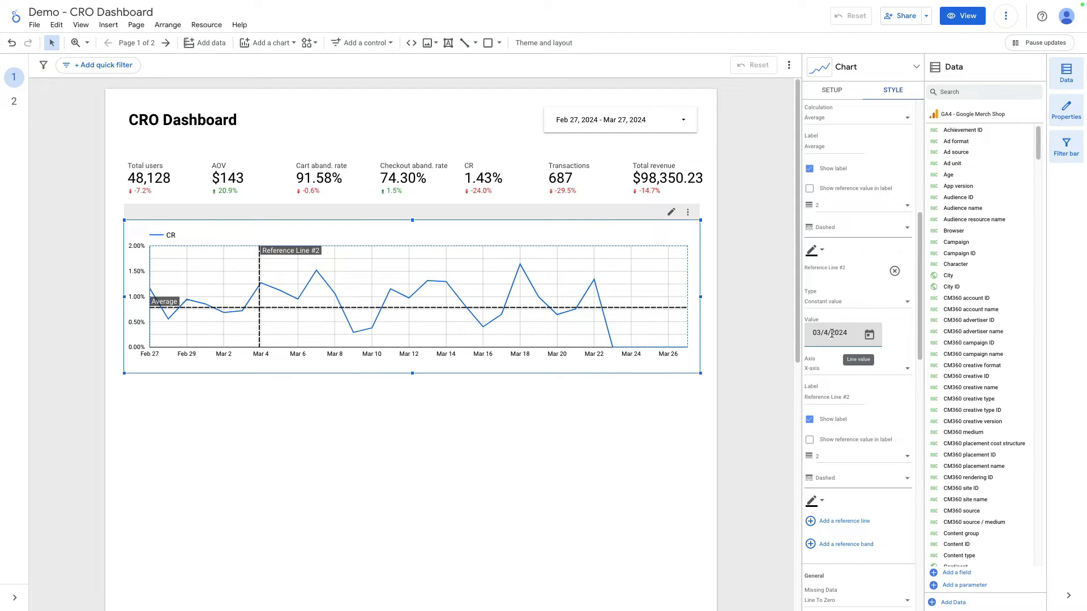
click(834, 399)
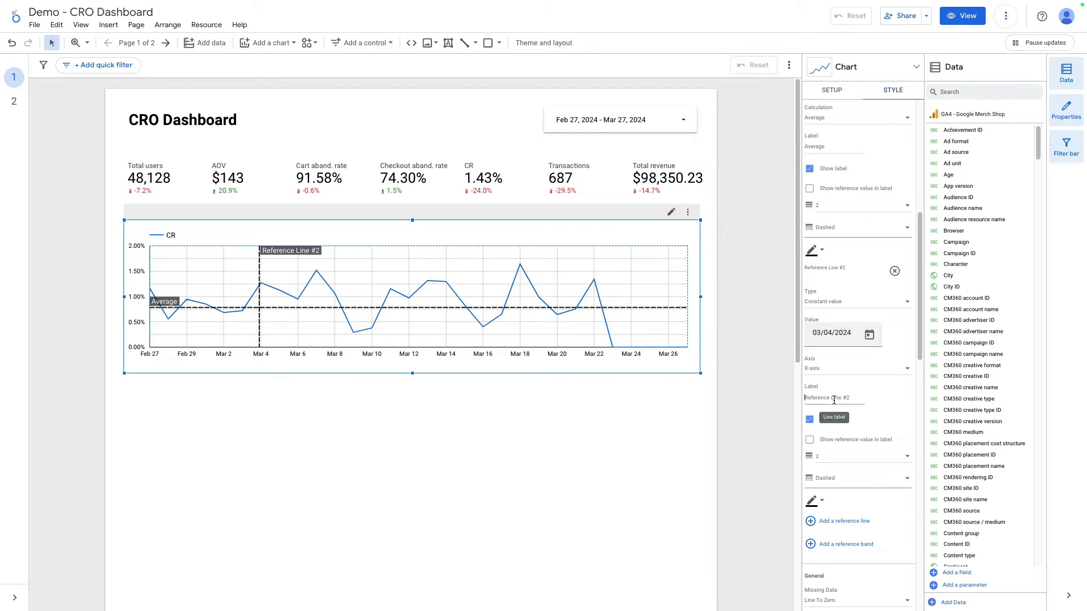
text(A/B)
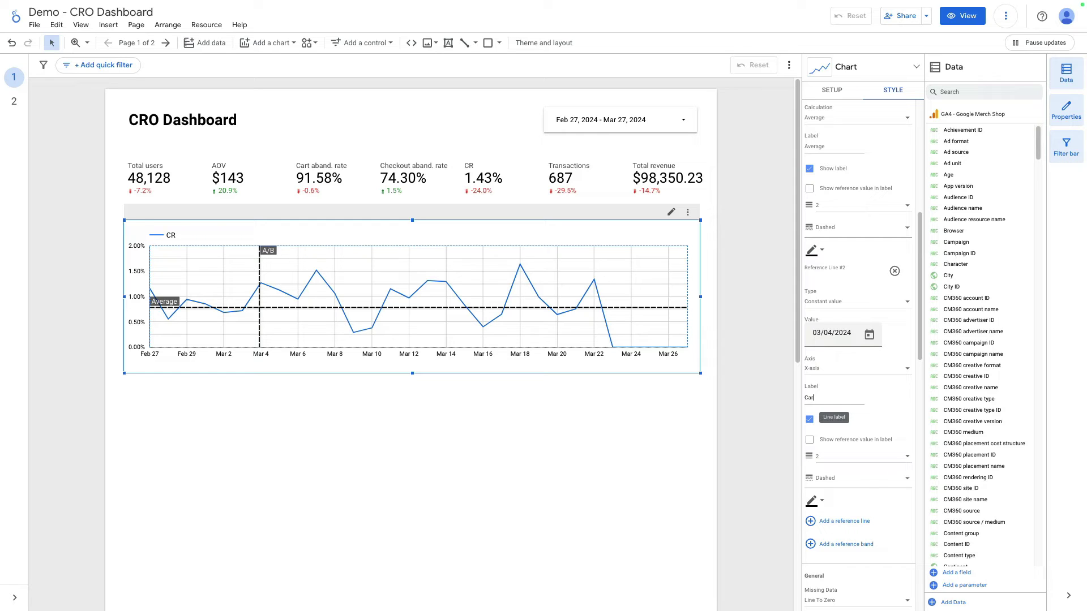
text( test start)
scroll(878, 400, down, 1)
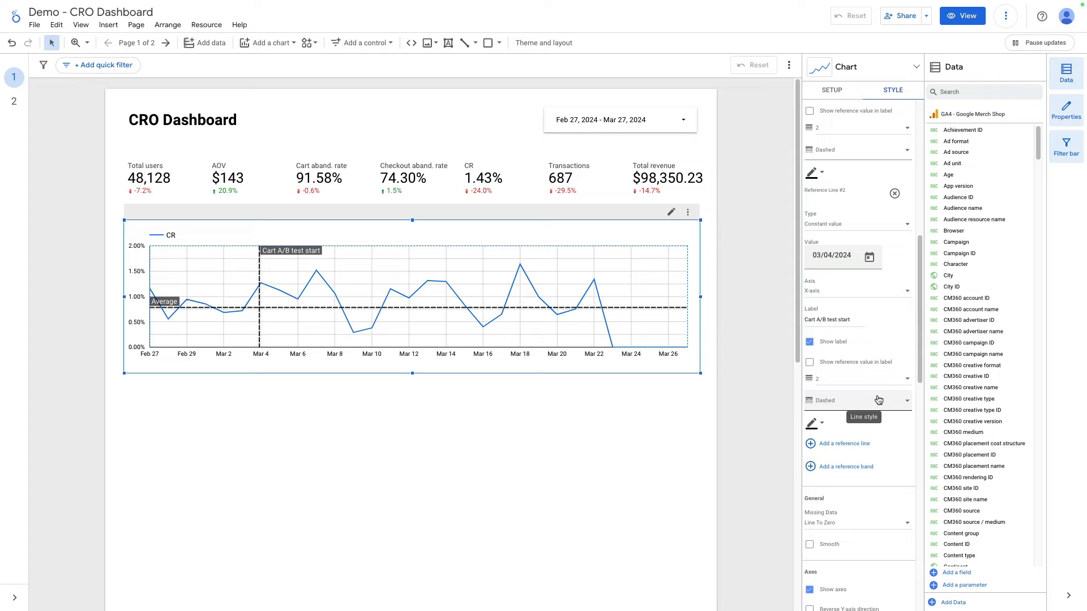
click(857, 446)
Put the third reference line on the X-axis at 03/08/2024, labelled 'Cart A/B test finished'
scroll(857, 447, down, 1)
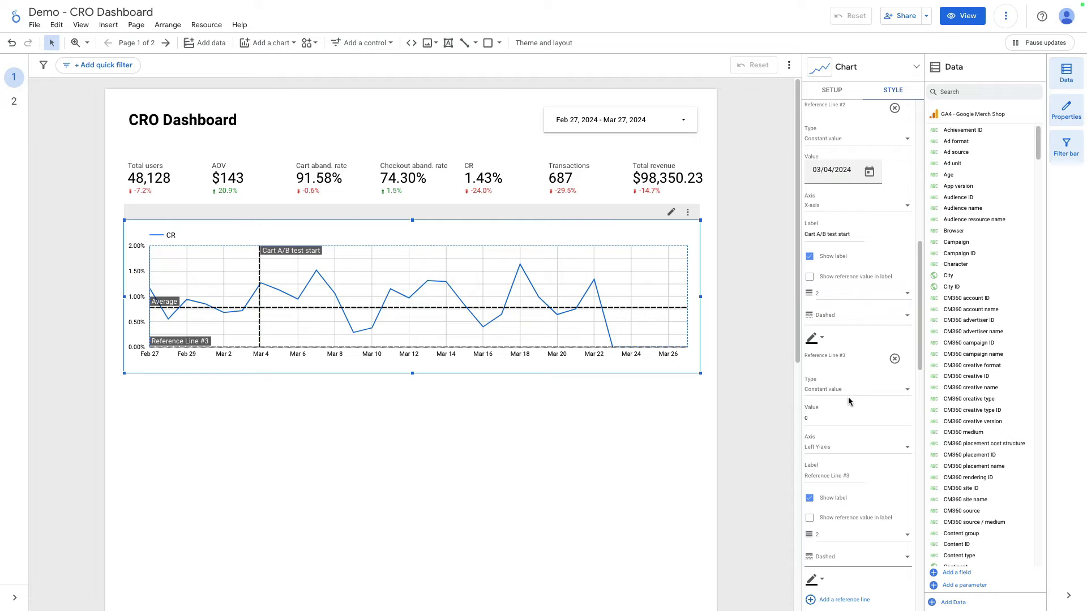
scroll(831, 404, down, 1)
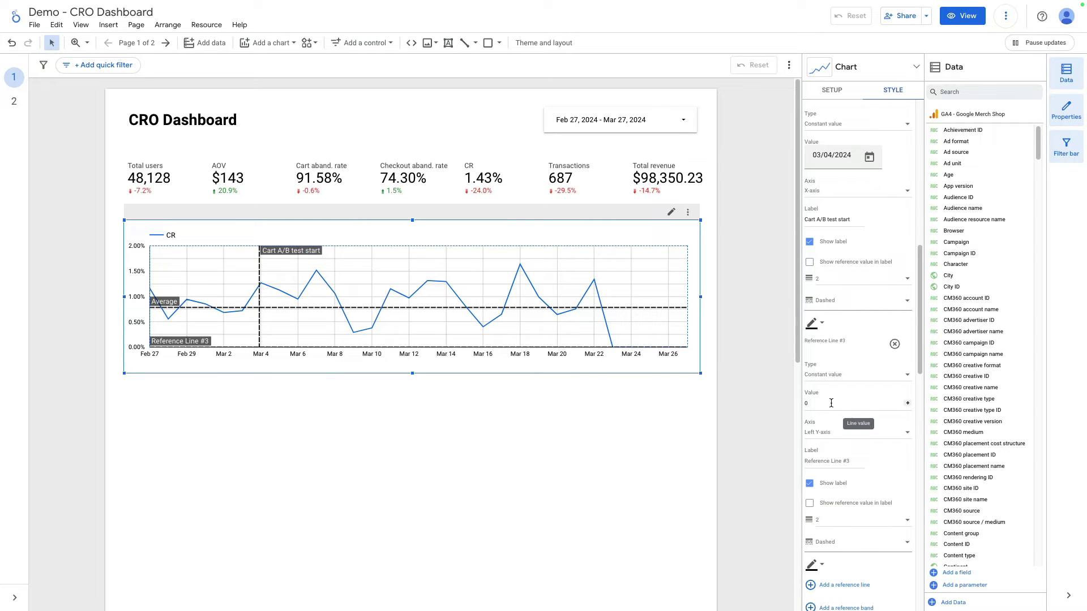
click(828, 432)
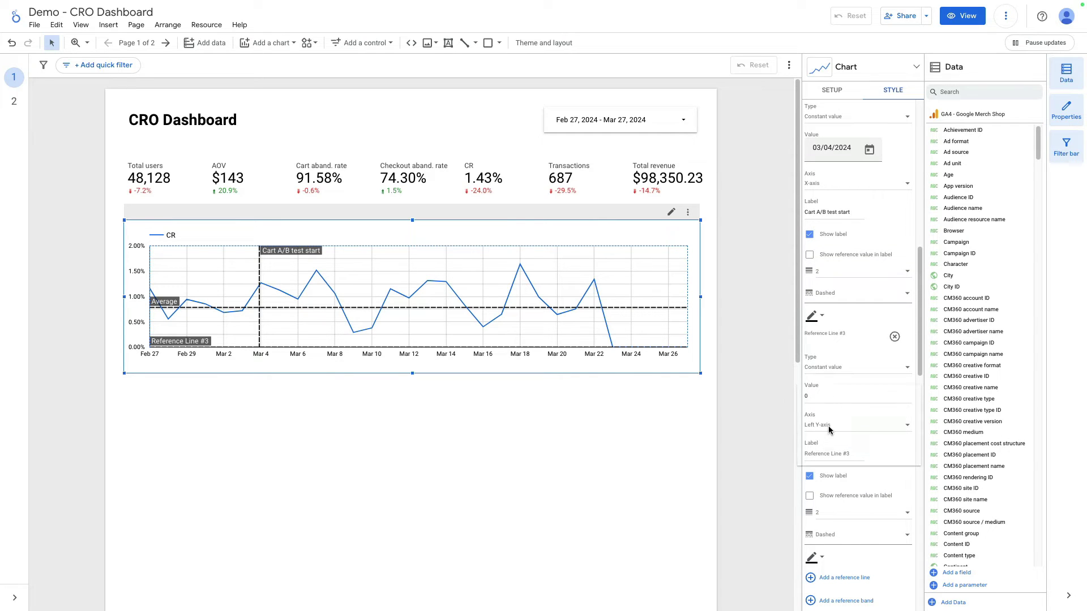
click(834, 409)
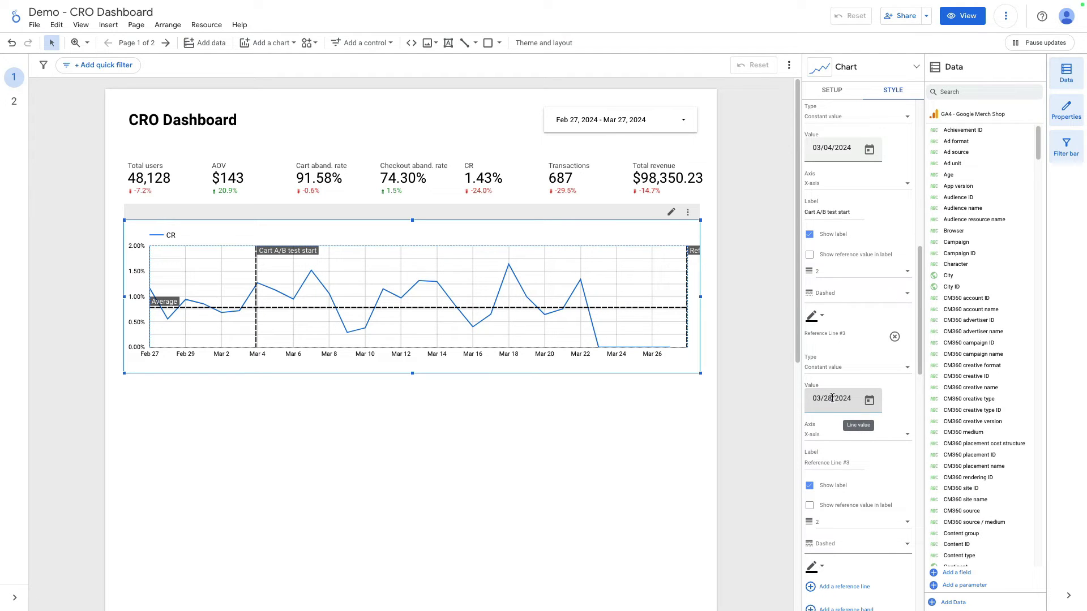
click(832, 398)
key(BackSpace)
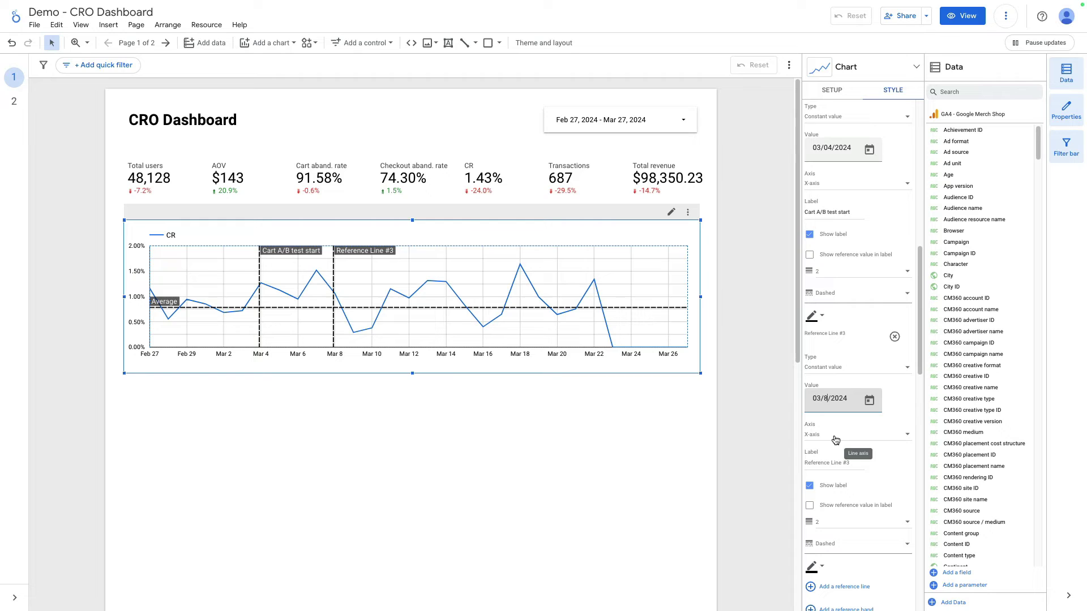
click(827, 462)
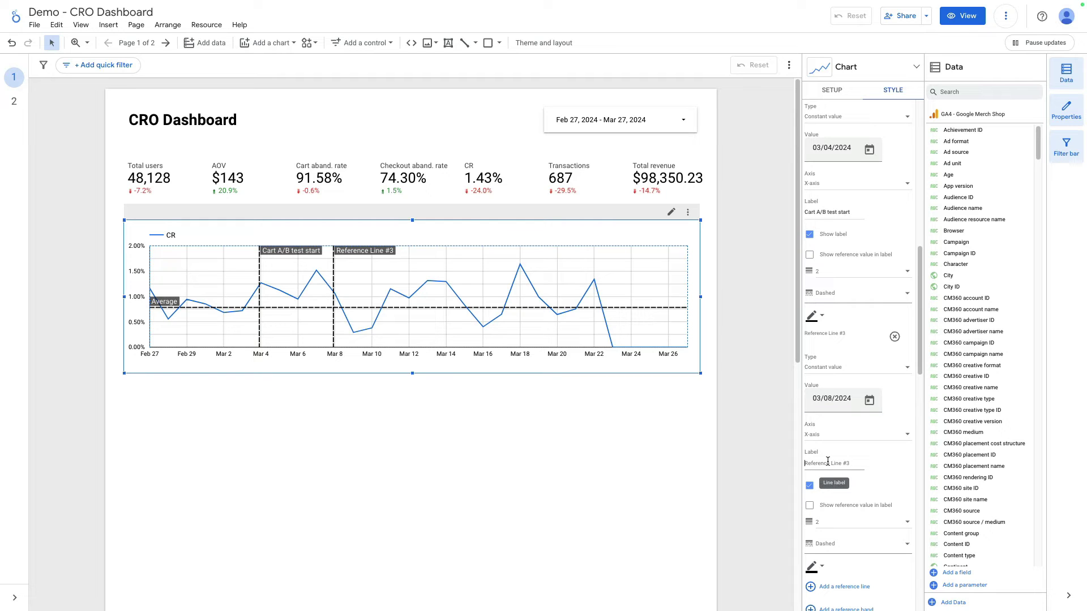
text(Cart A/B test start)
text(finished)
key(Left)
key(Left)
key(Left)
key(Left)
text(ni)
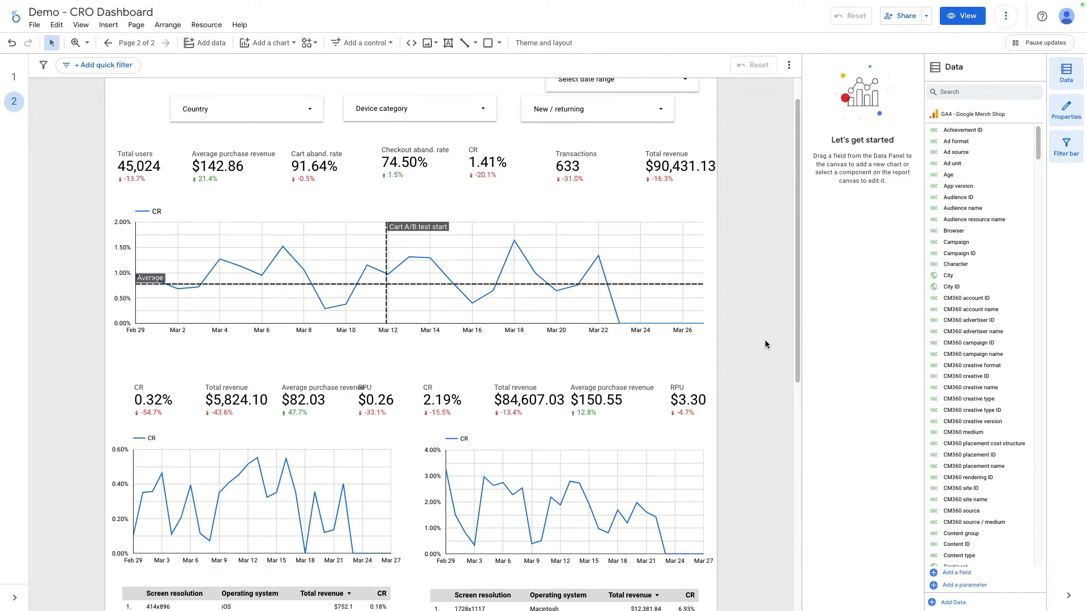
scroll(766, 344, down, 1)
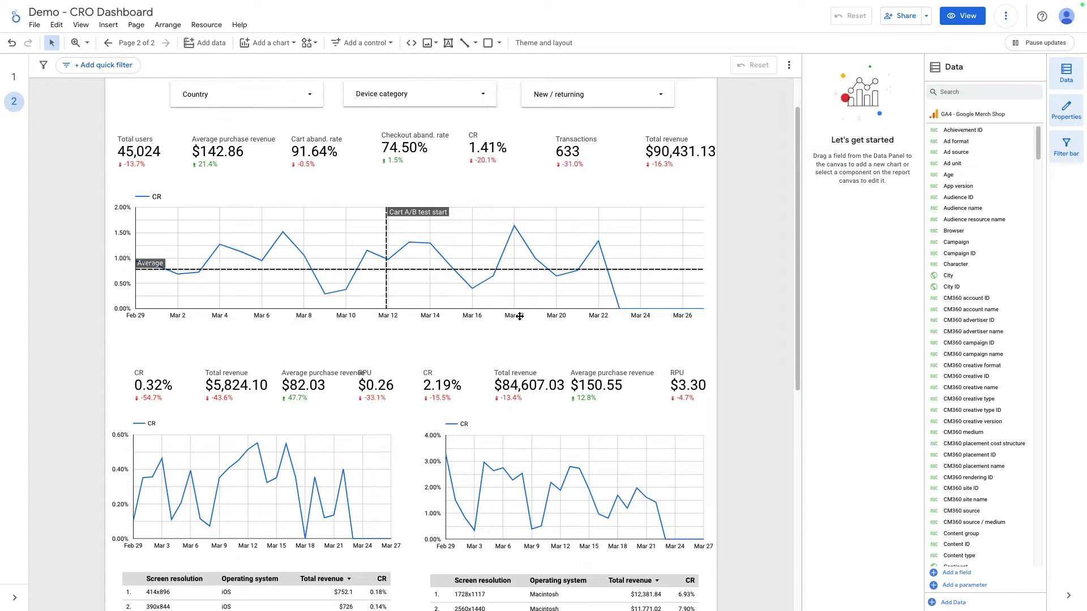
Scroll down the page 2 canvas to bring the CR scorecards into view
scroll(362, 312, down, 1)
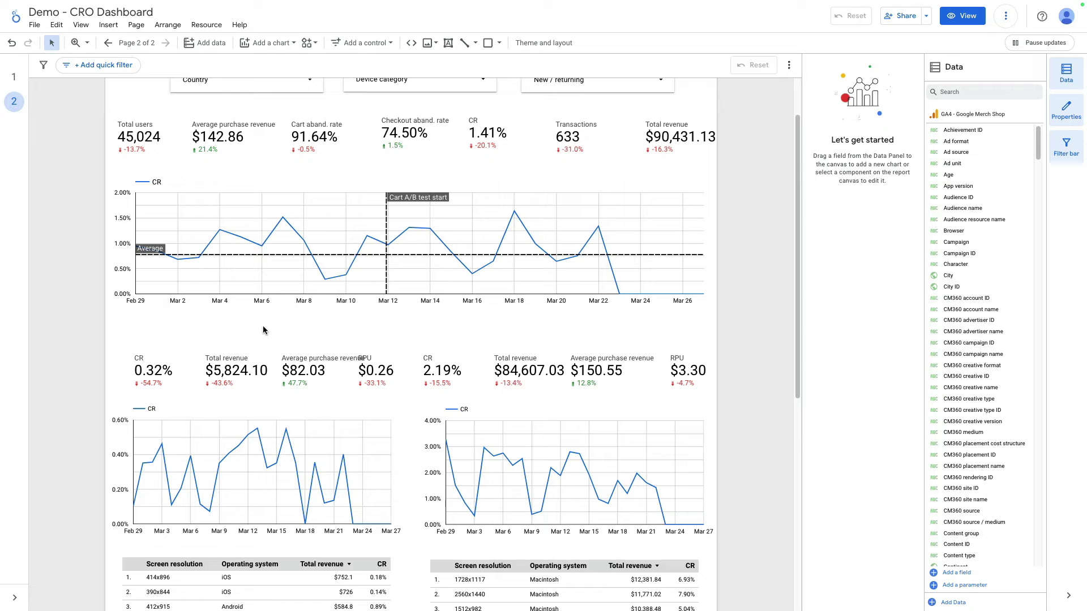
scroll(175, 350, down, 1)
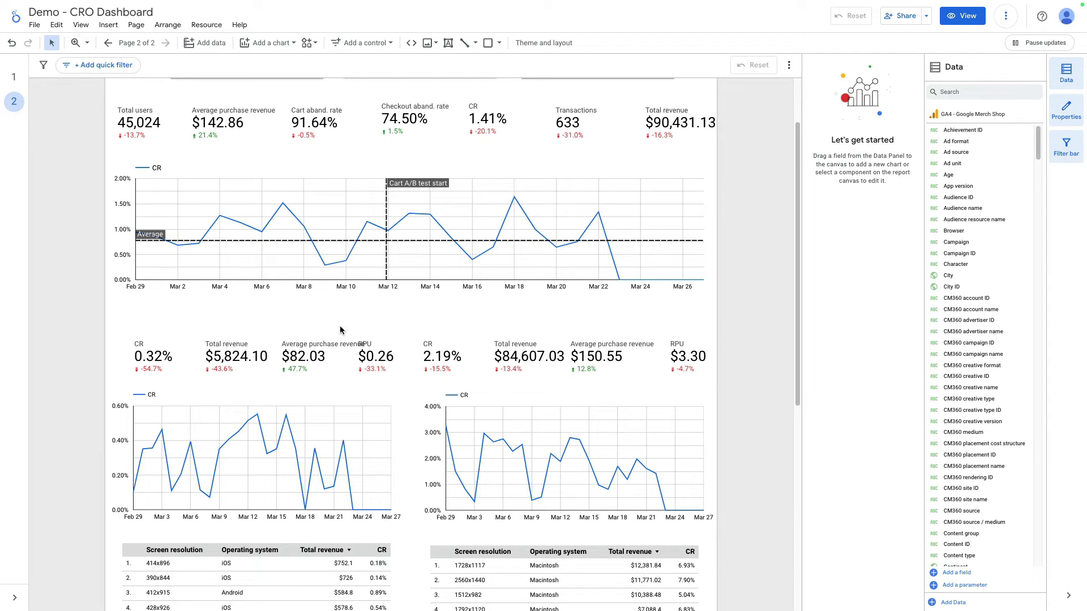
Nudge the CR 0.32% scorecard and the mobile revenue and RPU scorecards about 20 px left
drag(146, 355, 134, 355)
click(226, 356)
drag(226, 355, 216, 355)
Review the mobile CR scorecard's Device category = Mobile filter, closing it unchanged
click(368, 357)
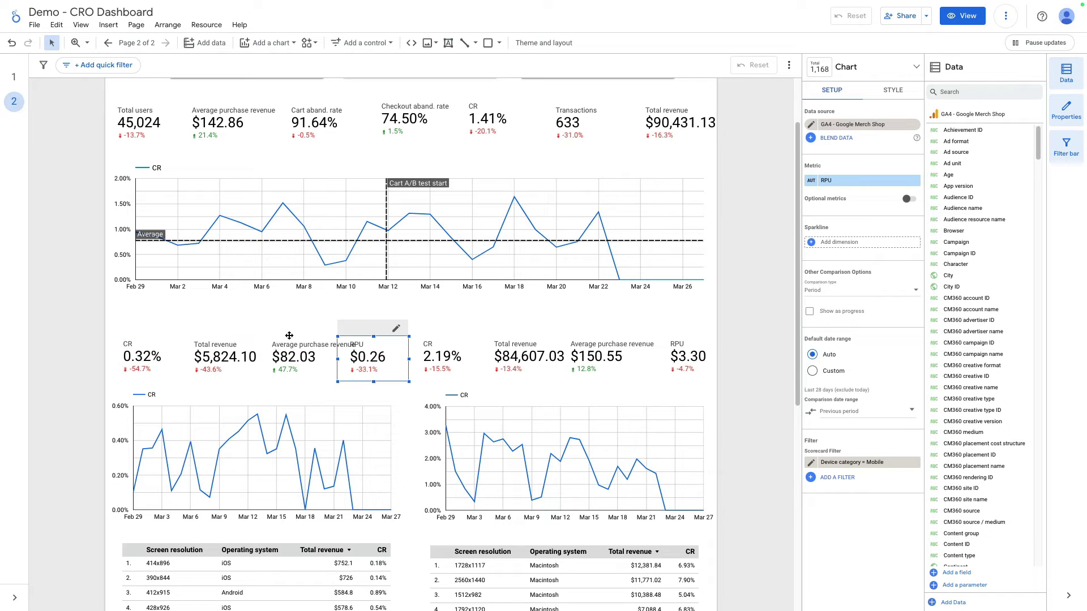
click(145, 351)
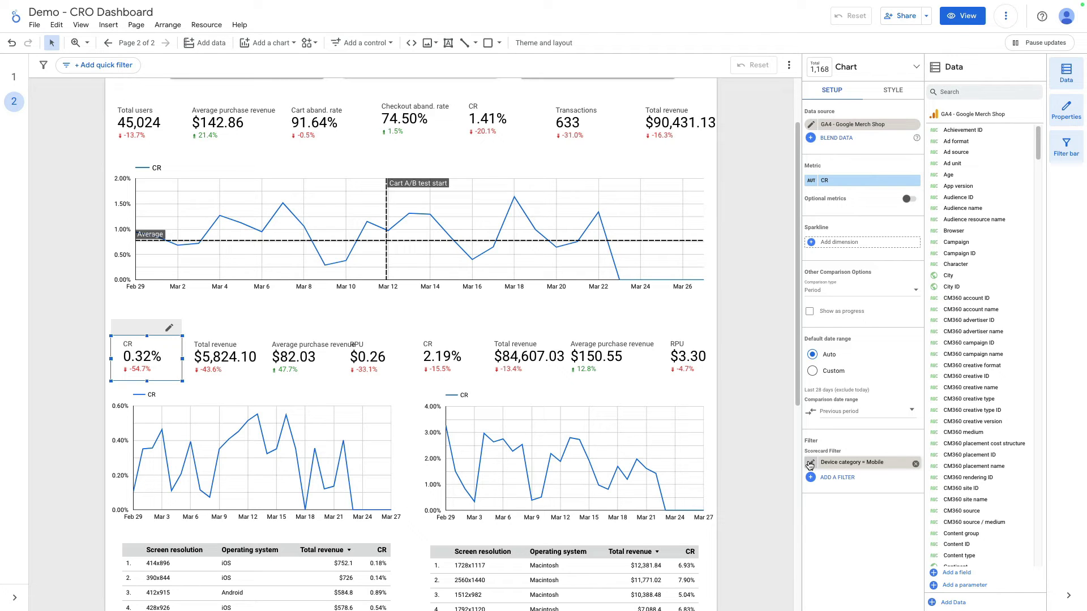
click(809, 465)
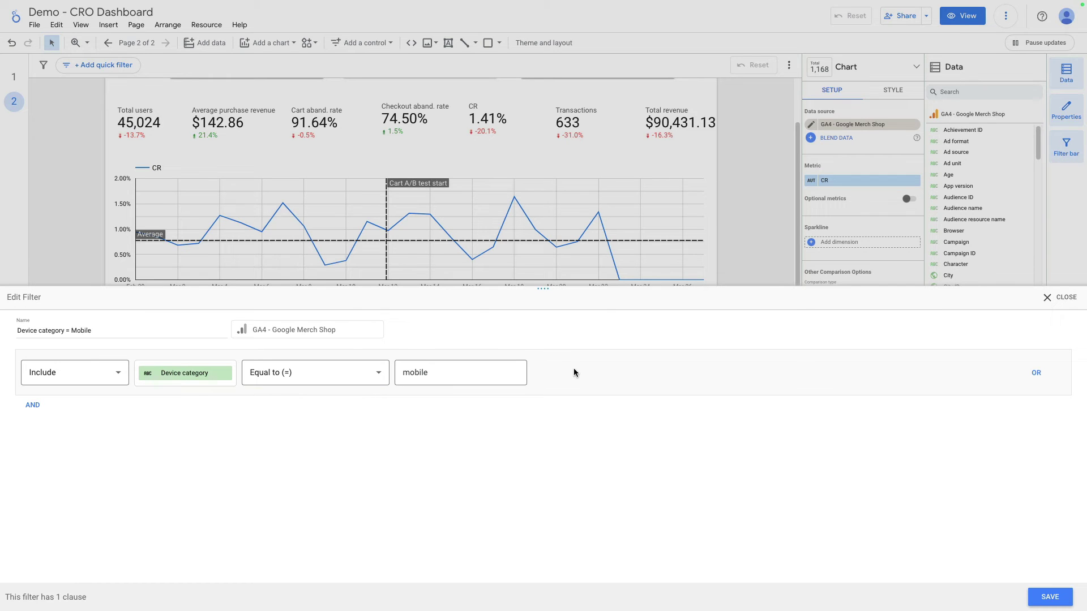
click(1047, 297)
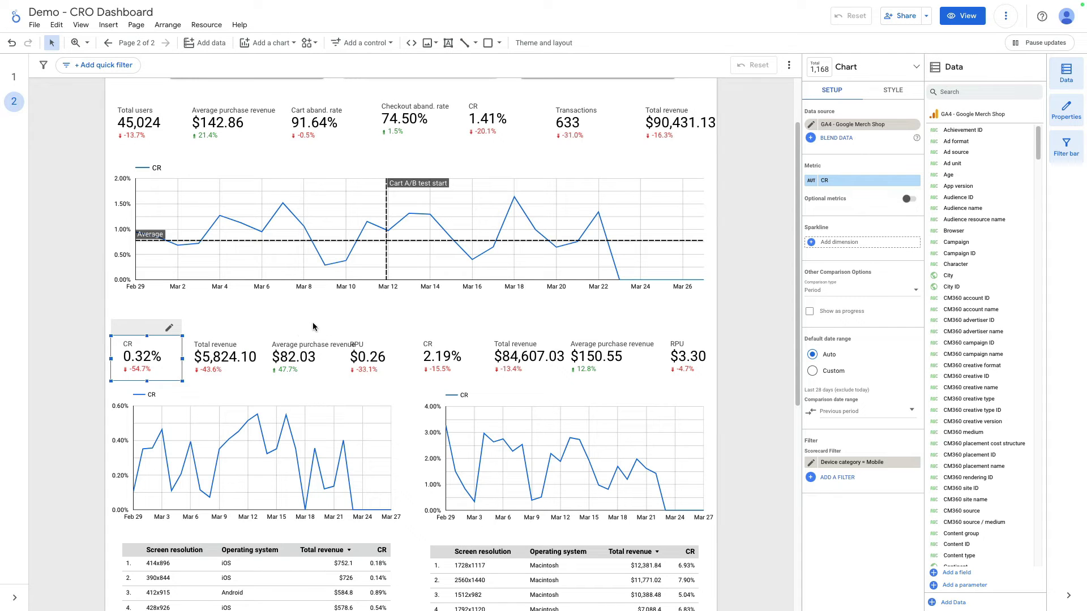
click(372, 360)
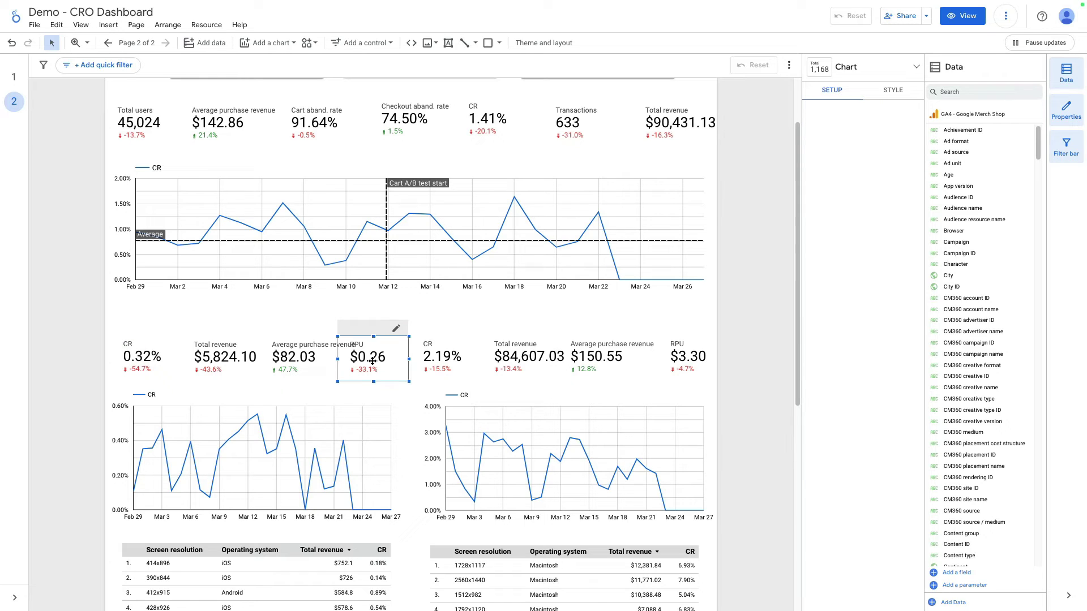
click(336, 428)
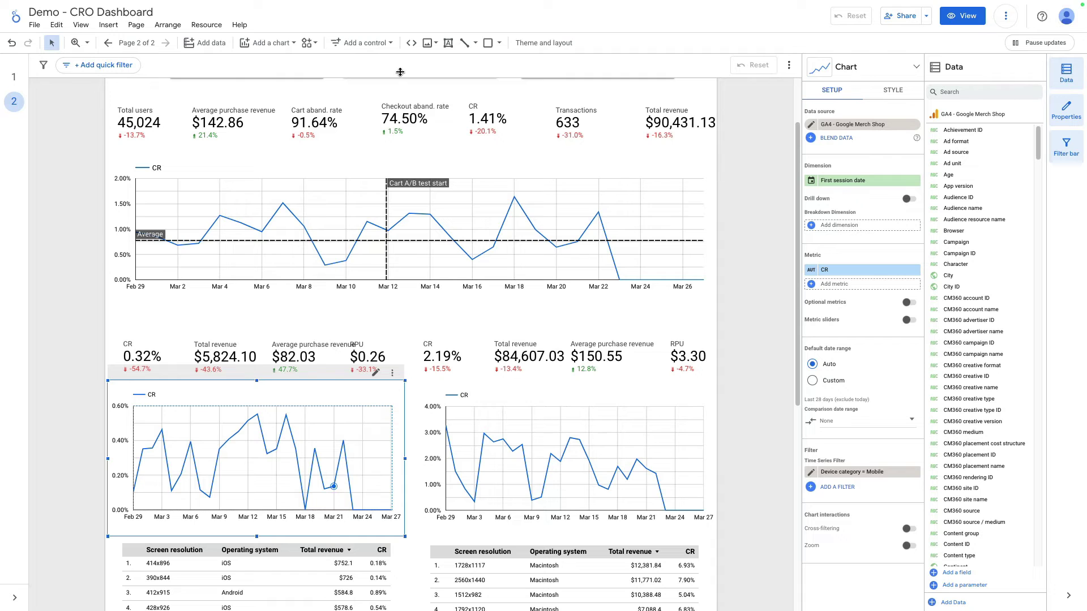
Add a bold 20px 'Mobile CR' text heading above the mobile scorecards
click(449, 43)
drag(182, 317, 387, 343)
text(M)
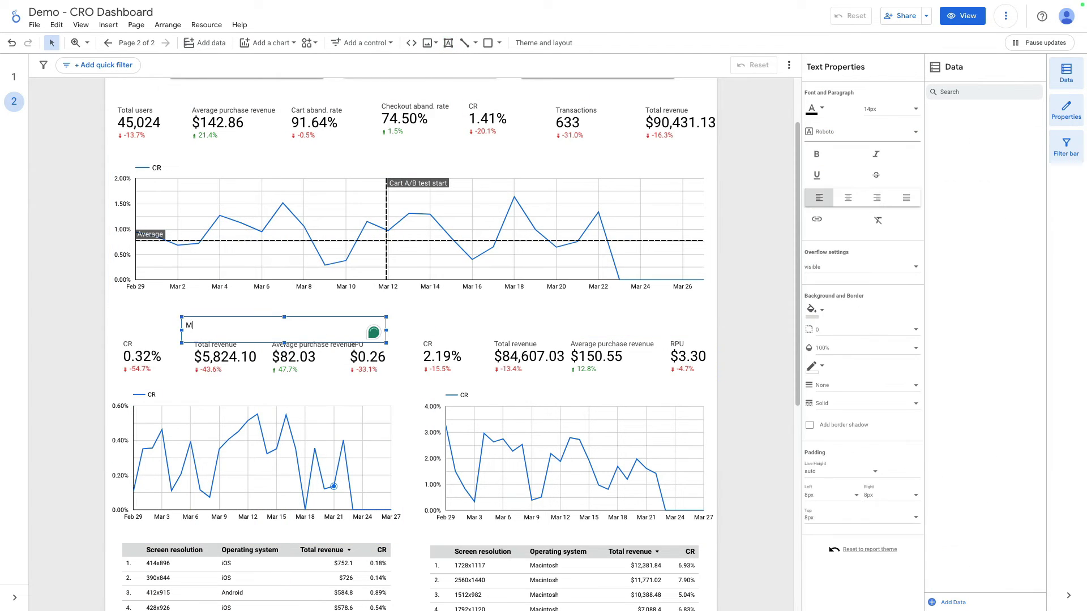
text(obile CR)
key(ctrl+a)
key(ctrl+b)
click(891, 109)
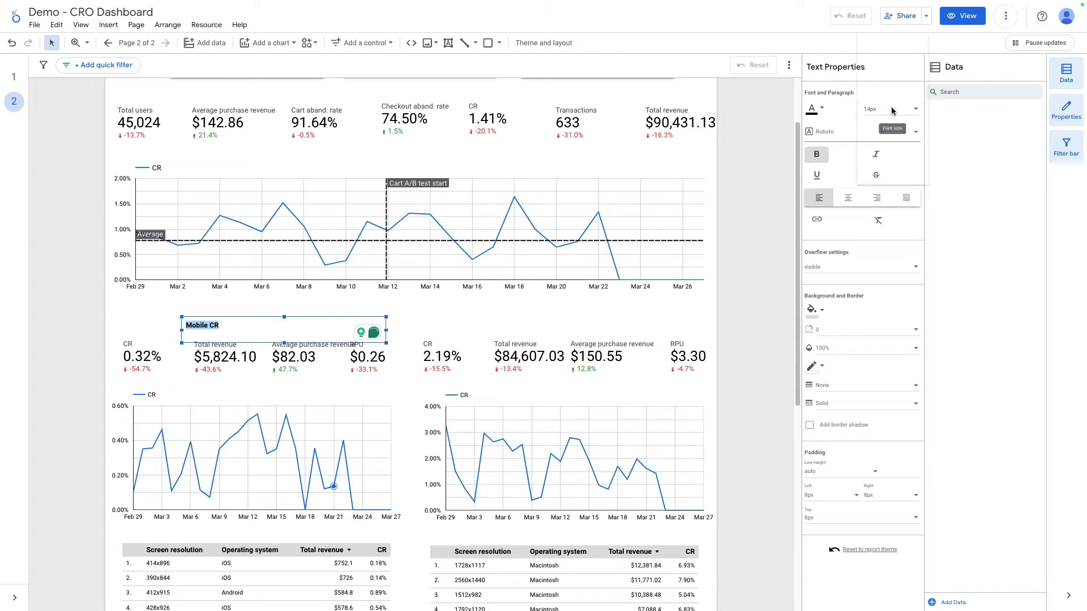
click(874, 182)
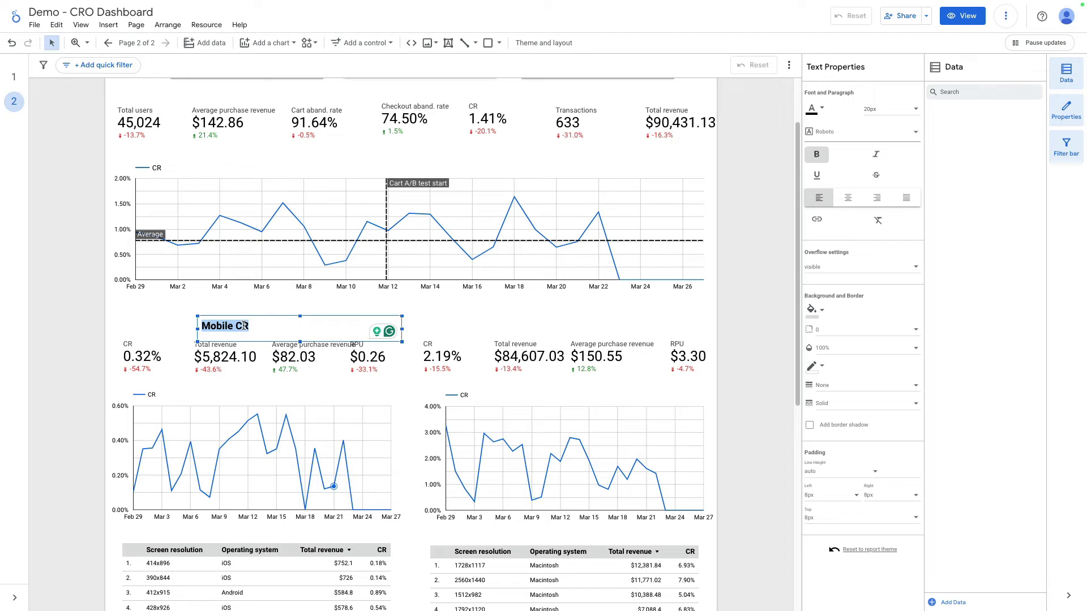
Duplicate the heading over the right-hand scorecards and change it to 'Desktop + Tablet CR'
key(ctrl+d)
drag(297, 326, 632, 314)
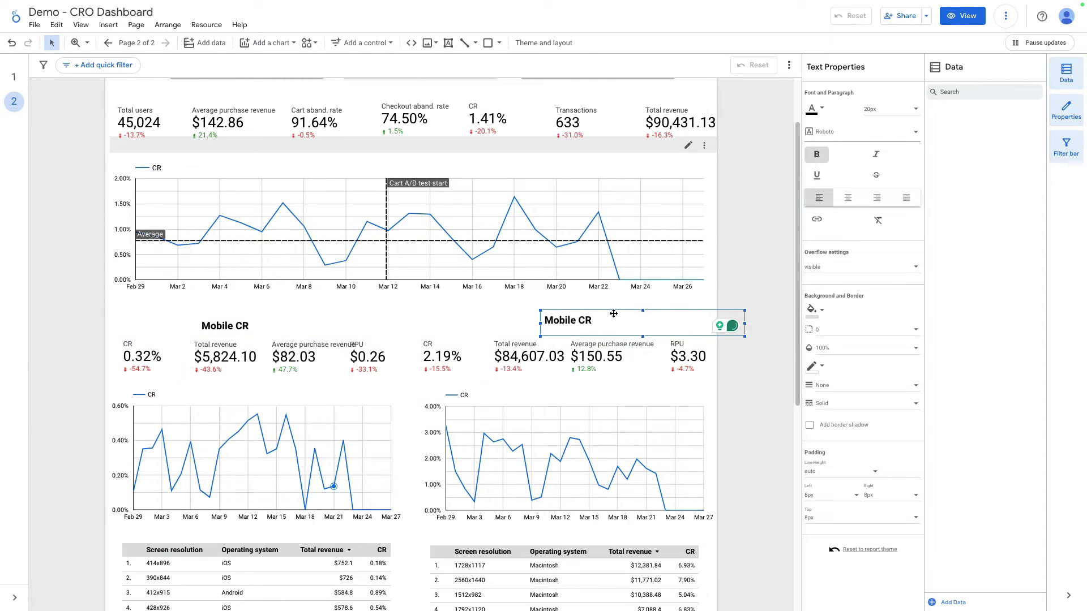
double_click(562, 319)
text(Desktop + )
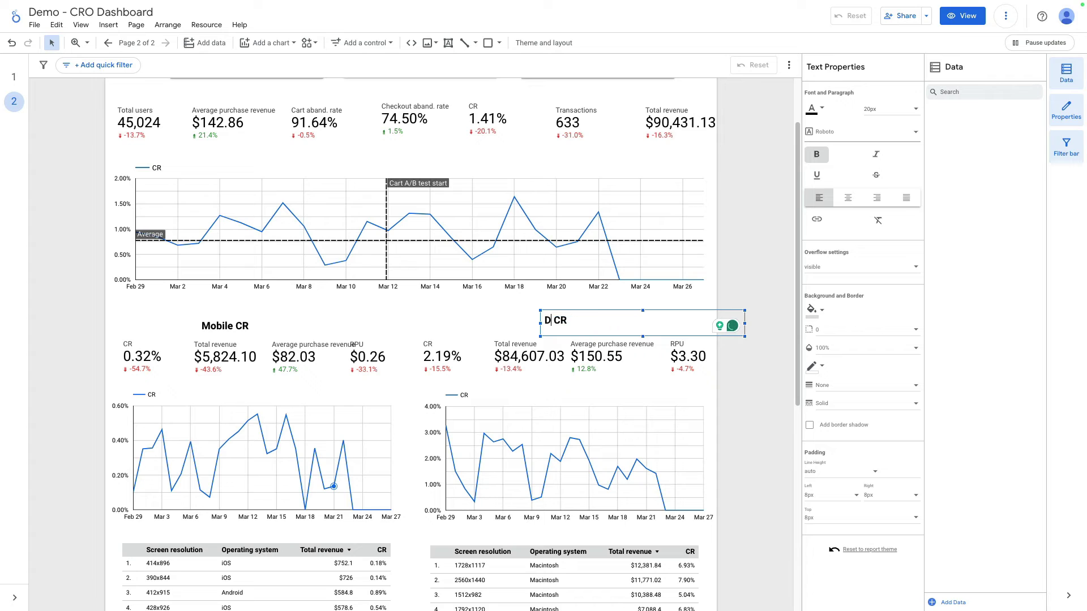
text(T)
text(ab)
text(let)
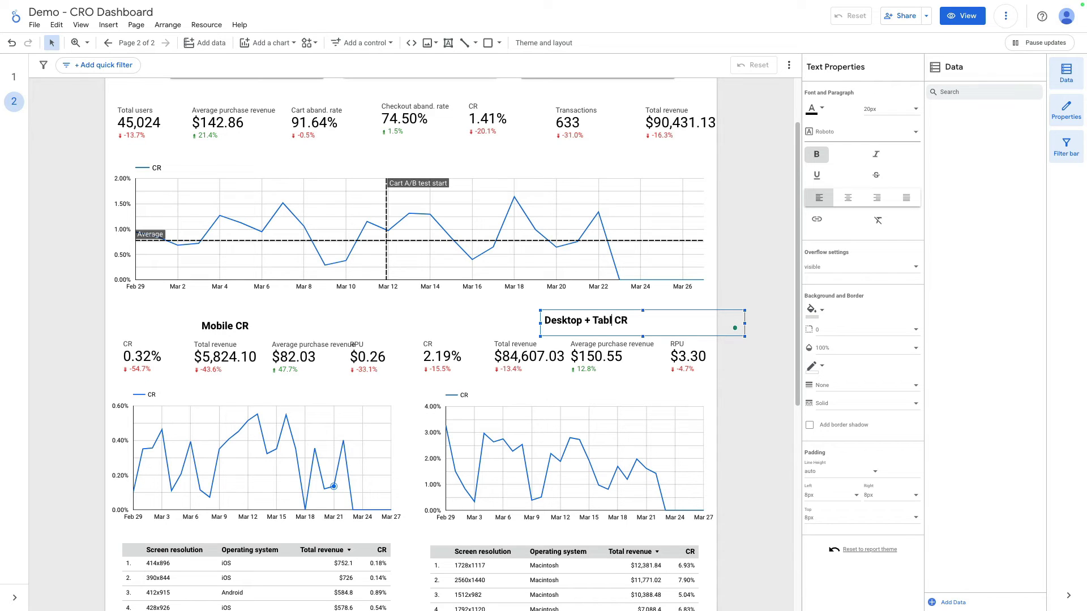
click(731, 320)
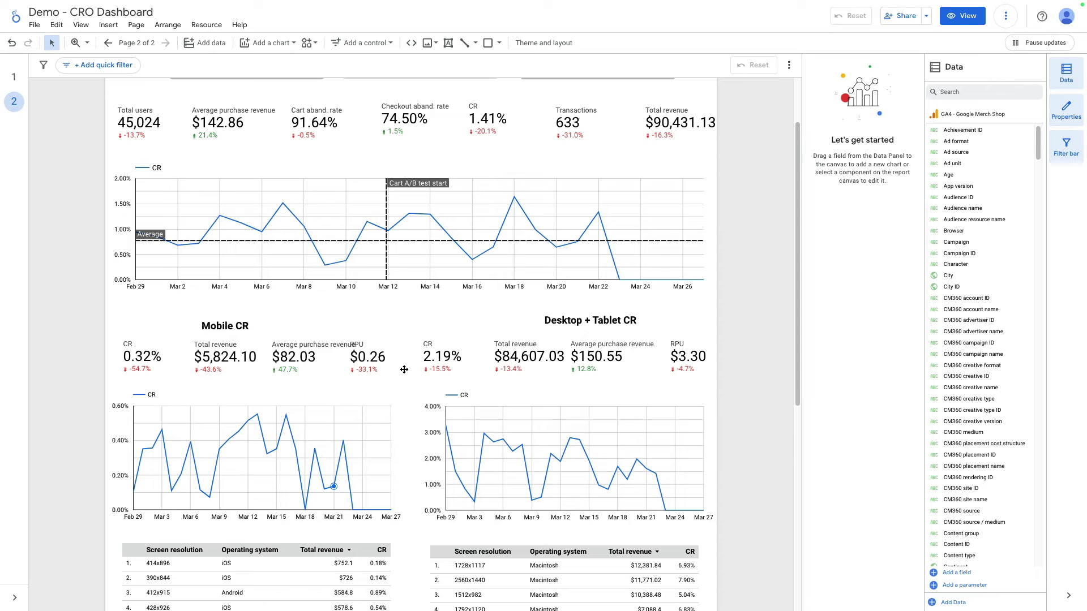
Check the desktop CR scorecard's desktop|tablet RegExp filter, then nudge the mobile RPU scorecard 20 px right
click(439, 363)
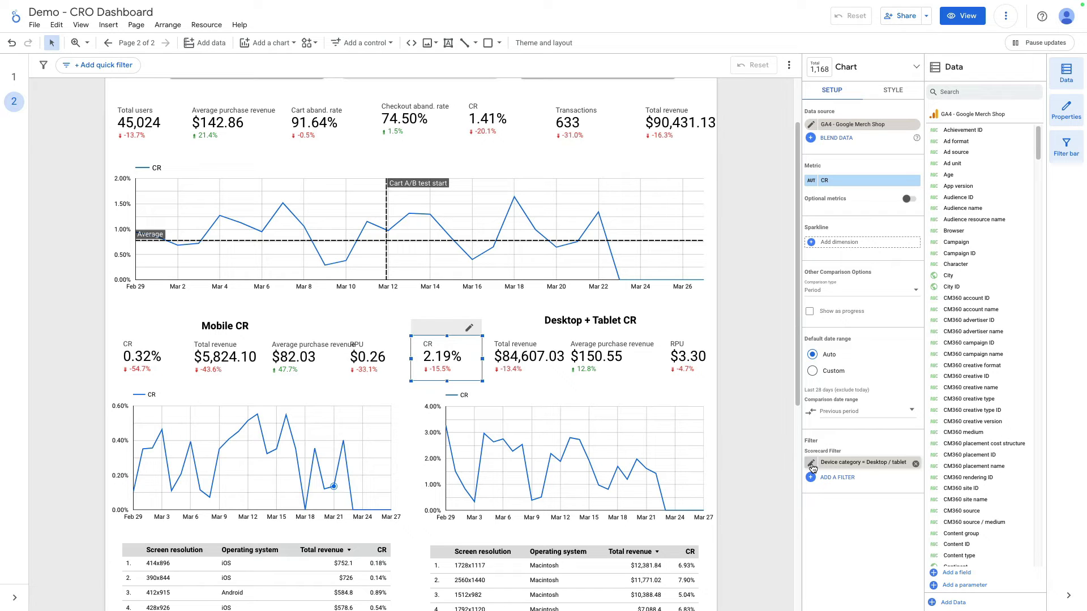
click(811, 463)
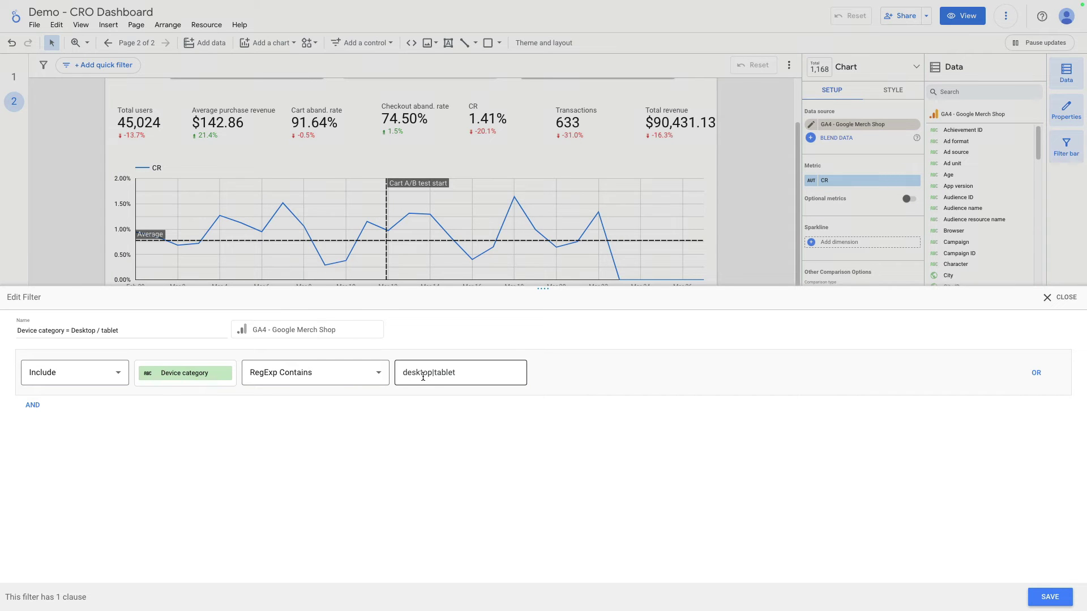
click(1063, 299)
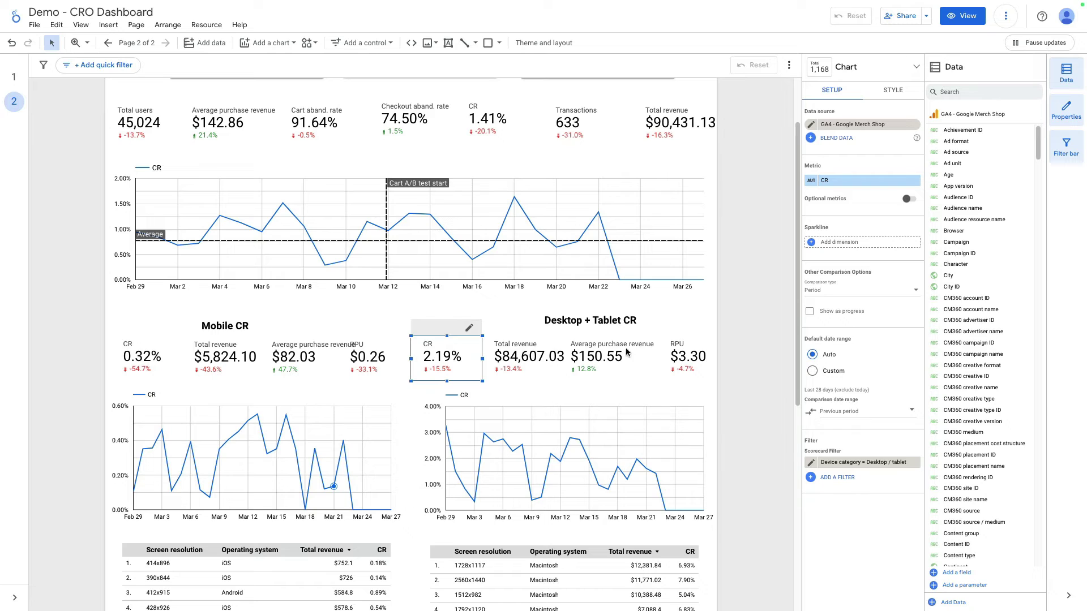
drag(371, 352, 383, 352)
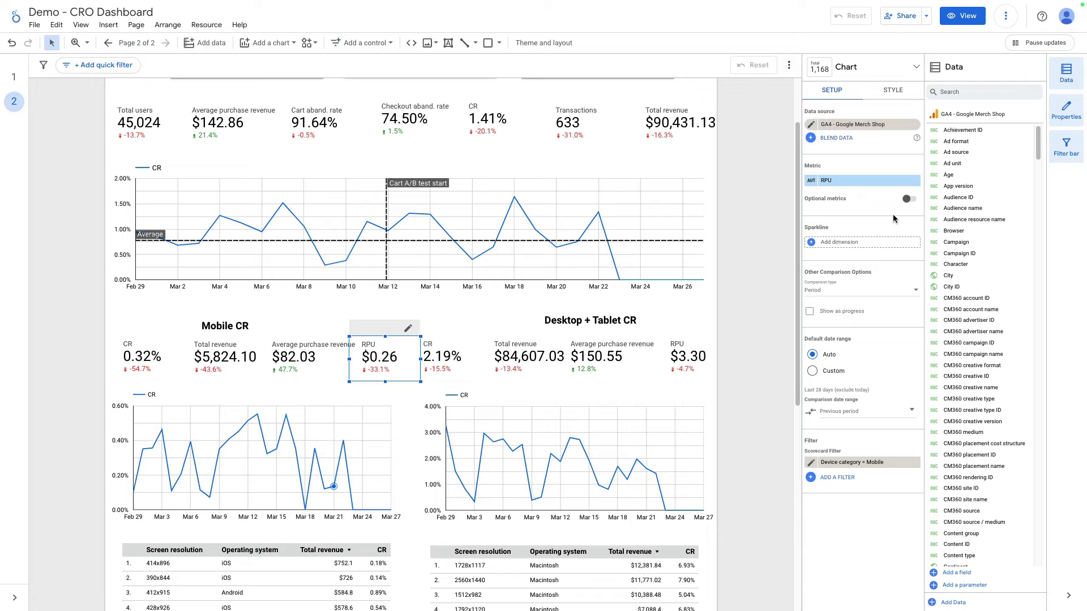
click(818, 181)
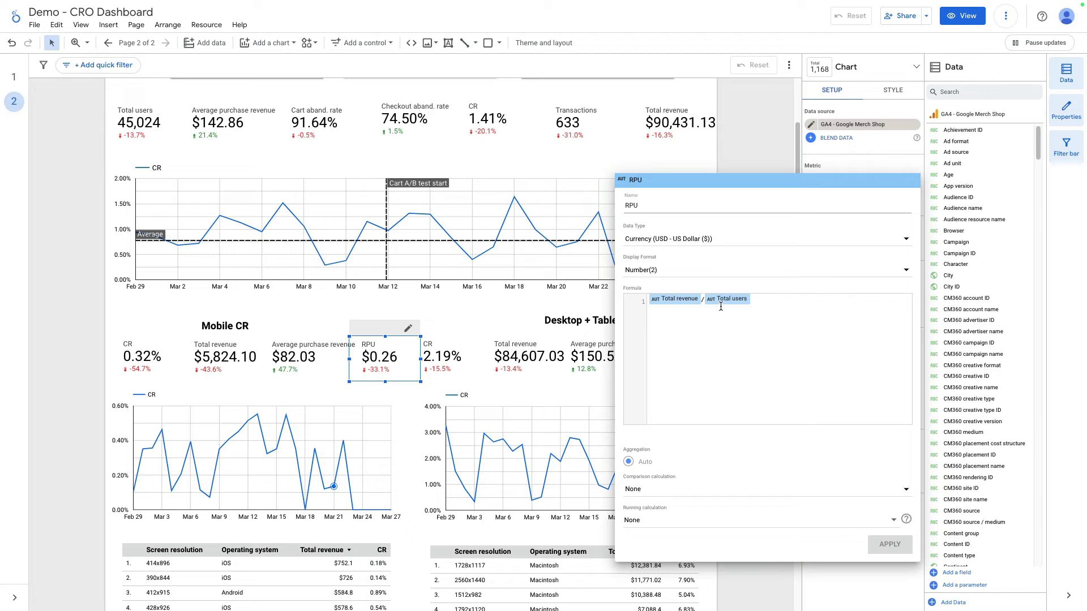
click(482, 320)
scroll(401, 397, down, 3)
scroll(401, 396, down, 1)
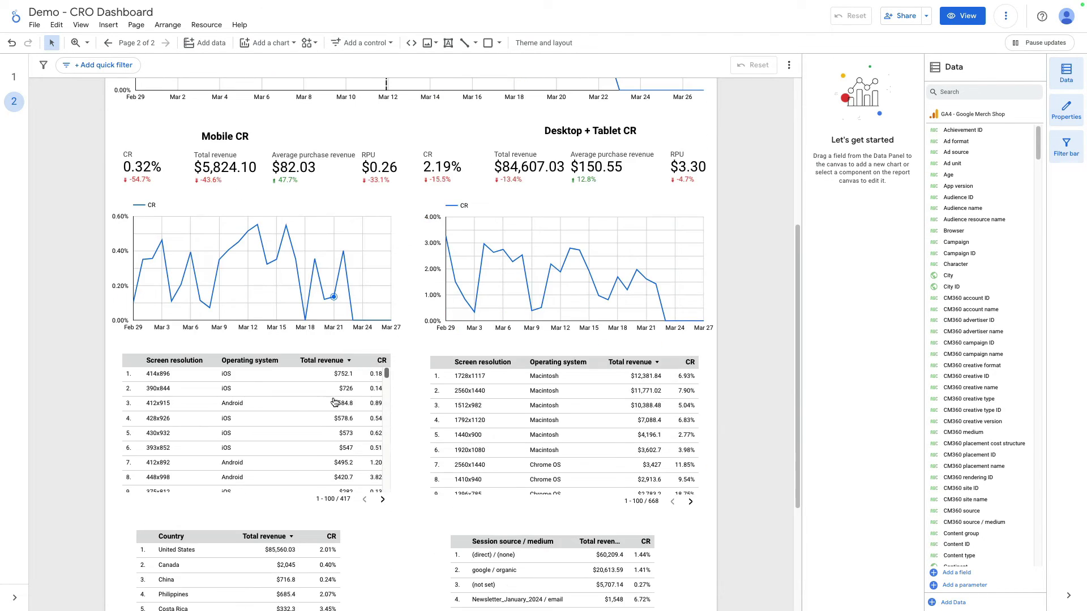
click(281, 398)
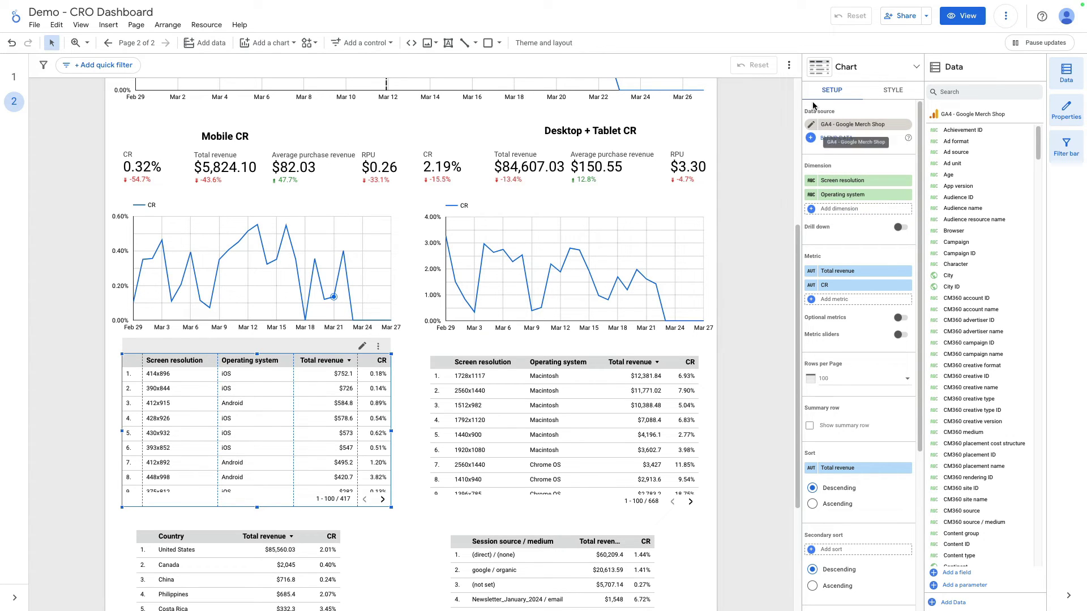
click(268, 43)
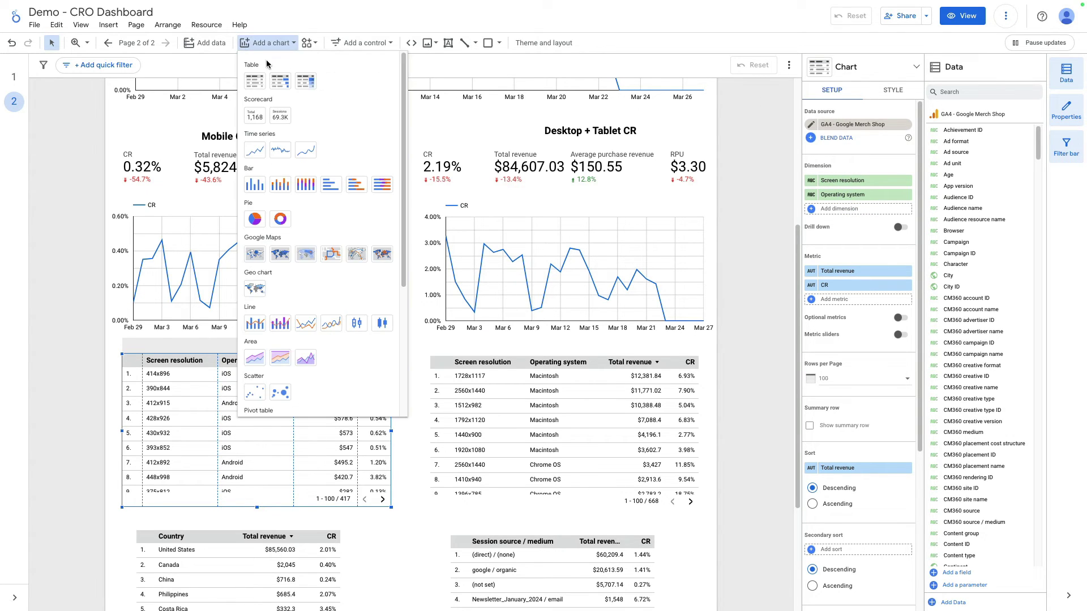
click(310, 336)
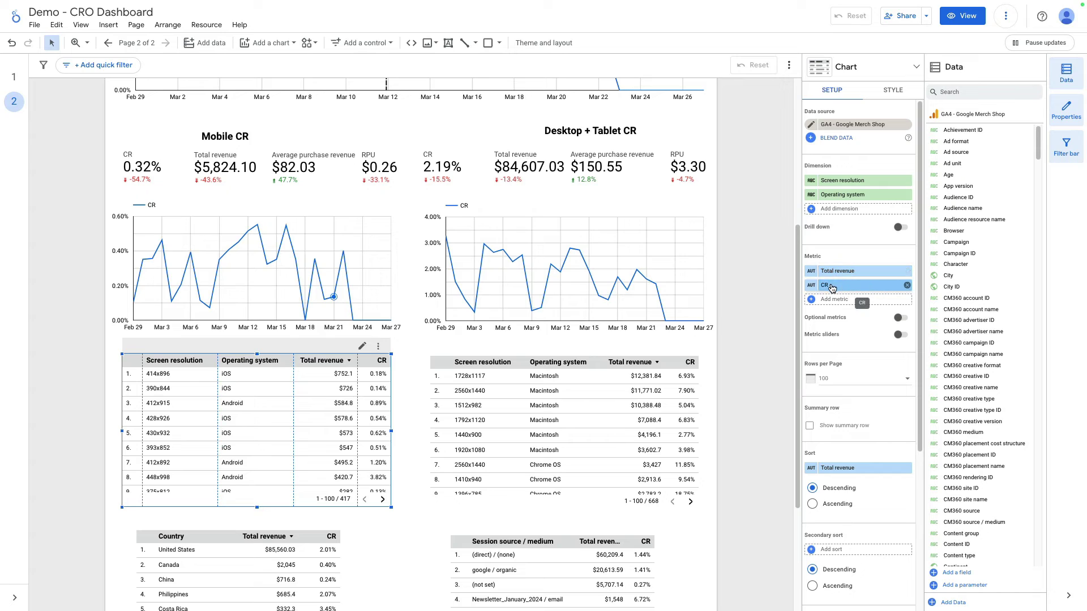
scroll(831, 288, down, 4)
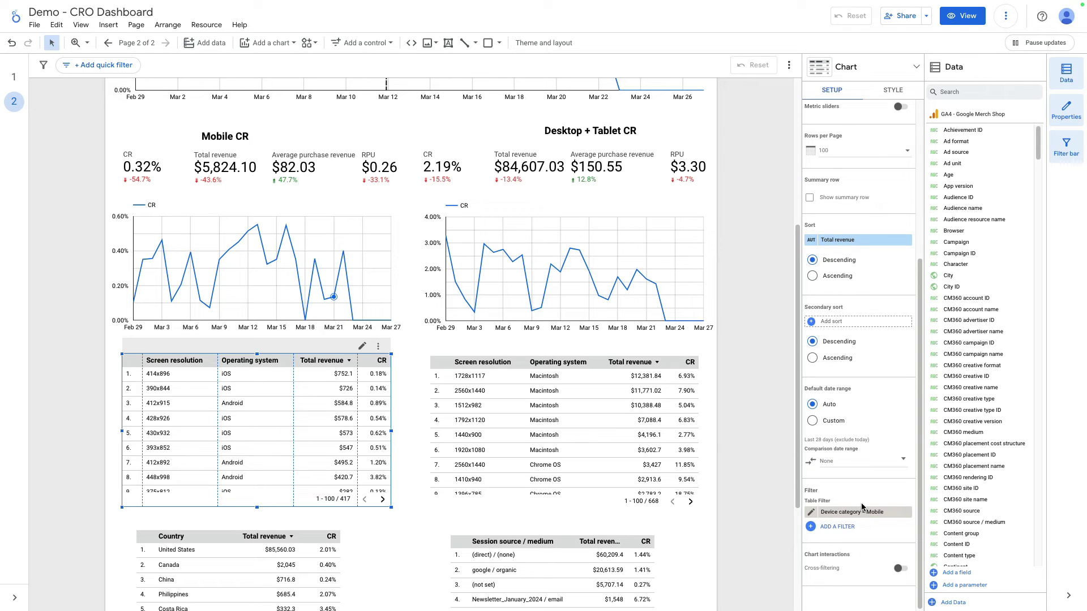
click(595, 405)
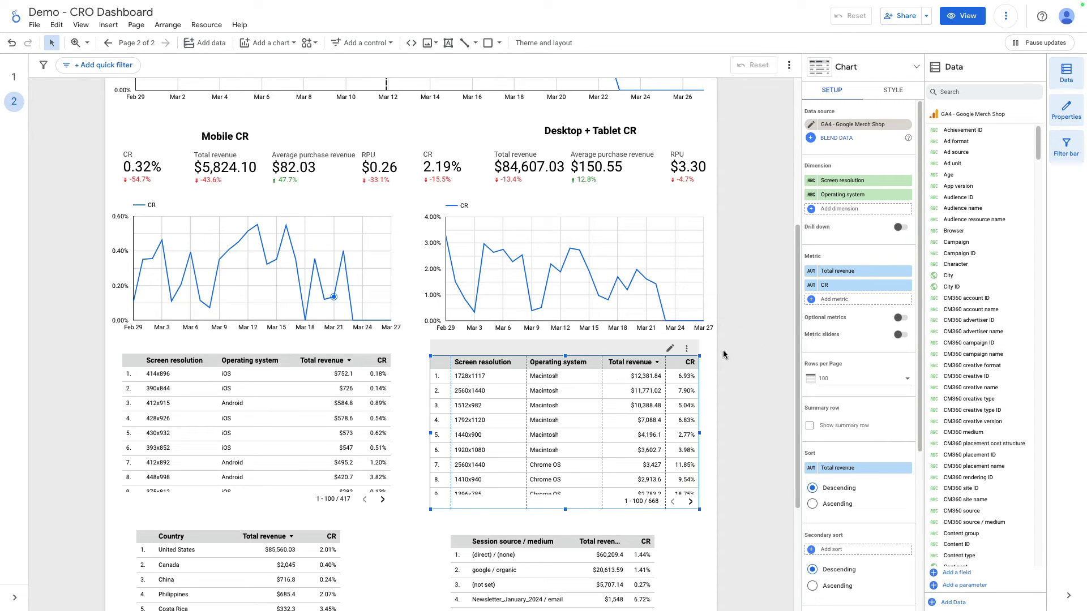
scroll(848, 384, down, 4)
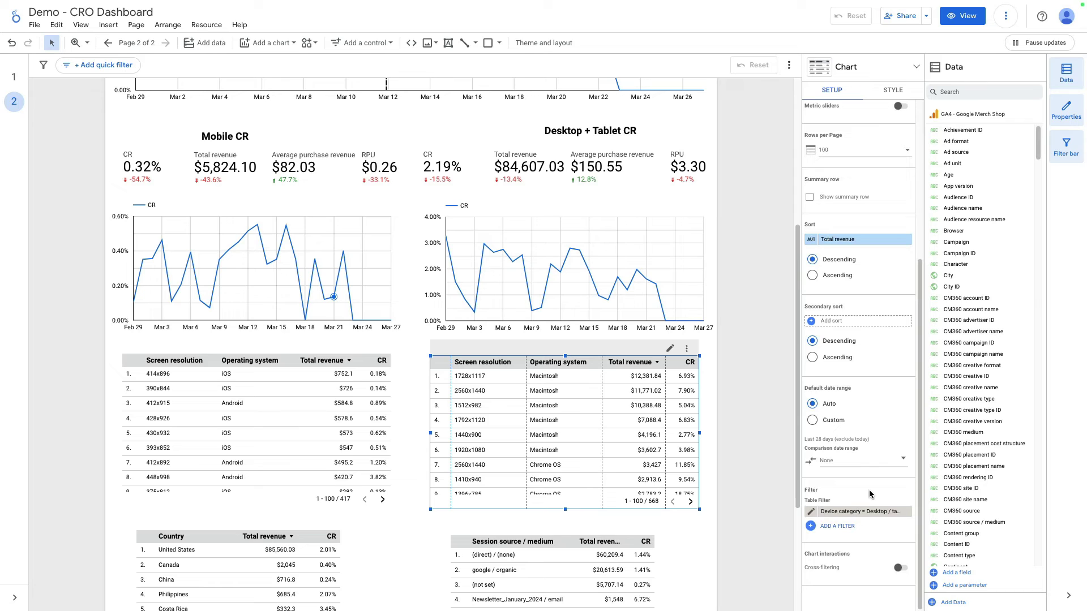
scroll(397, 442, down, 4)
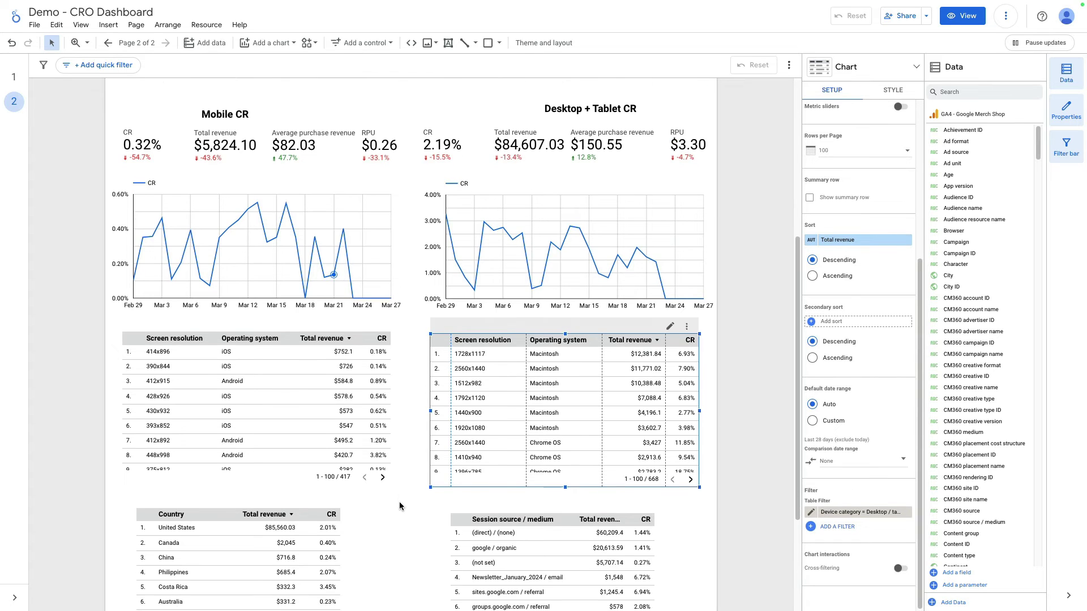
Widen the Session source / medium table and shift it slightly left
click(280, 453)
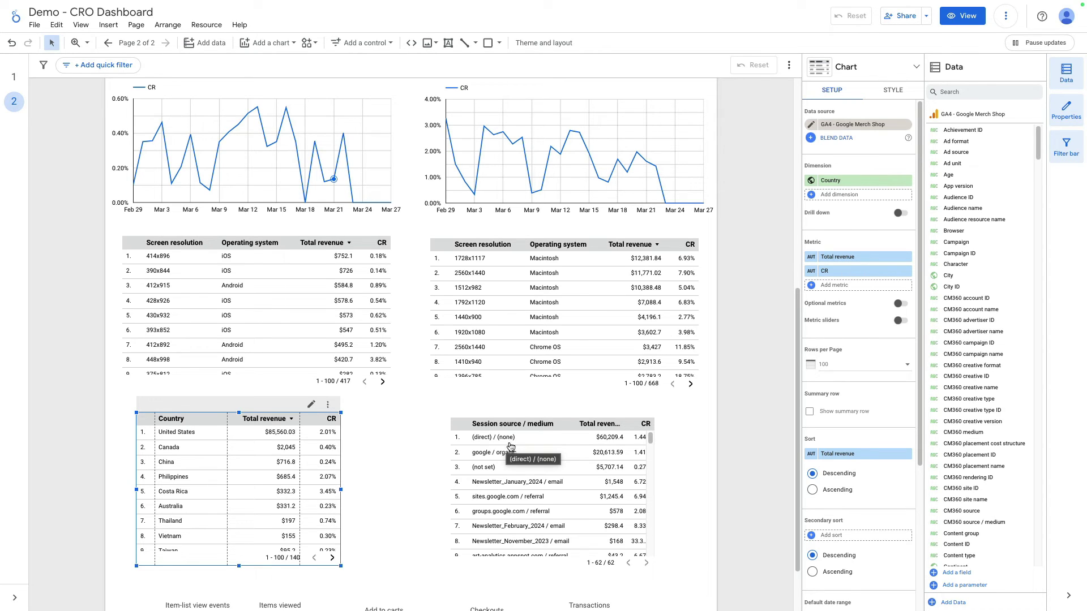
click(537, 447)
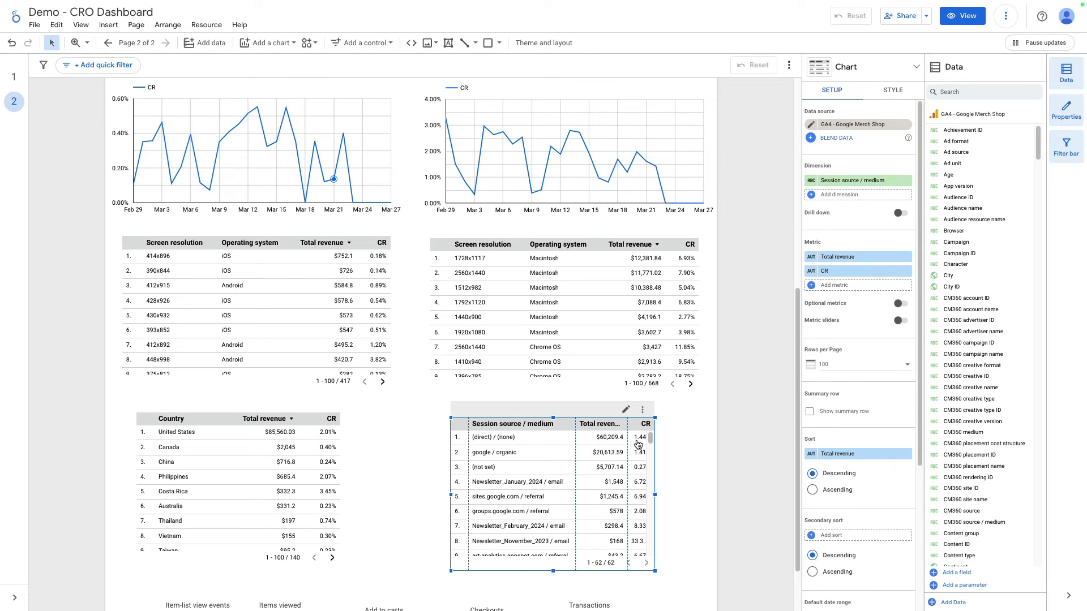
drag(655, 495, 687, 495)
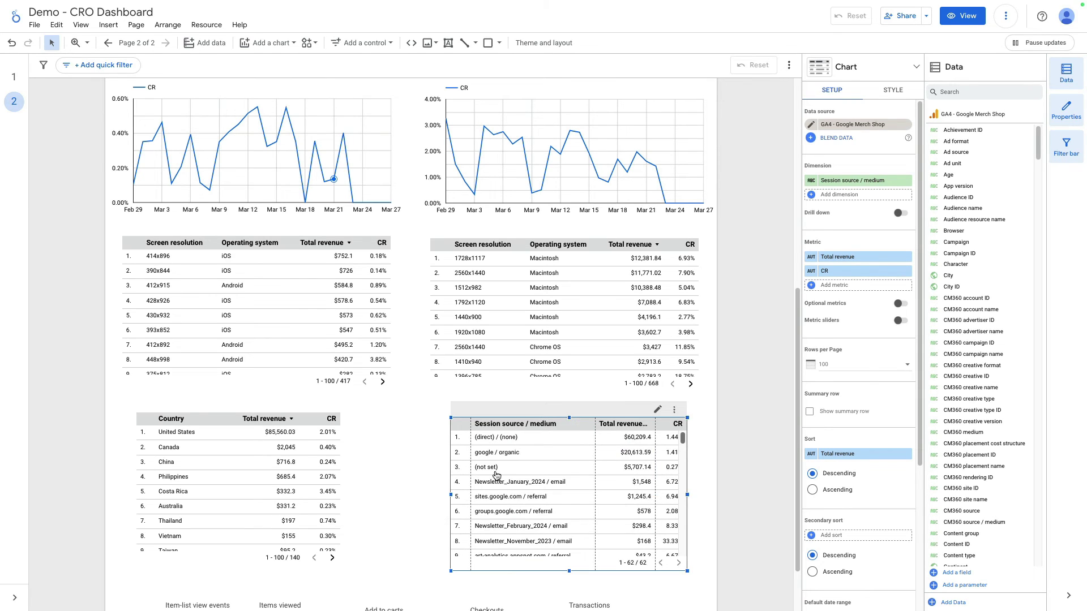
drag(496, 474, 484, 475)
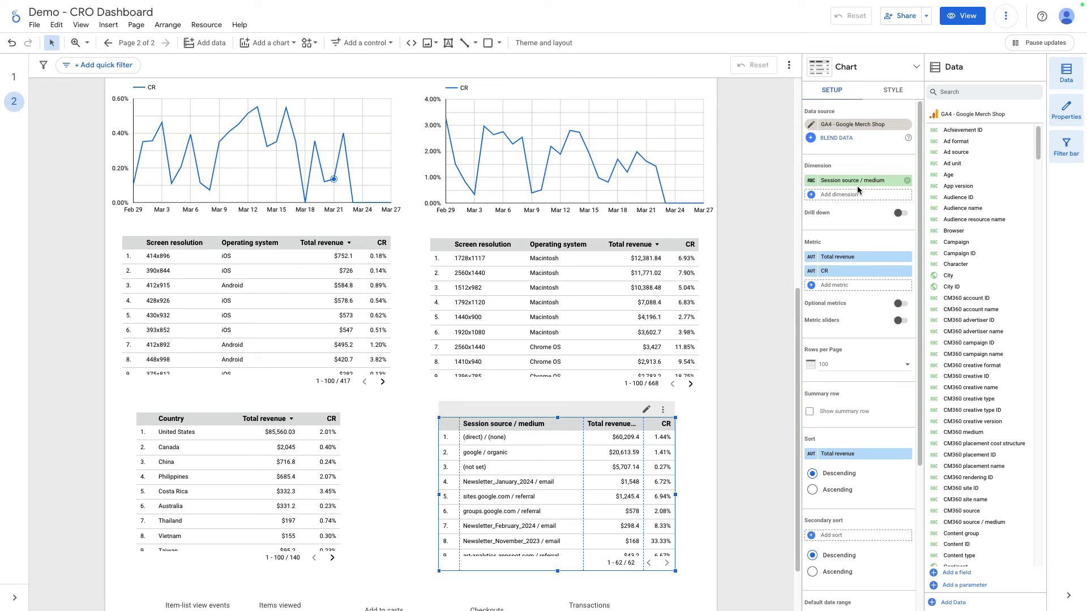
scroll(821, 442, down, 4)
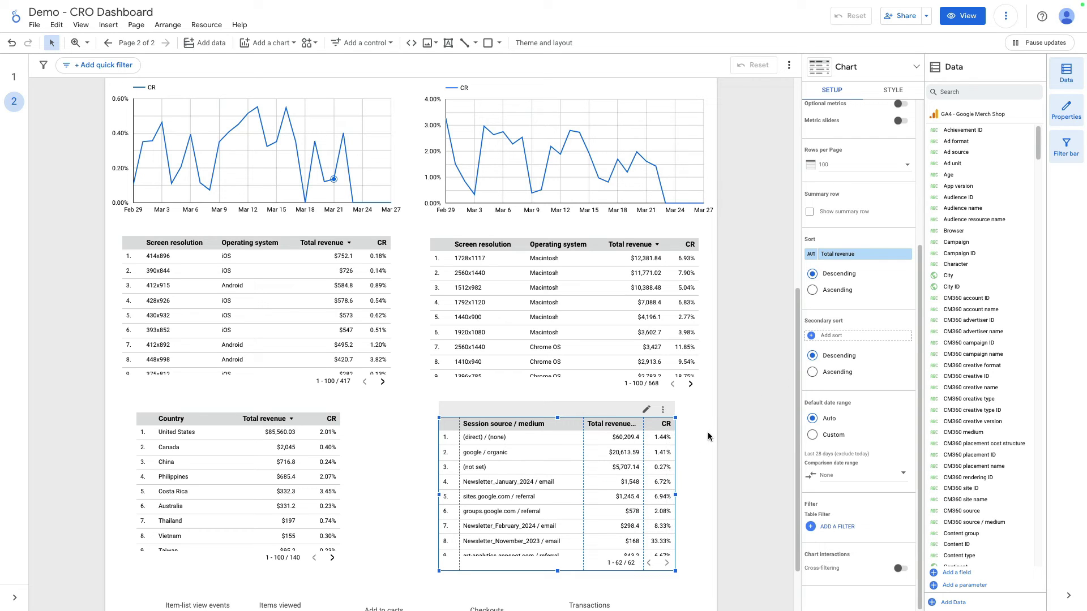
scroll(706, 433, down, 2)
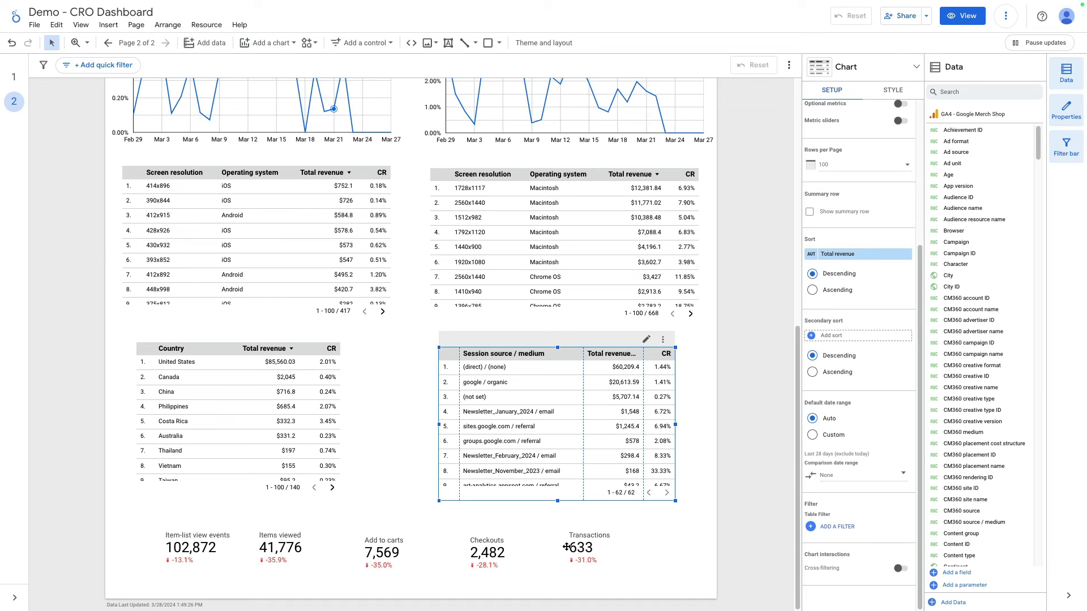
Roughly reposition the Transactions, Checkouts, Item-list view events, Items viewed and Add to carts scorecards
drag(577, 547, 608, 547)
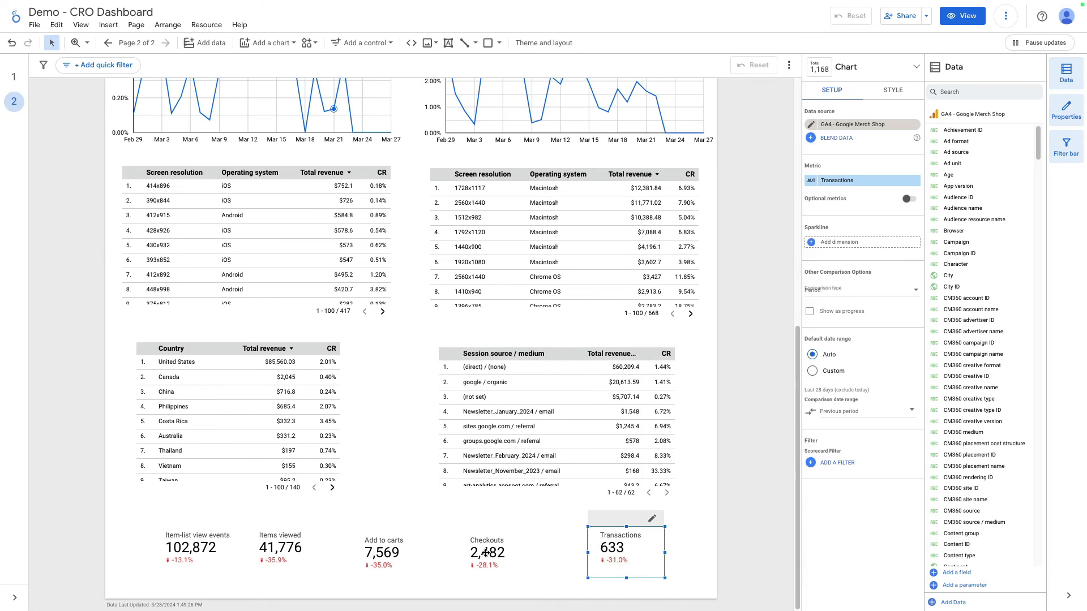
drag(485, 556, 504, 556)
drag(211, 555, 192, 557)
drag(275, 560, 267, 552)
drag(382, 549, 395, 548)
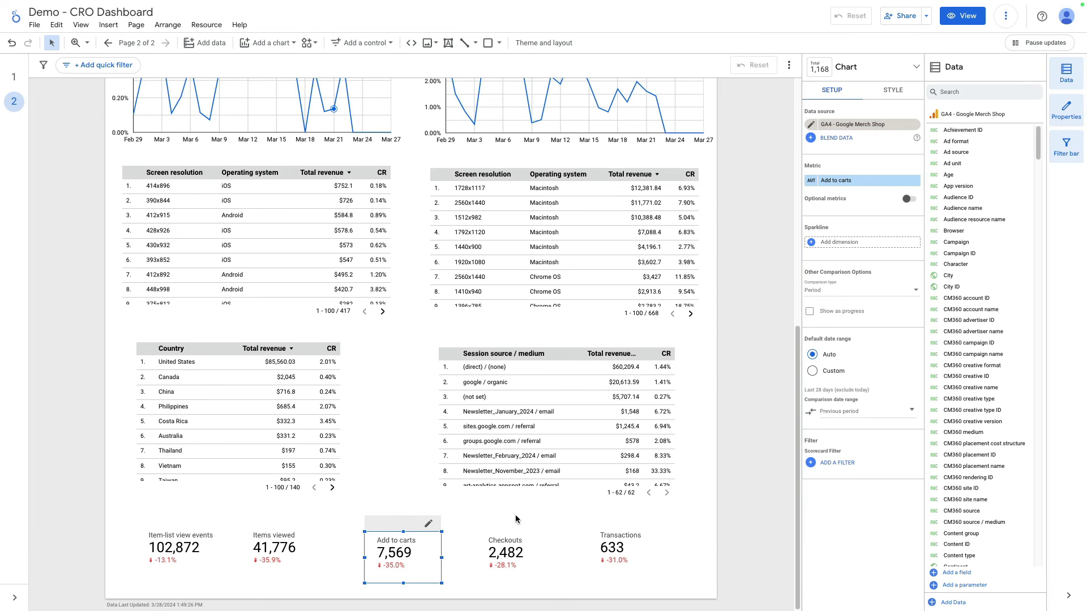
Top-align the five funnel scorecards and distribute them evenly horizontally
drag(667, 546, 169, 560)
right_click(170, 560)
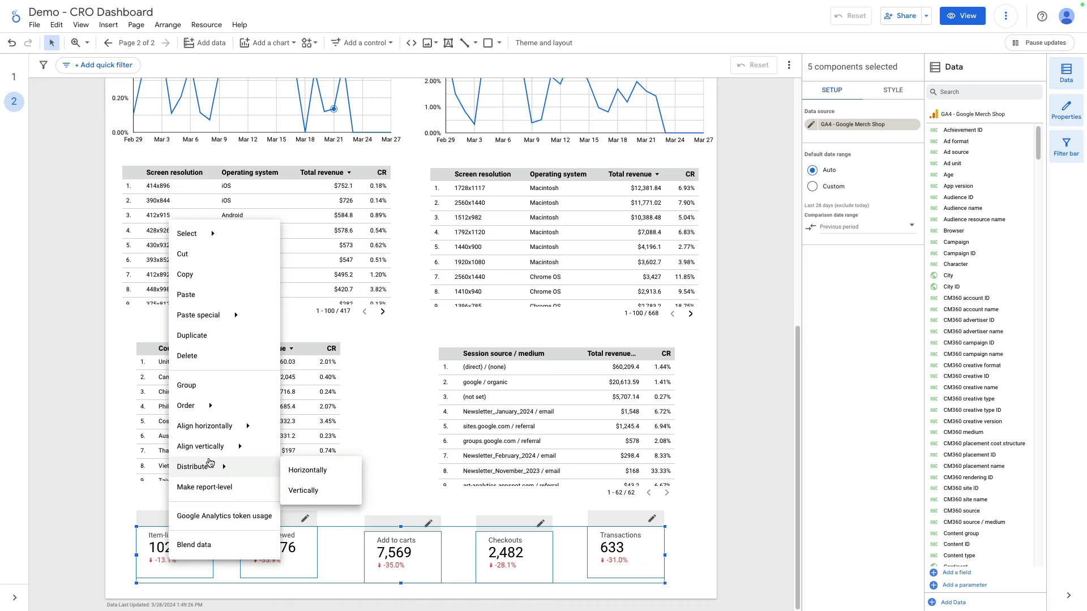
mouse_move(232, 432)
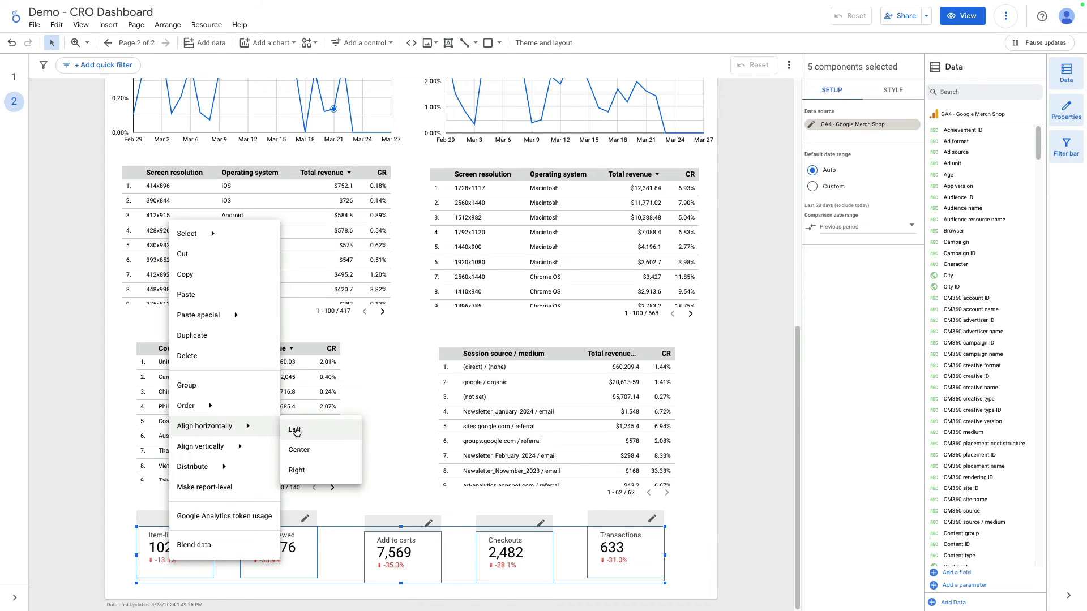
mouse_move(261, 443)
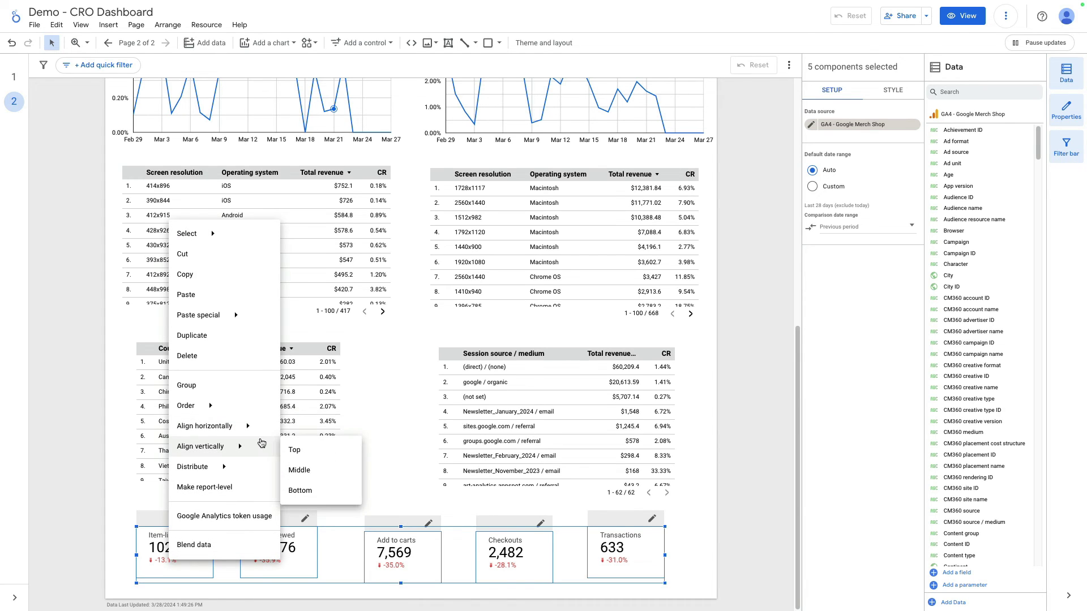
click(292, 449)
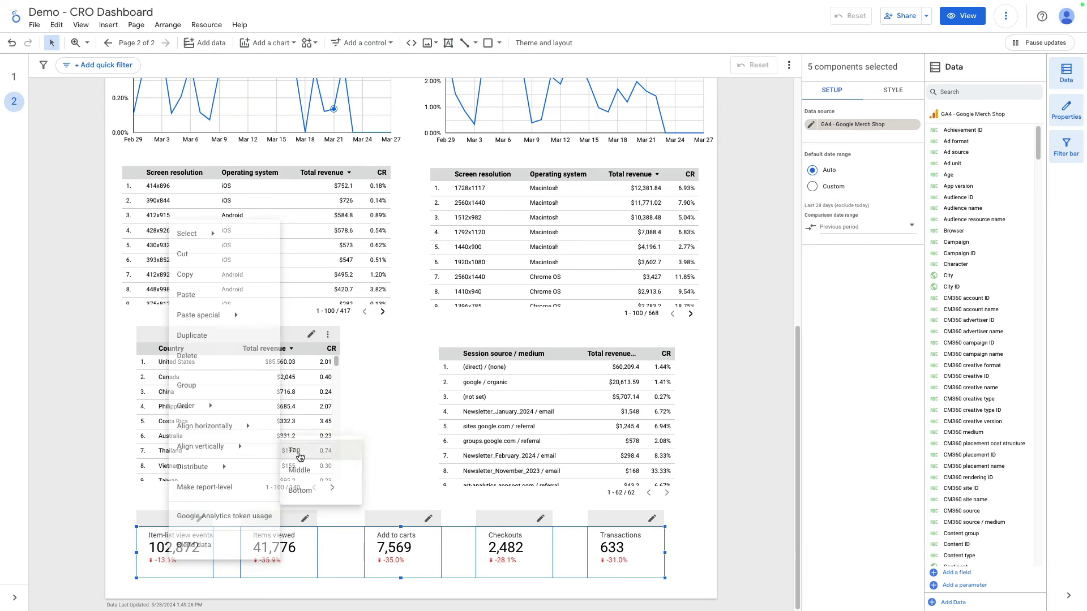
right_click(287, 553)
mouse_move(340, 460)
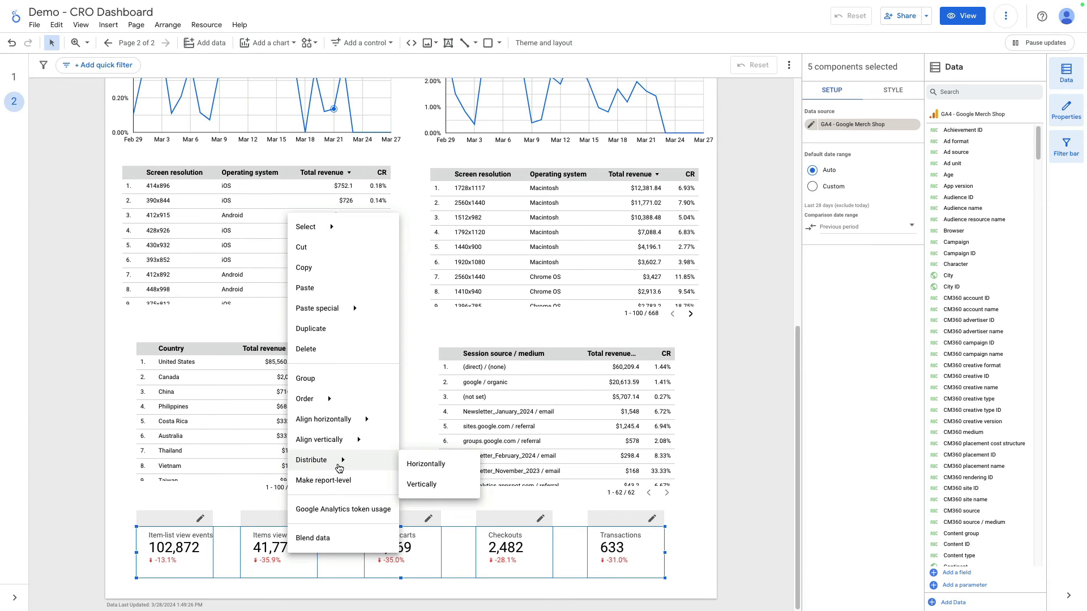
click(445, 465)
click(351, 490)
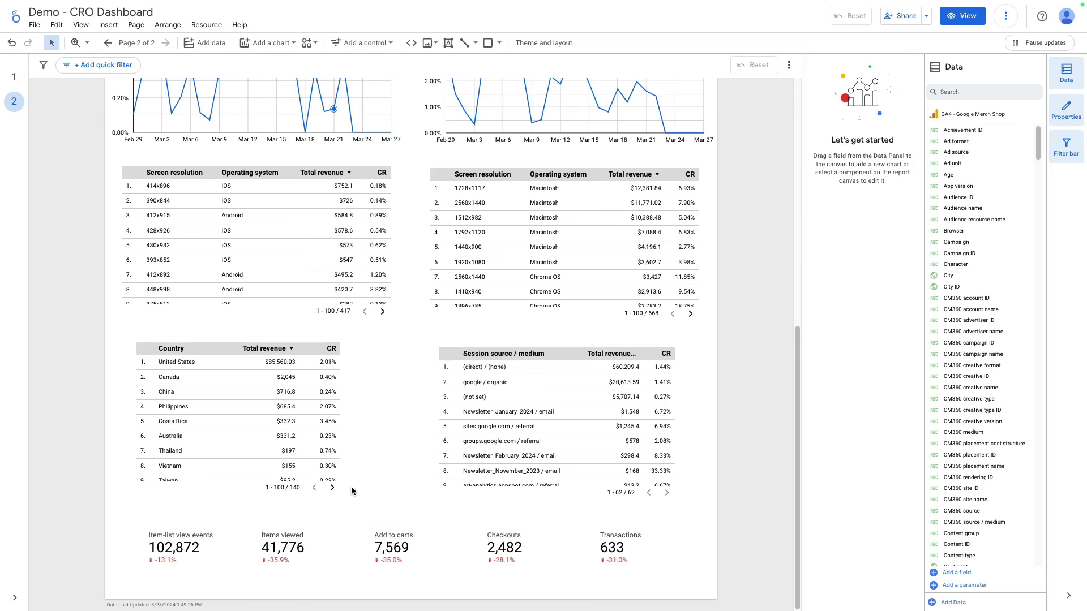
Draw an arrow from the Item-list view events scorecard to Items viewed
click(467, 44)
click(475, 43)
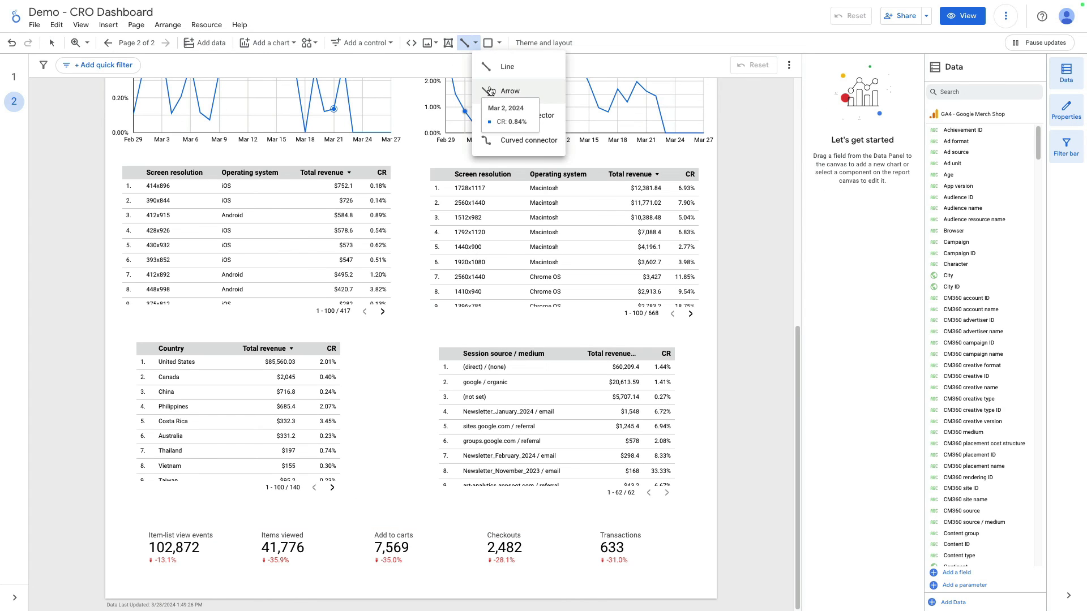
click(490, 92)
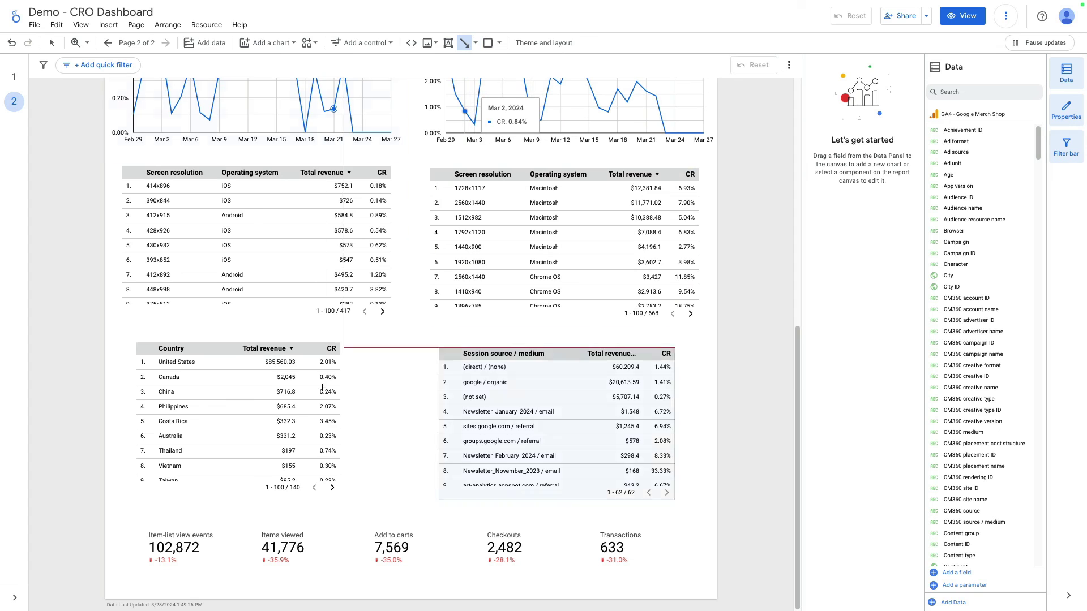
drag(213, 552, 245, 552)
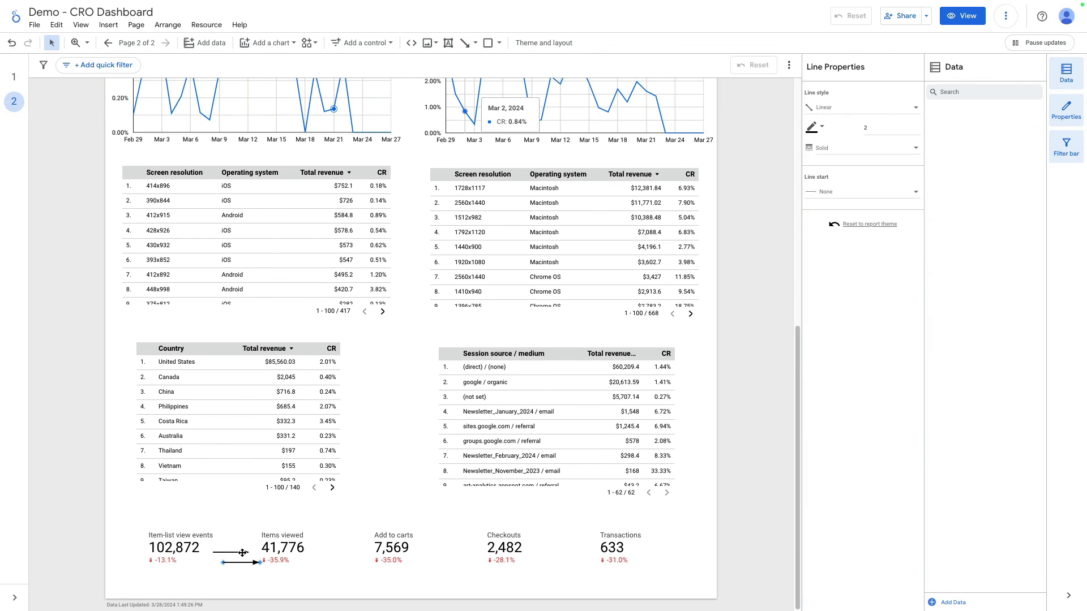
Place arrow copies linking Items viewed, Add to carts, Checkouts and Transactions
key(ctrl+d)
drag(241, 562, 353, 547)
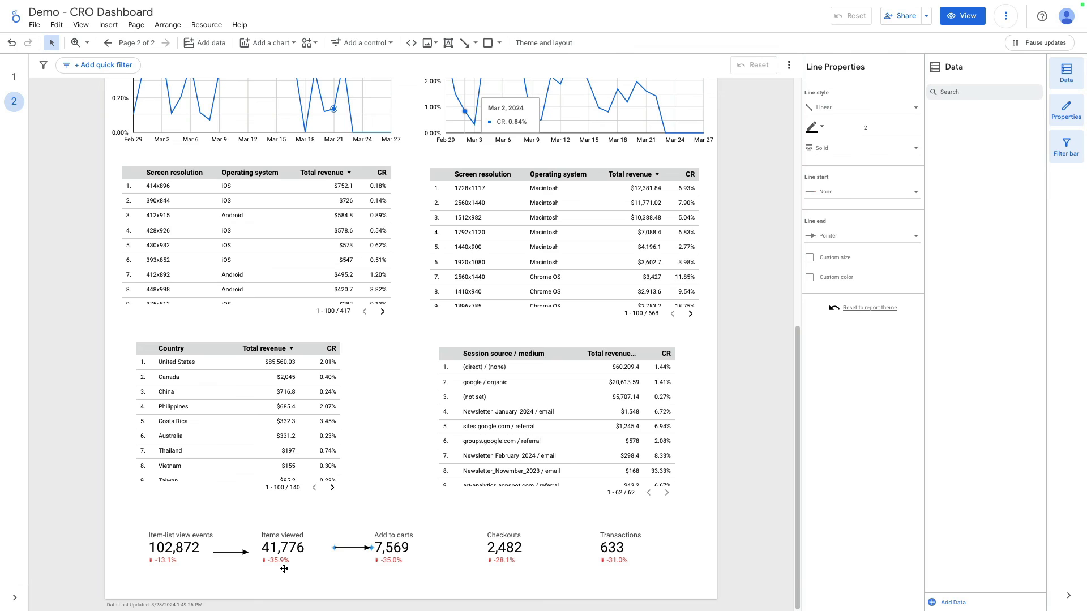
key(ctrl+v)
drag(233, 573, 436, 548)
key(ctrl+v)
drag(260, 584, 568, 549)
click(414, 526)
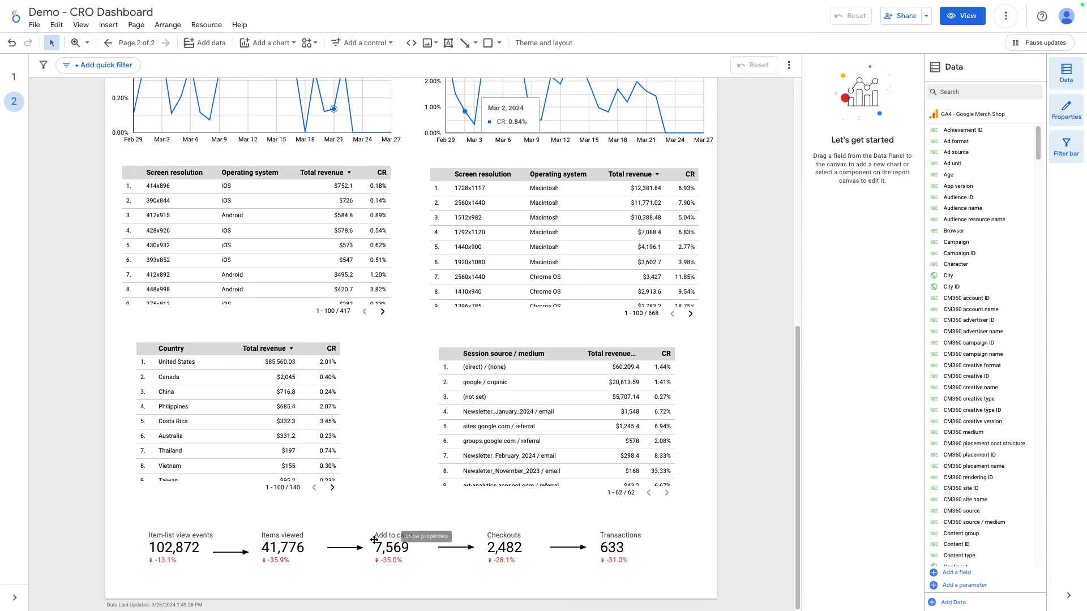
click(508, 540)
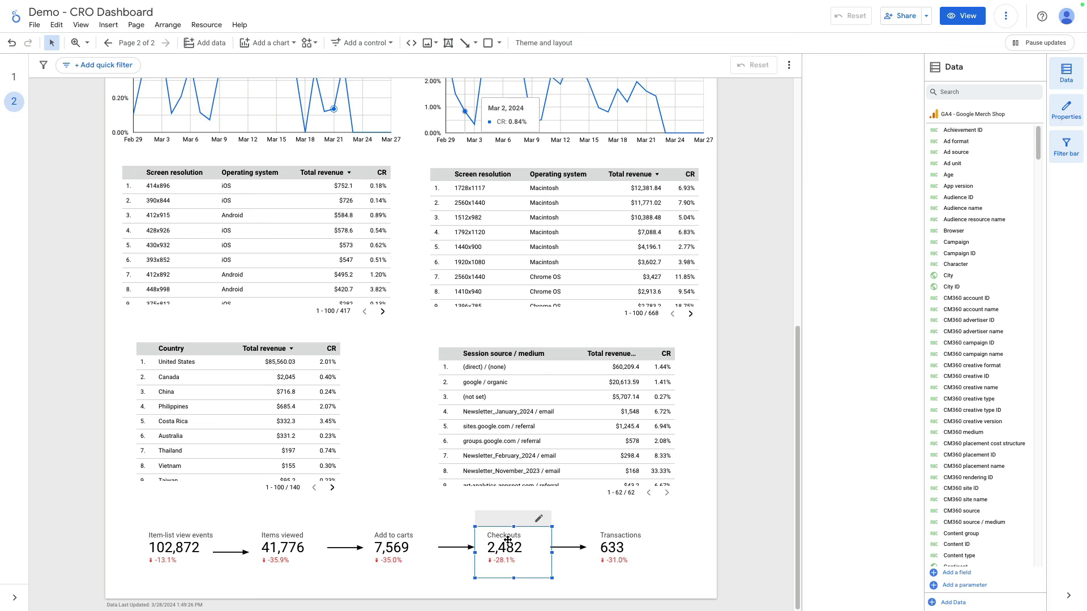
shift+click(395, 546)
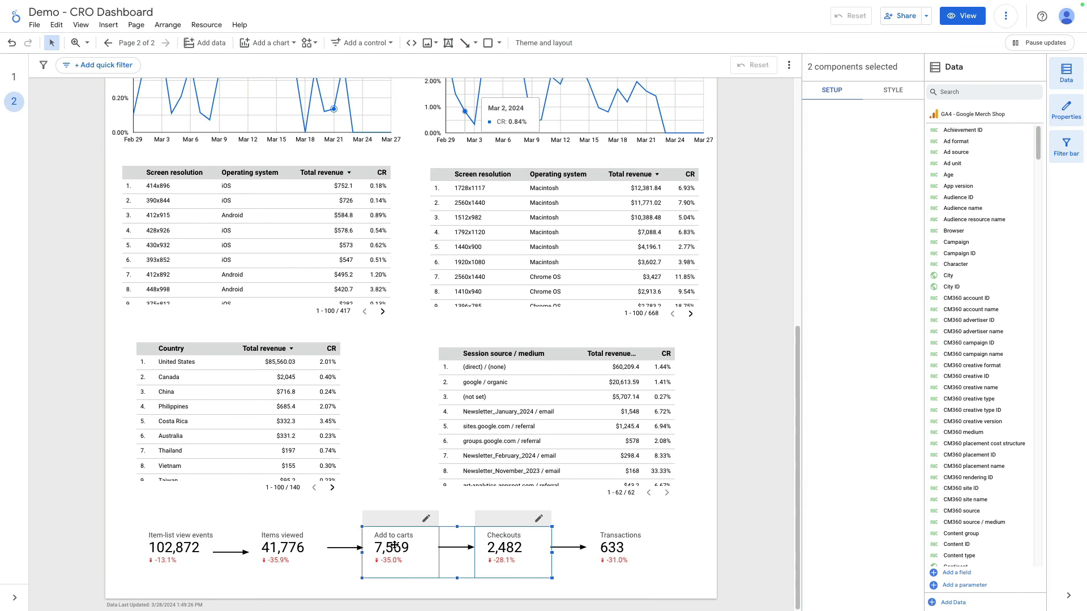
right_click(395, 545)
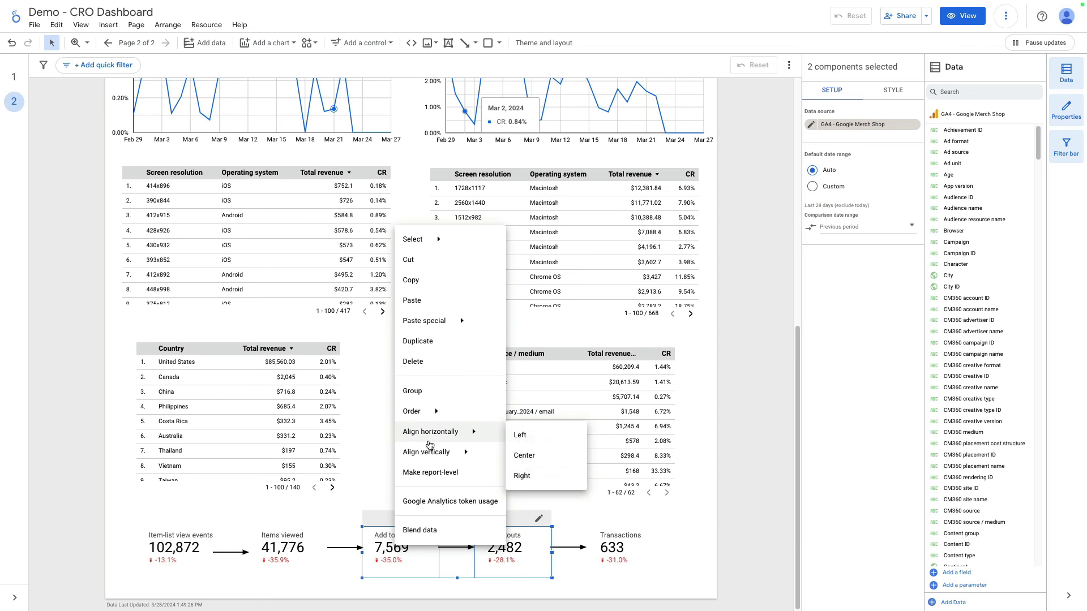
mouse_move(433, 429)
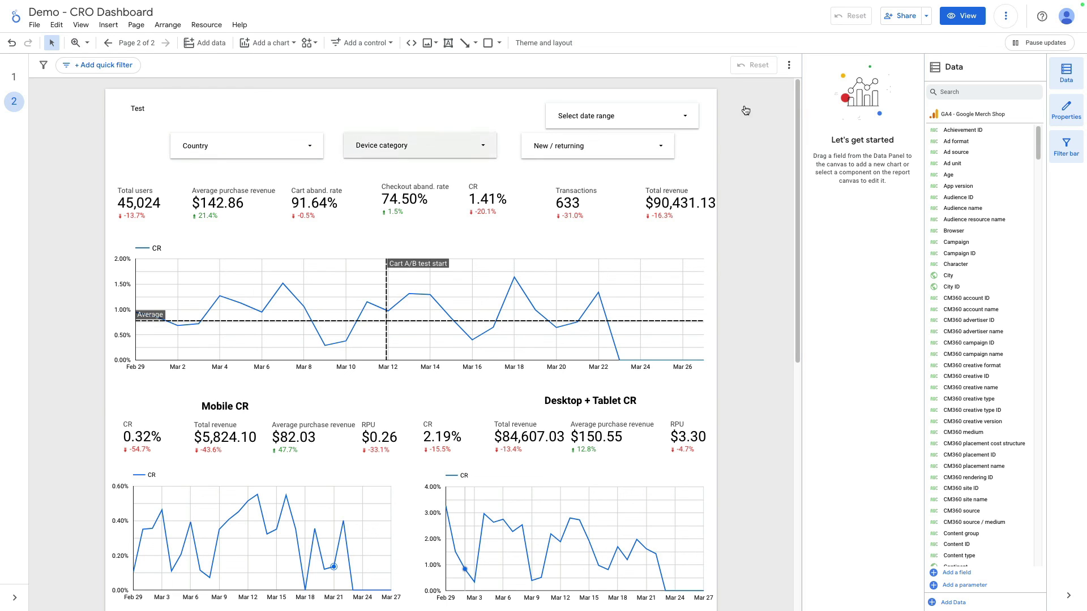
Switch the report to view mode and filter Country to United States only
click(958, 22)
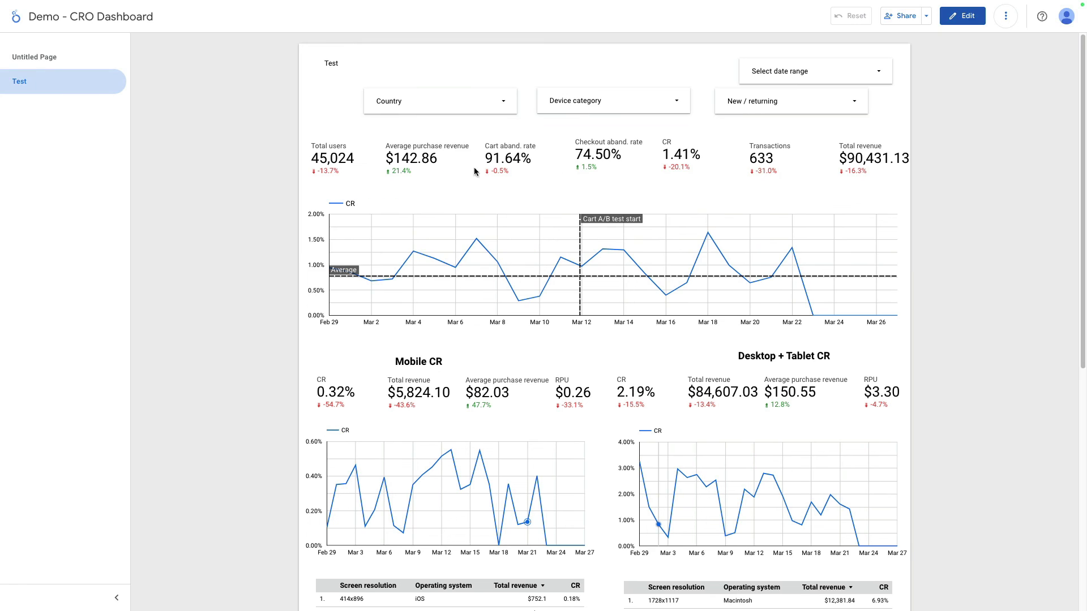
click(411, 106)
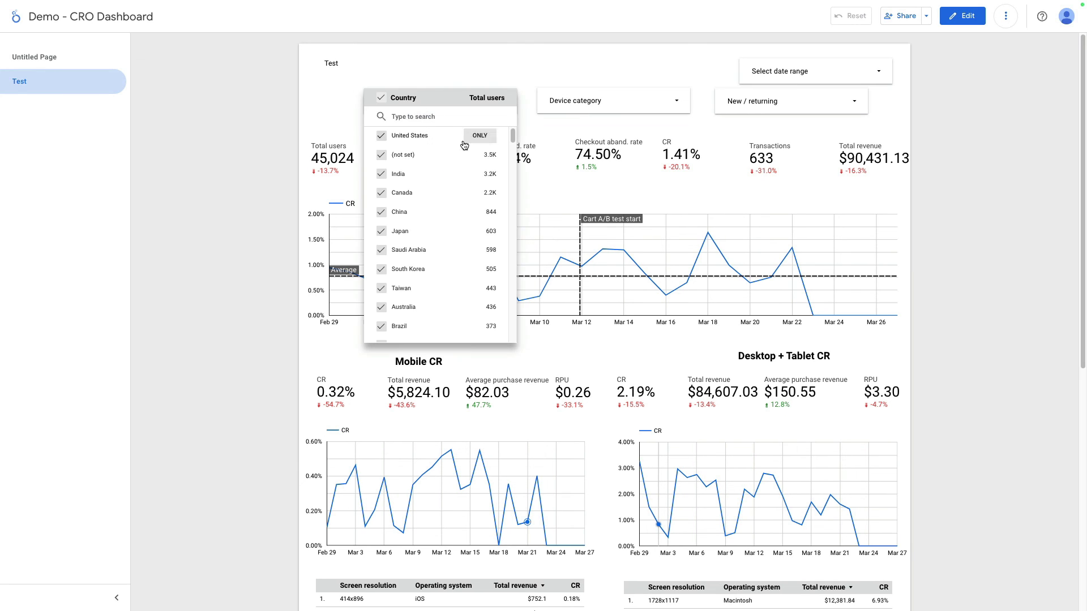
click(480, 137)
Limit Device category to desktop and New / returning to new users only
click(635, 105)
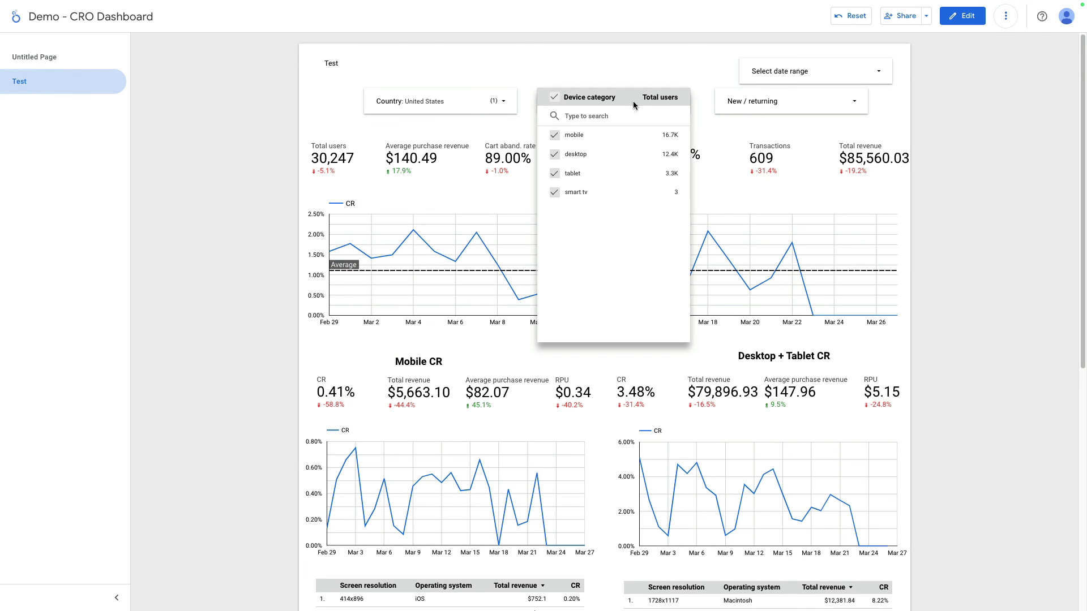
mouse_move(660, 144)
click(660, 155)
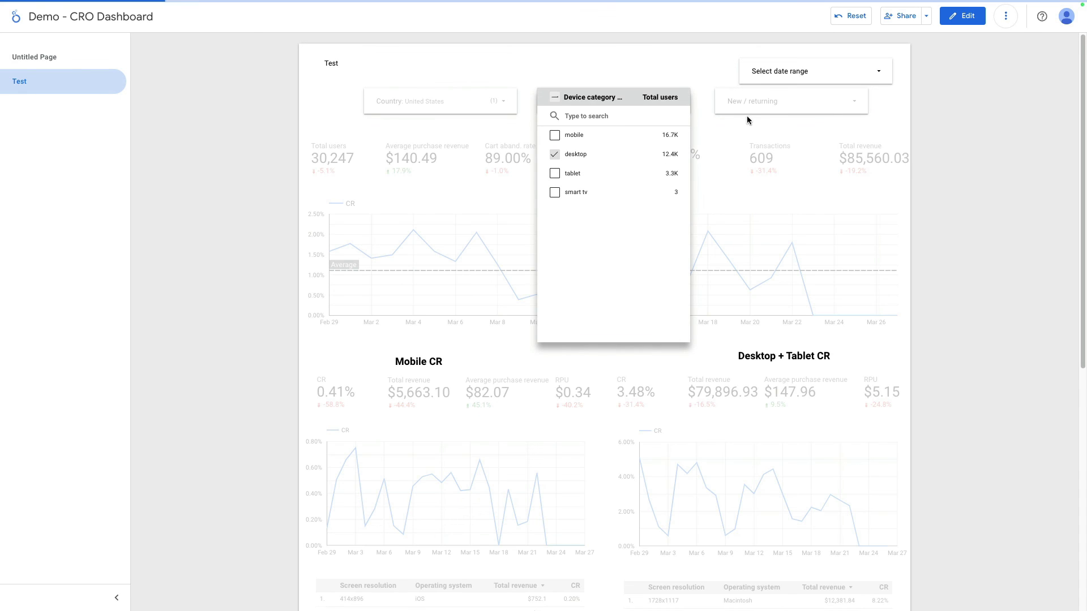
click(908, 111)
click(828, 108)
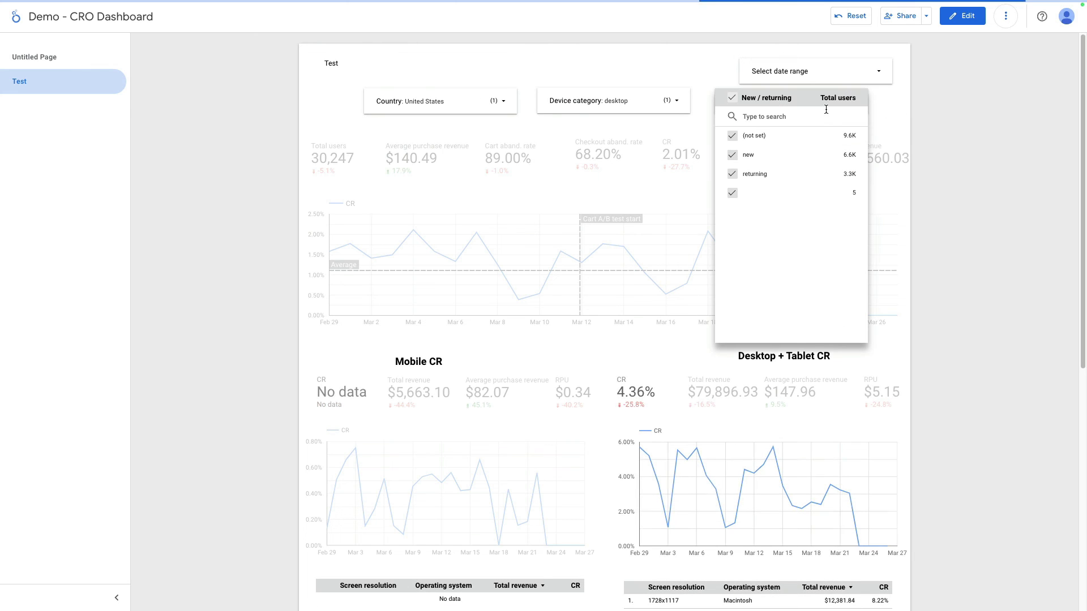
click(840, 155)
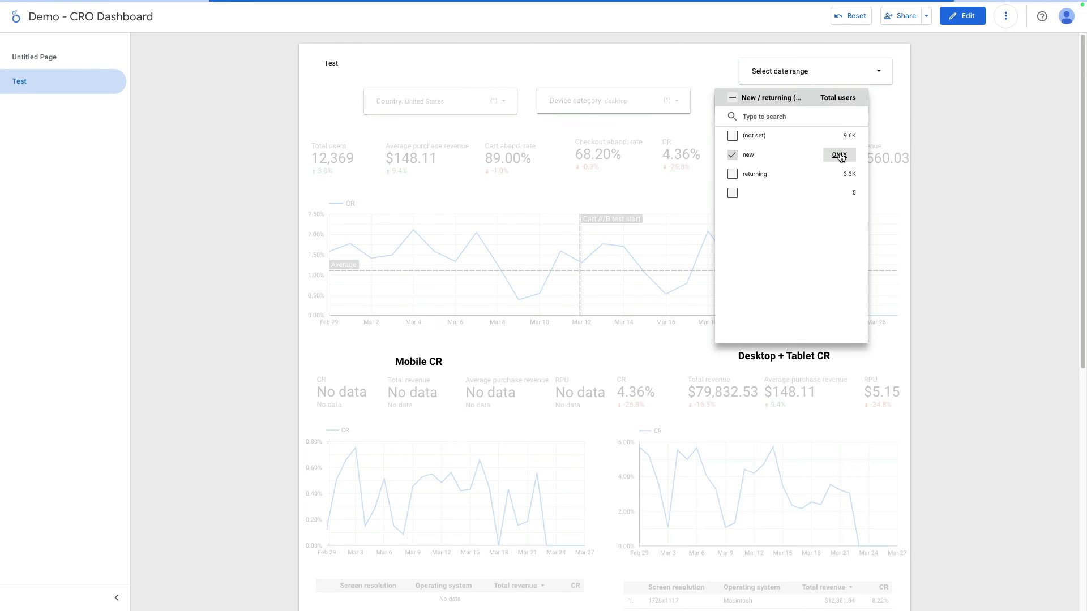